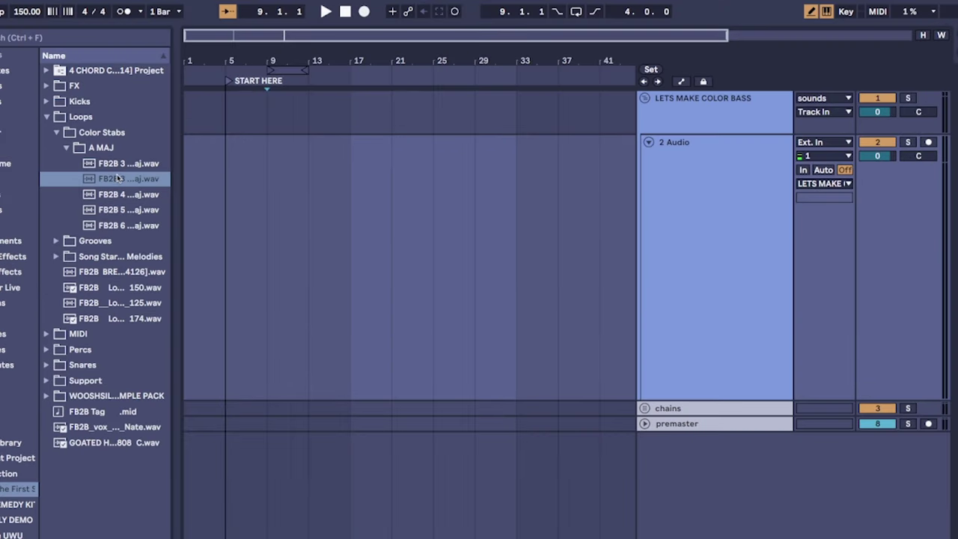
Place the FB2B 3 CHORD MOD AMaj loop on the 2 Audio track at bar 13 and start playing it.
drag(121, 146, 283, 141)
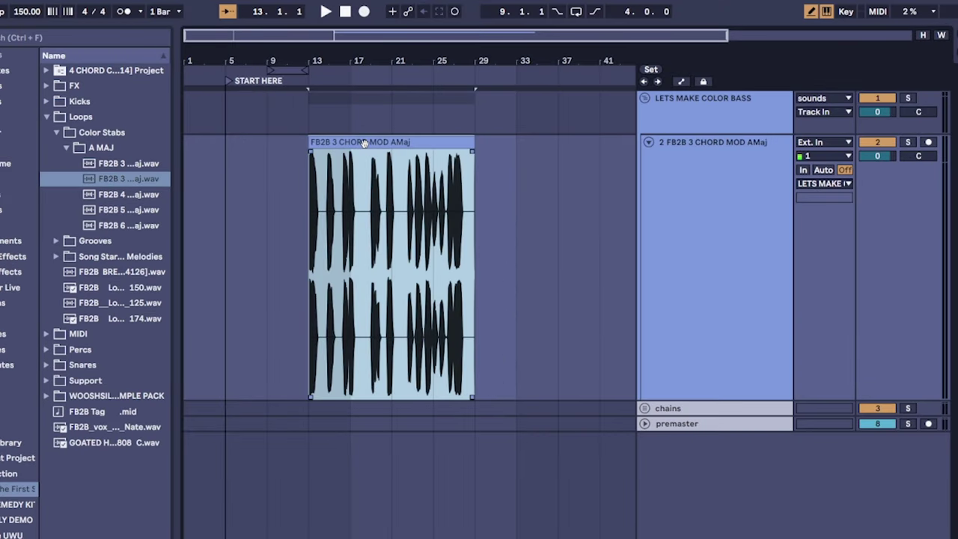
scroll(333, 216, up, 5)
scroll(262, 262, left, 1)
click(562, 300)
key(space)
scroll(513, 305, right, 4)
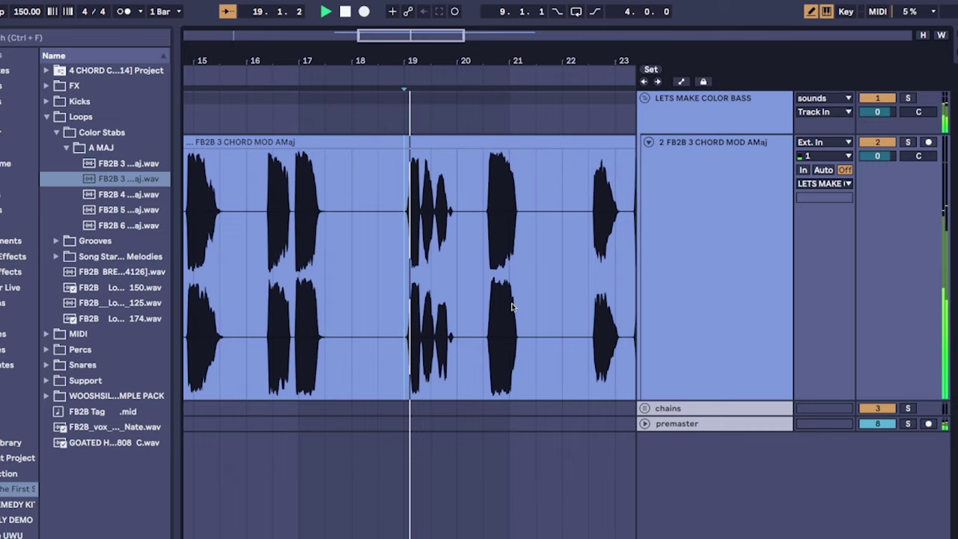
Listen to the stabs of the 3 CHORD MOD loop from different points in the clip.
click(393, 259)
key(space)
key(space)
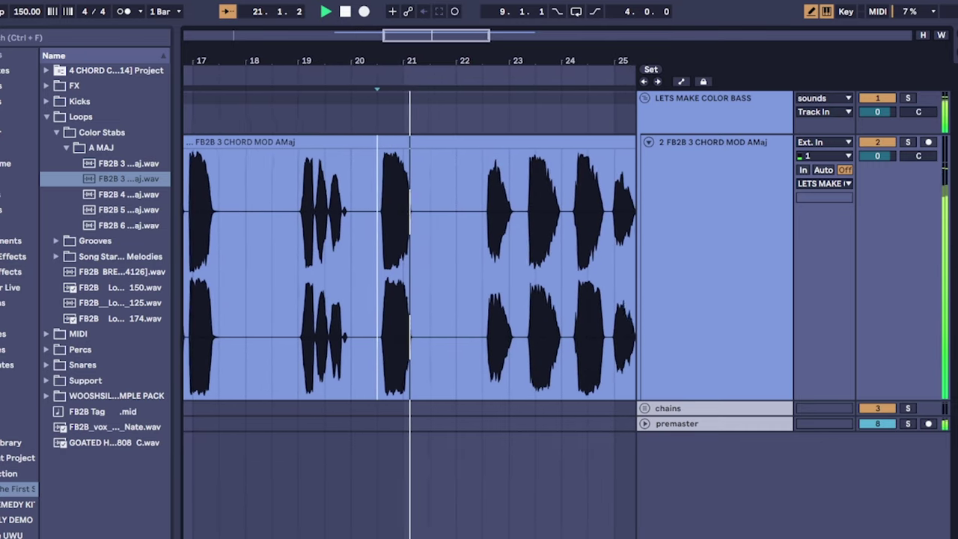
key(space)
scroll(256, 239, down, 3)
drag(238, 234, 371, 229)
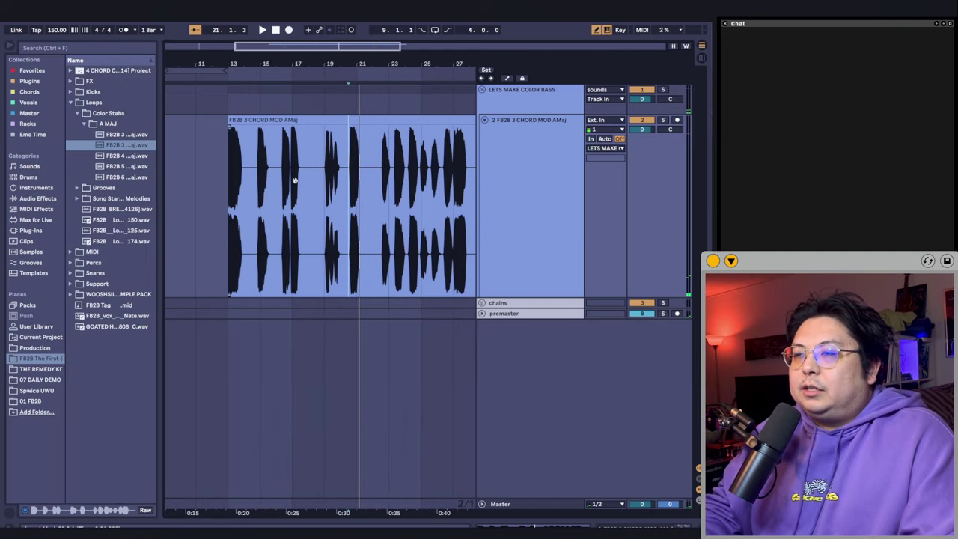
click(109, 124)
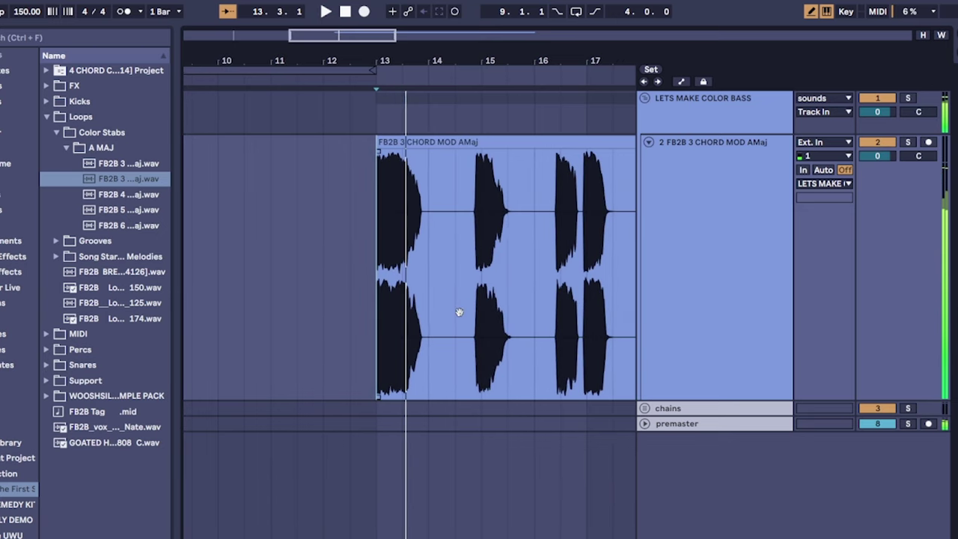
scroll(438, 281, right, 5)
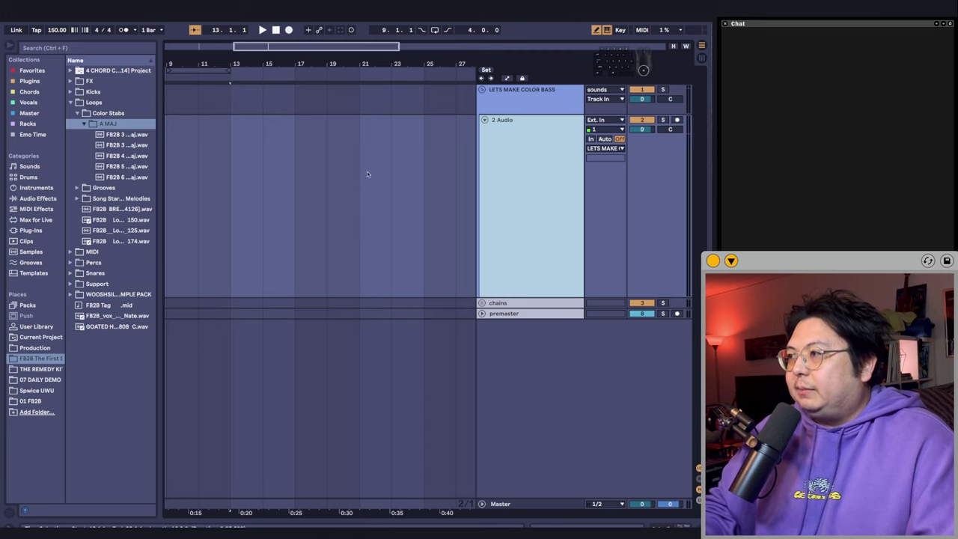
click(306, 189)
scroll(306, 189, left, 2)
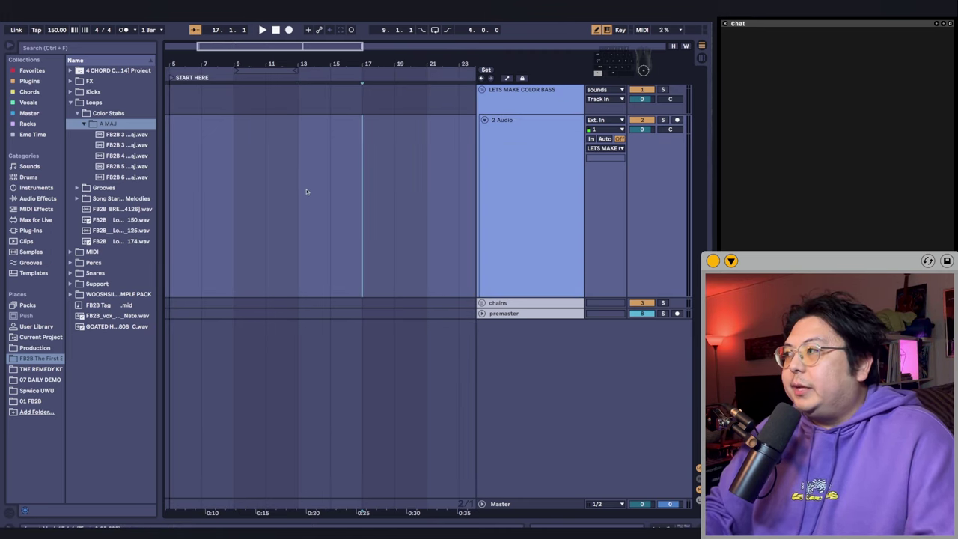
scroll(284, 183, right, 3)
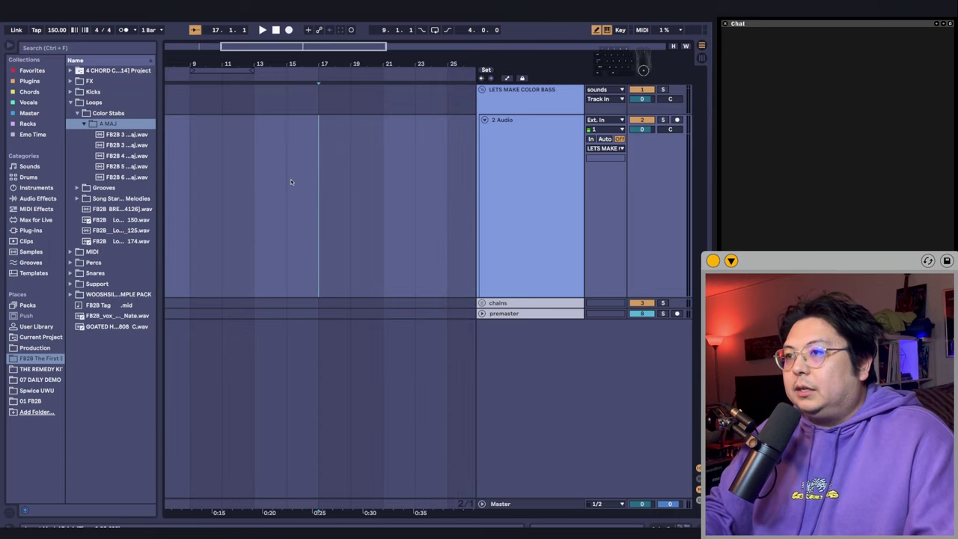
scroll(291, 181, right, 2)
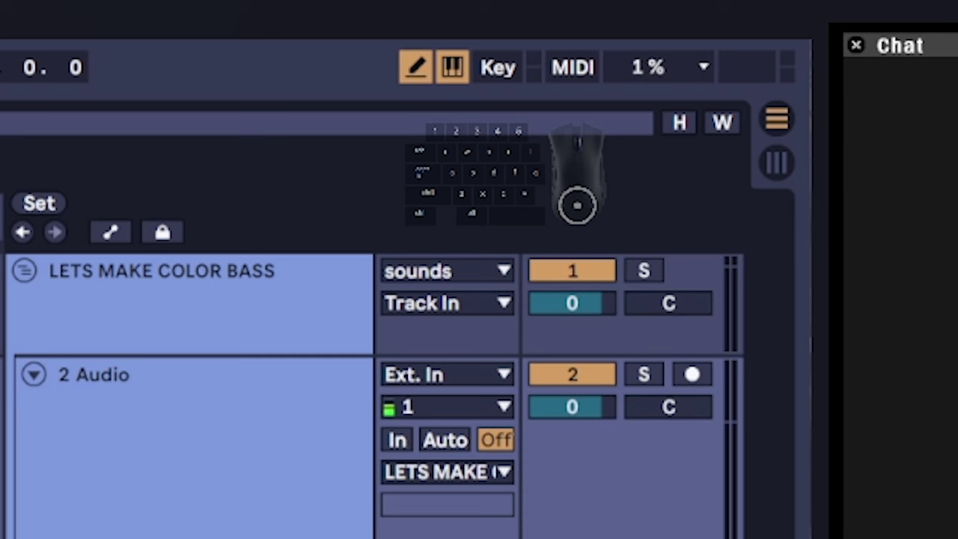
key(ctrl)
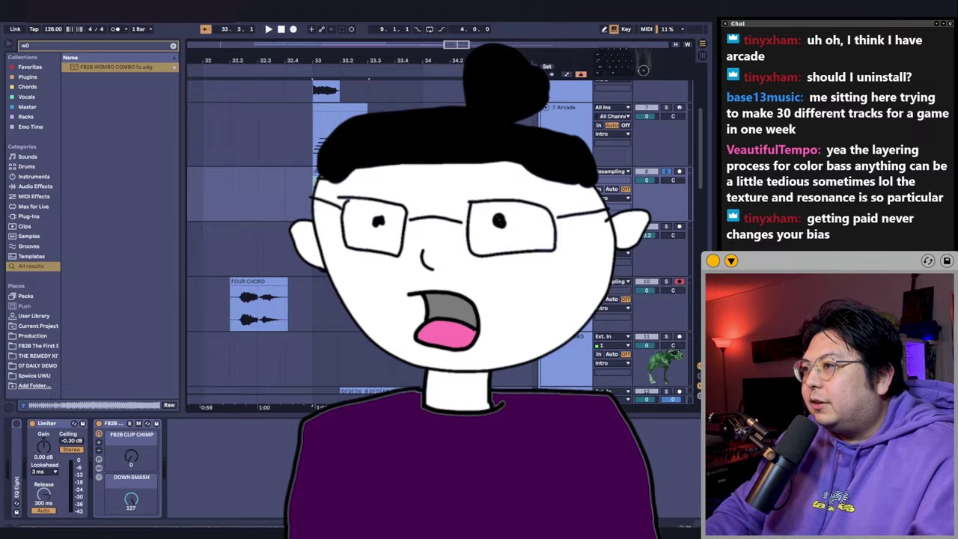
click(339, 138)
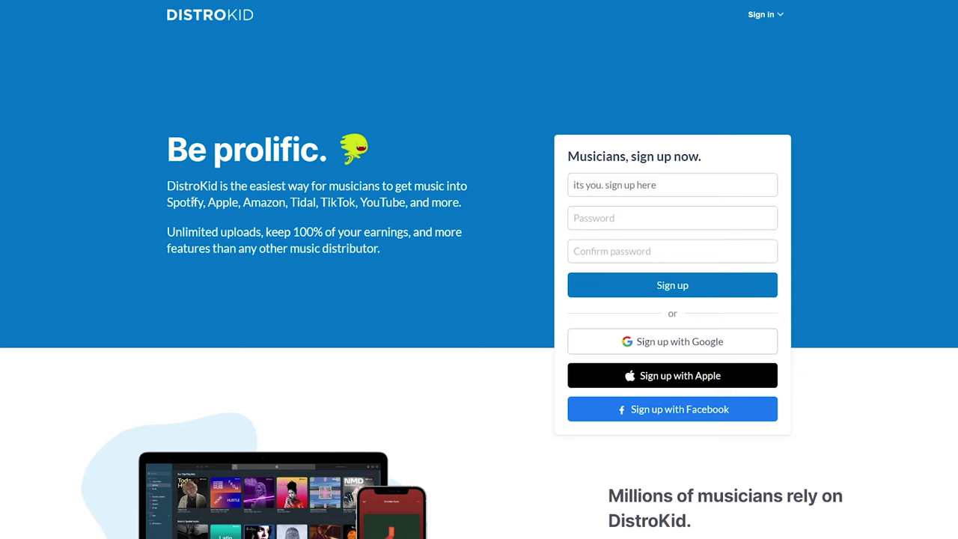
Switch to DistroKid's promo card page and choose the release "wooshy woosh" for the card designs.
scroll(421, 329, down, 3)
scroll(659, 375, down, 3)
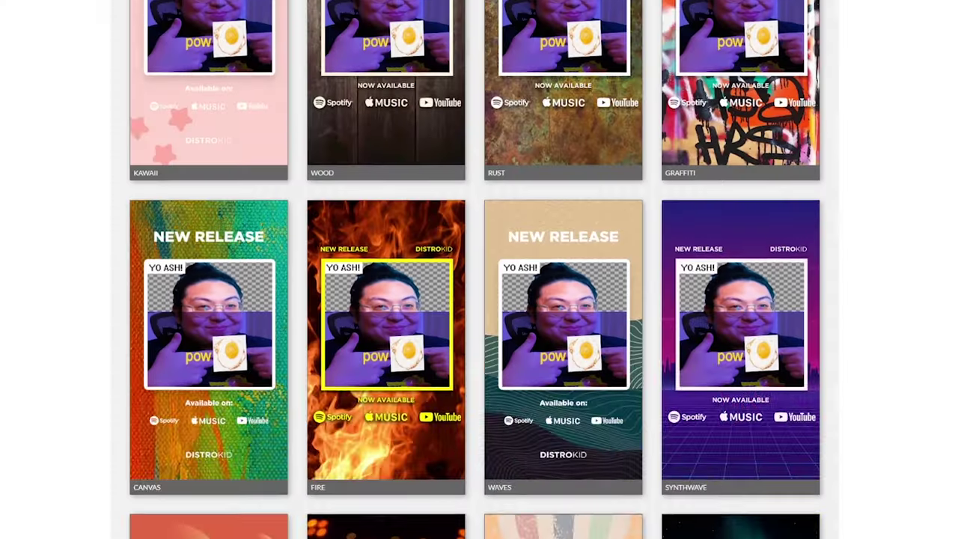
scroll(479, 300, up, 10)
click(202, 69)
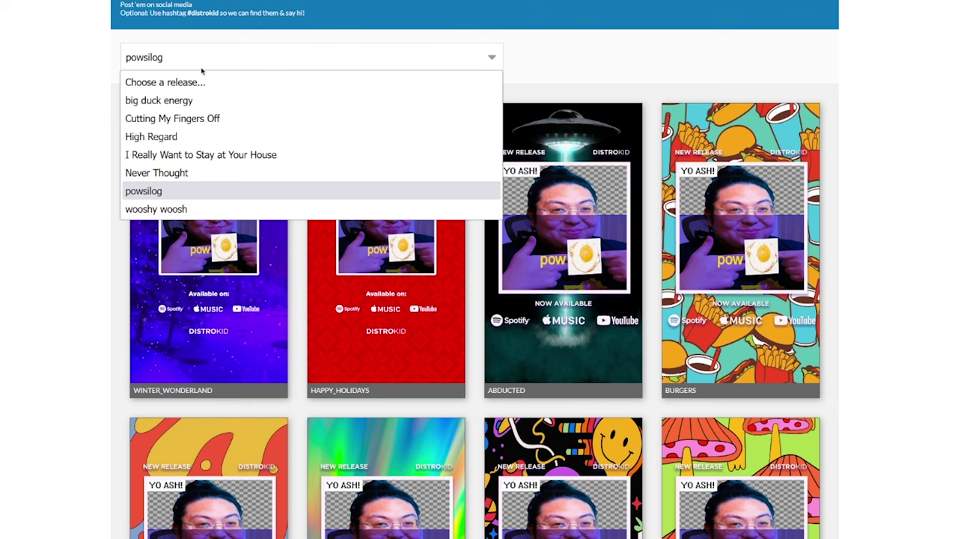
click(164, 209)
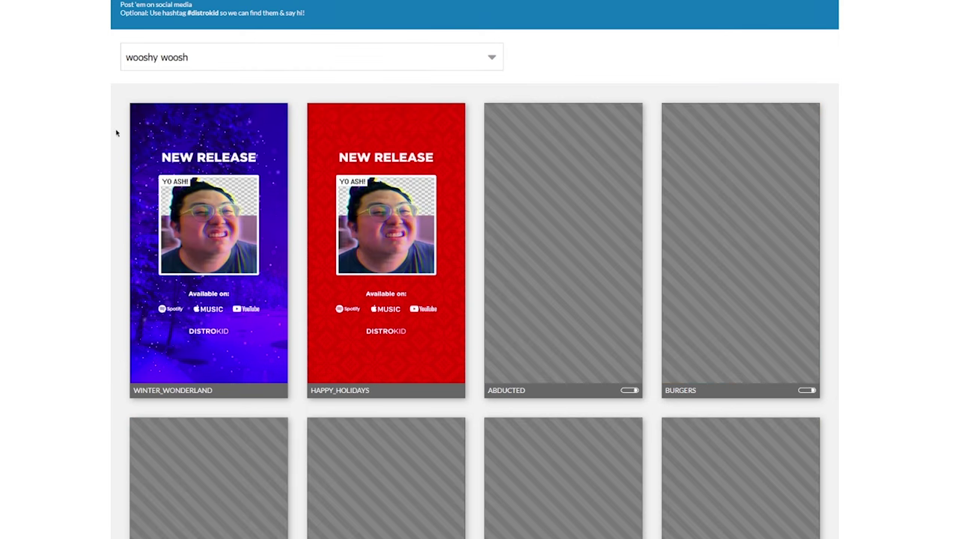
scroll(932, 245, down, 10)
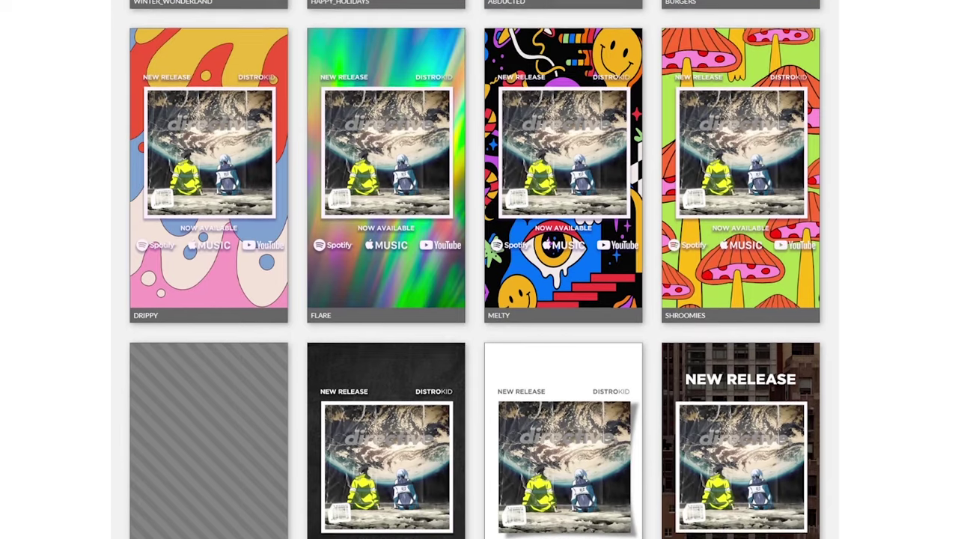
scroll(474, 269, down, 1)
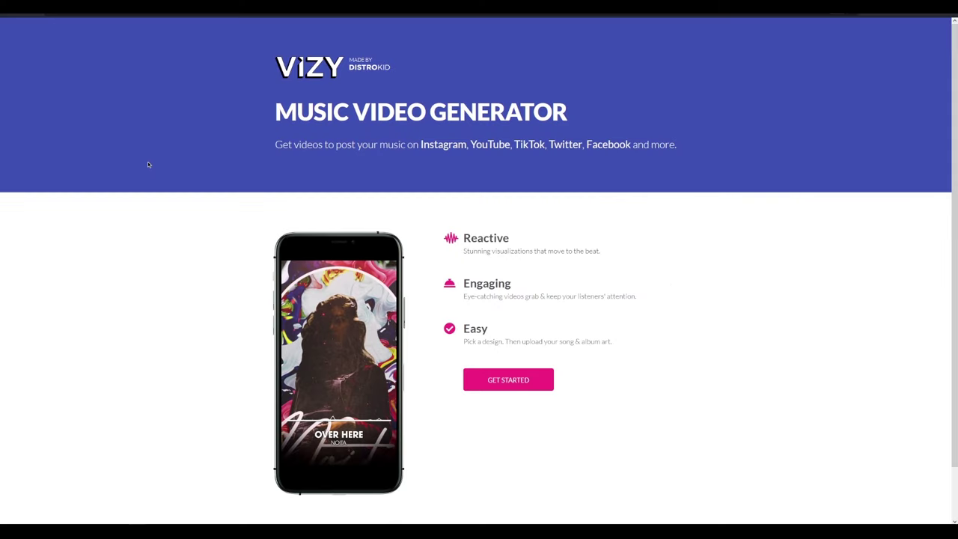
scroll(154, 166, down, 1)
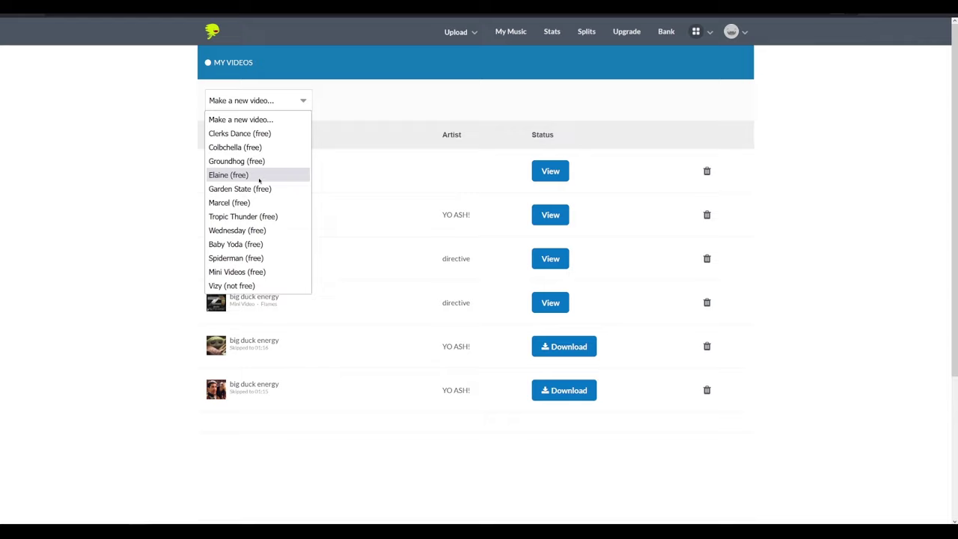
click(291, 145)
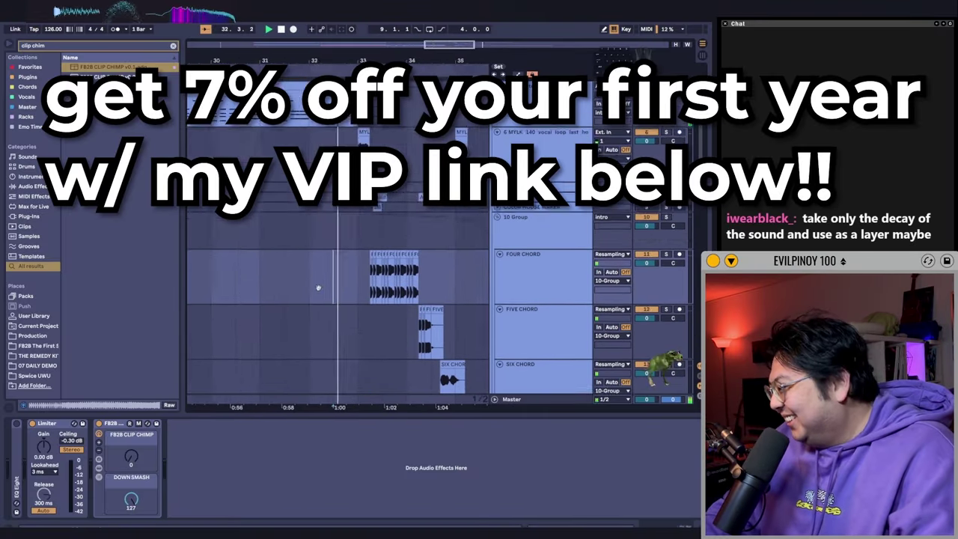
drag(318, 286, 294, 237)
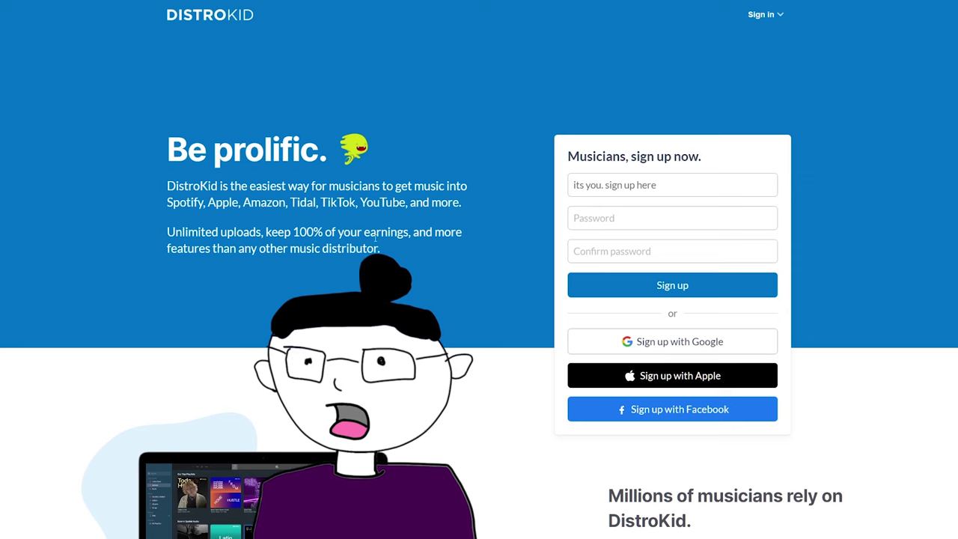
scroll(574, 367, down, 2)
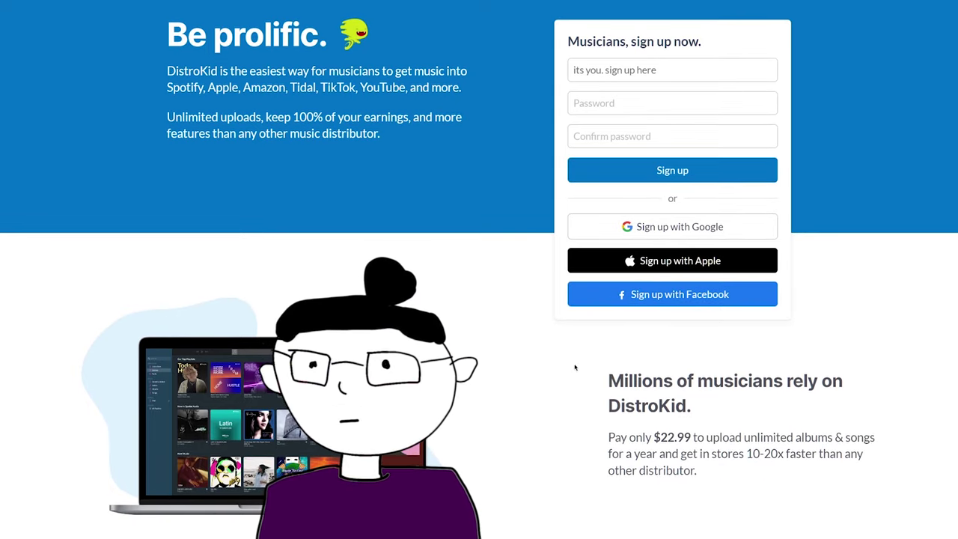
scroll(575, 367, down, 3)
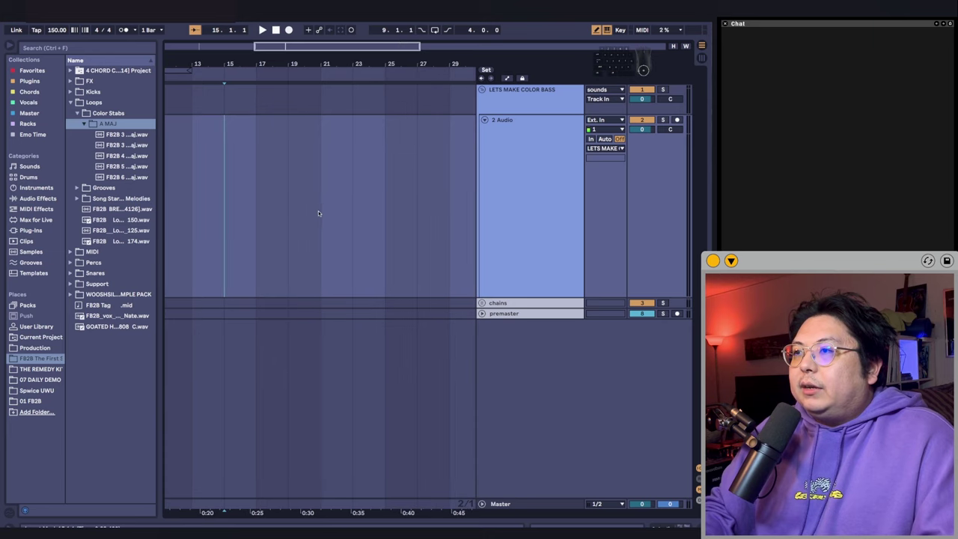
Insert a new MIDI track in the LETS MAKE COLOR BASS group and move it above the audio track.
click(560, 176)
drag(280, 186, 313, 187)
click(228, 194)
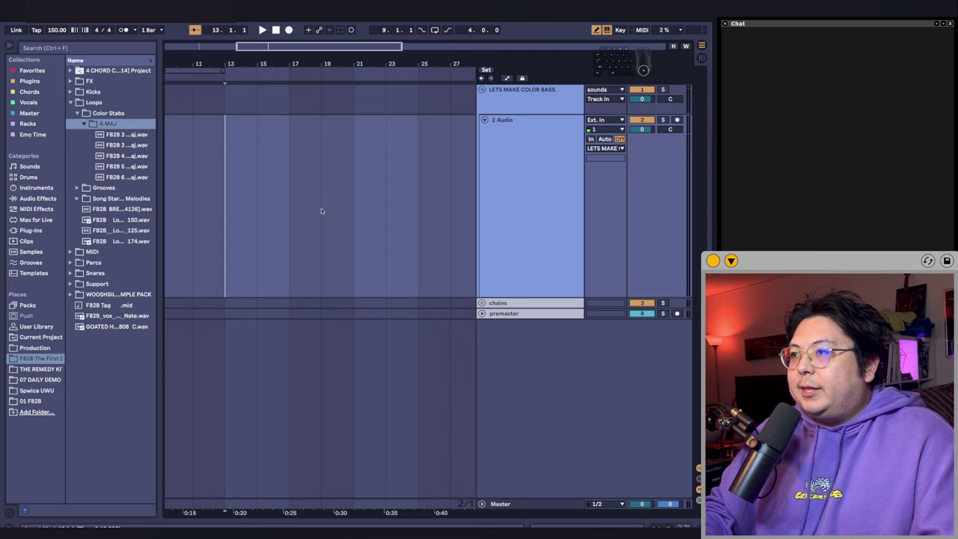
key(ctrl+shift+t)
drag(524, 322, 534, 163)
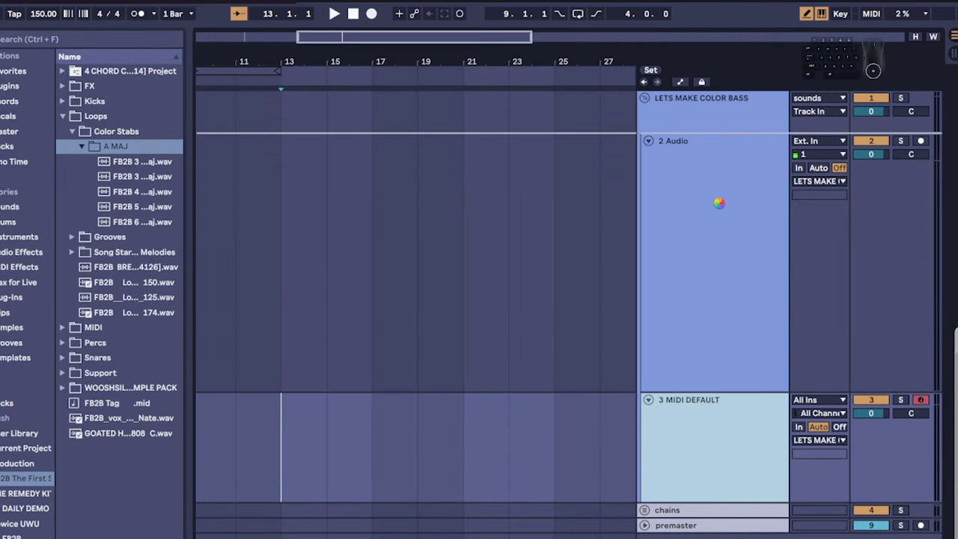
drag(718, 203, 718, 203)
click(690, 379)
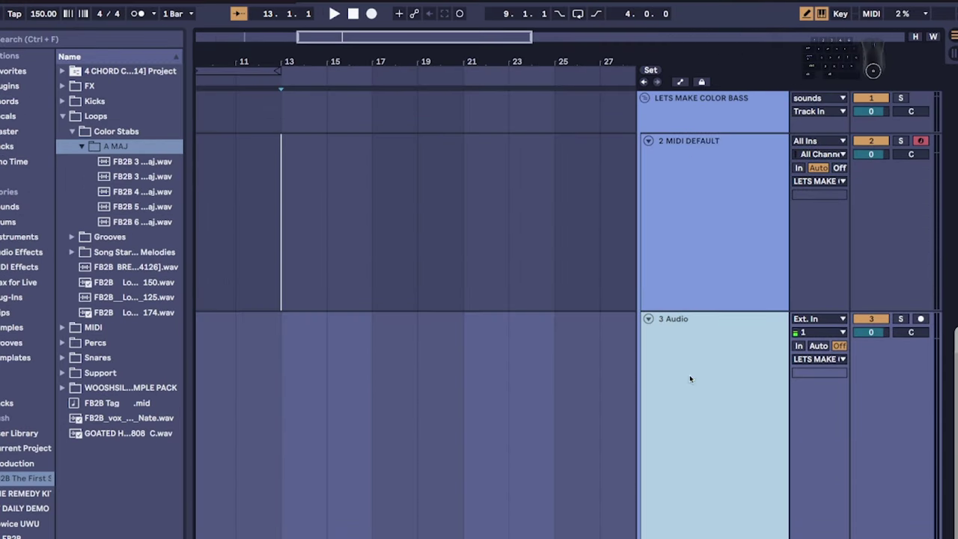
Rename the new MIDI track to CHORDS.
click(720, 186)
key(super+r)
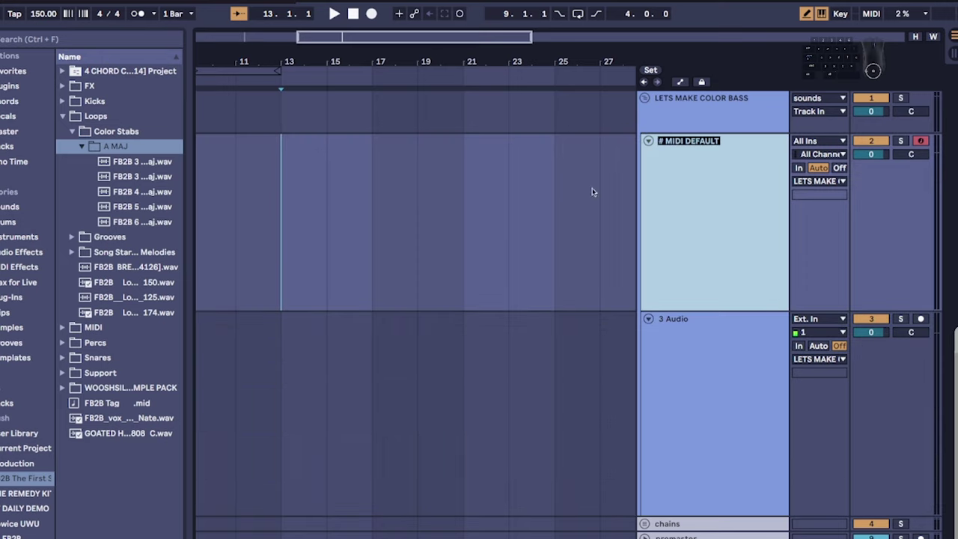
text(CHORDS)
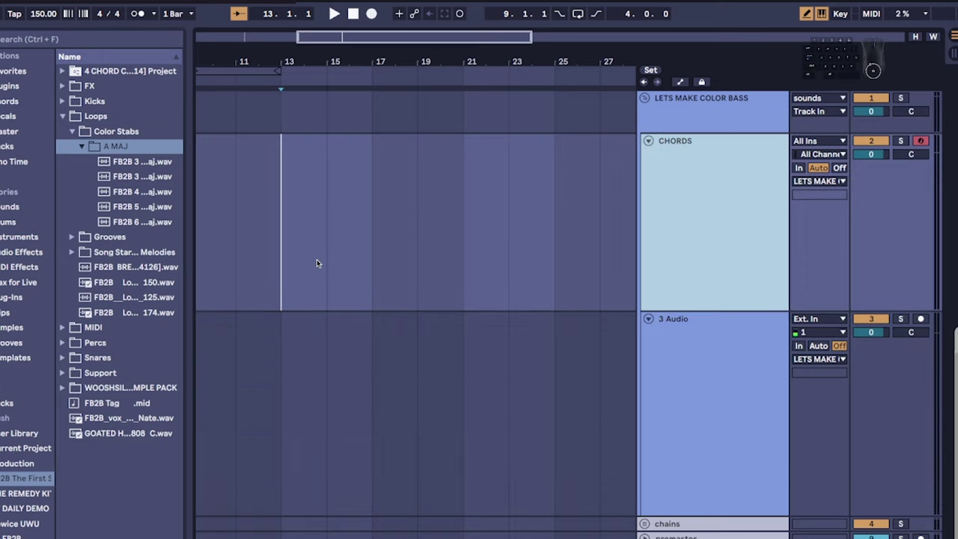
scroll(316, 260, left, 2)
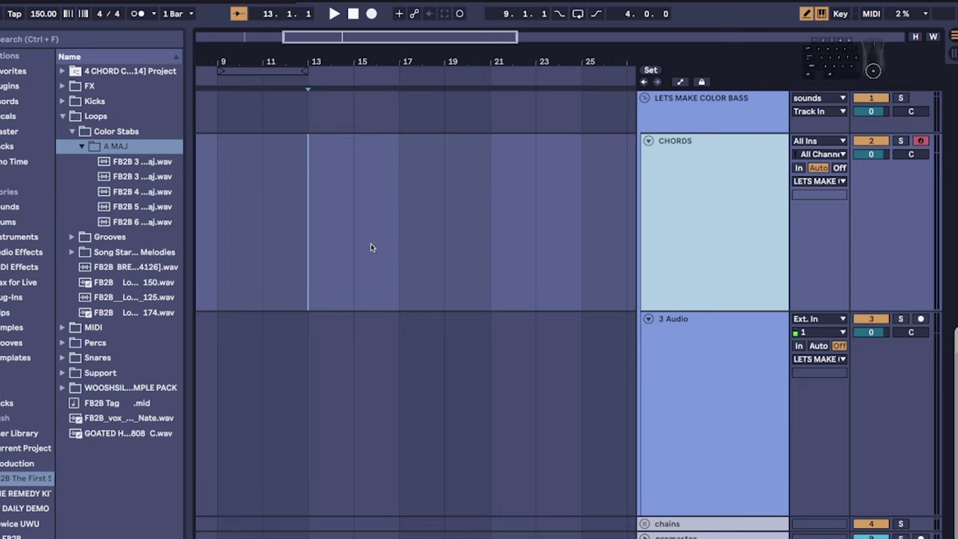
Rename the audio track below CHORDS to COLOR BASS MAKER.
click(680, 340)
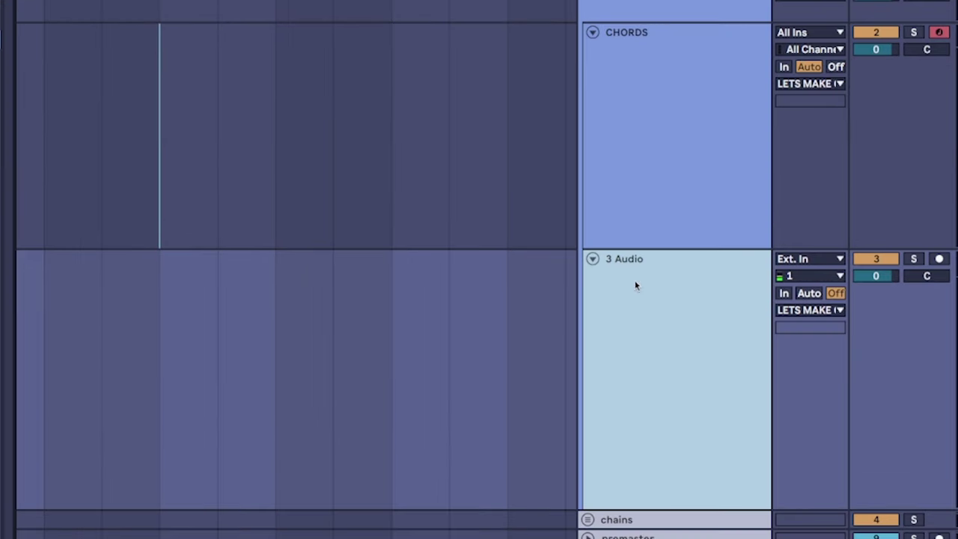
click(650, 91)
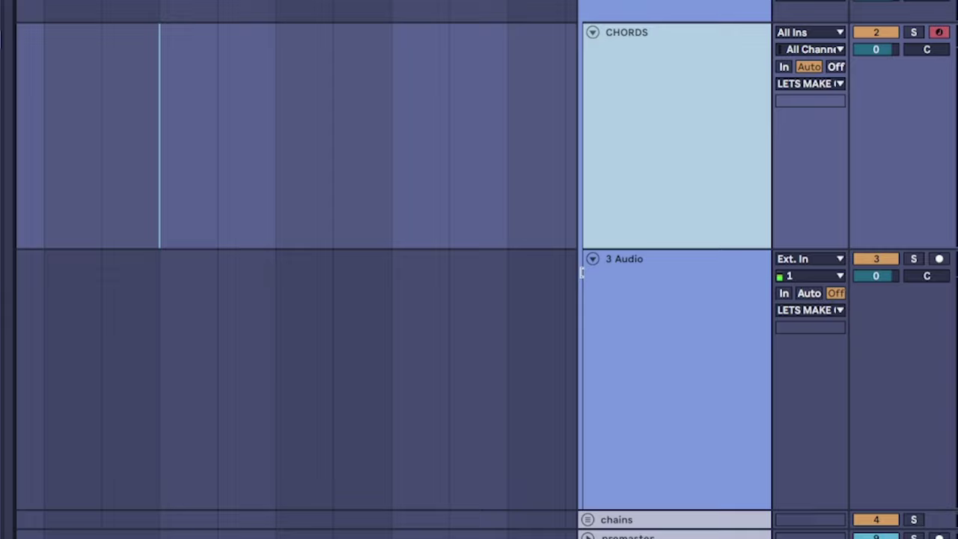
click(669, 350)
key(ctrl+r)
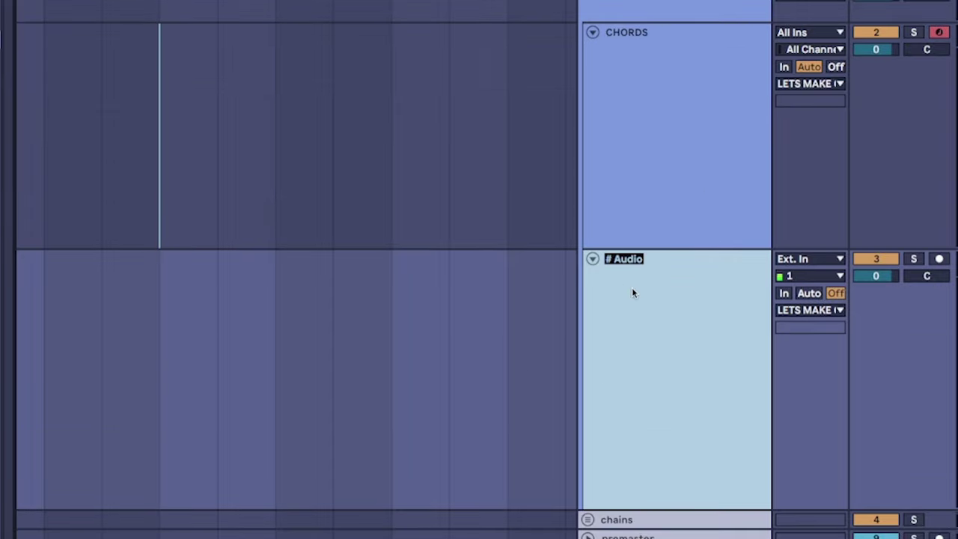
text(CO)
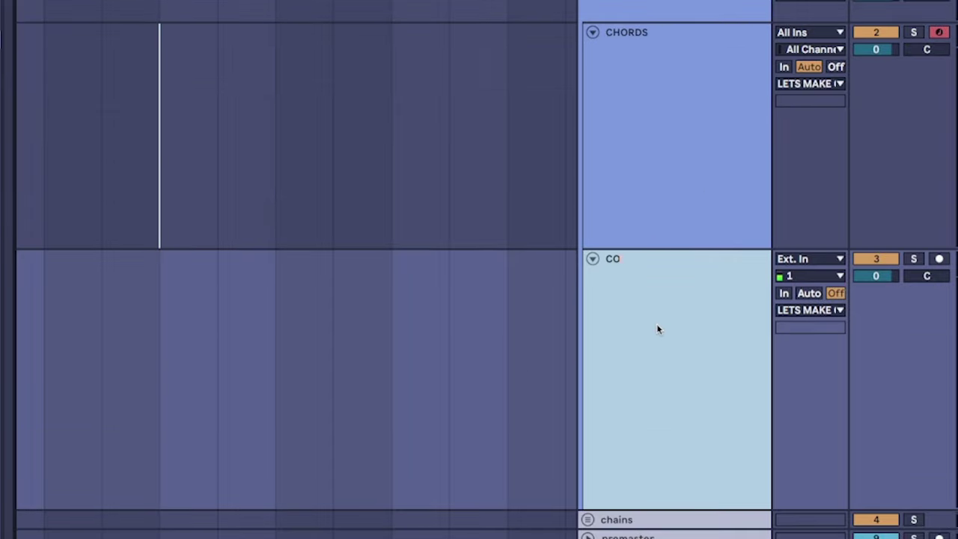
text(LOR BASS MAKER)
click(659, 202)
click(551, 363)
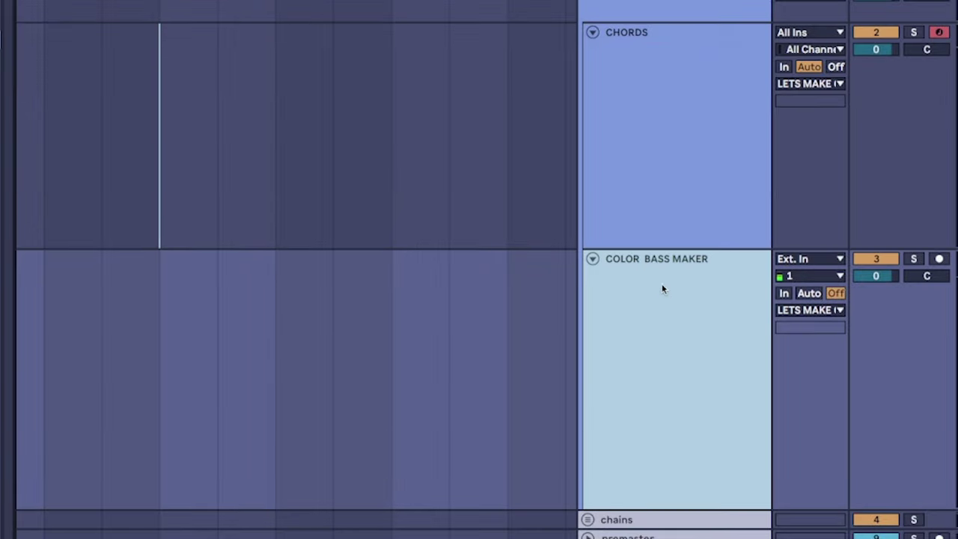
Create an empty eight-bar MIDI clip on the CHORDS track from bar 13 to bar 21.
key(Up)
click(221, 196)
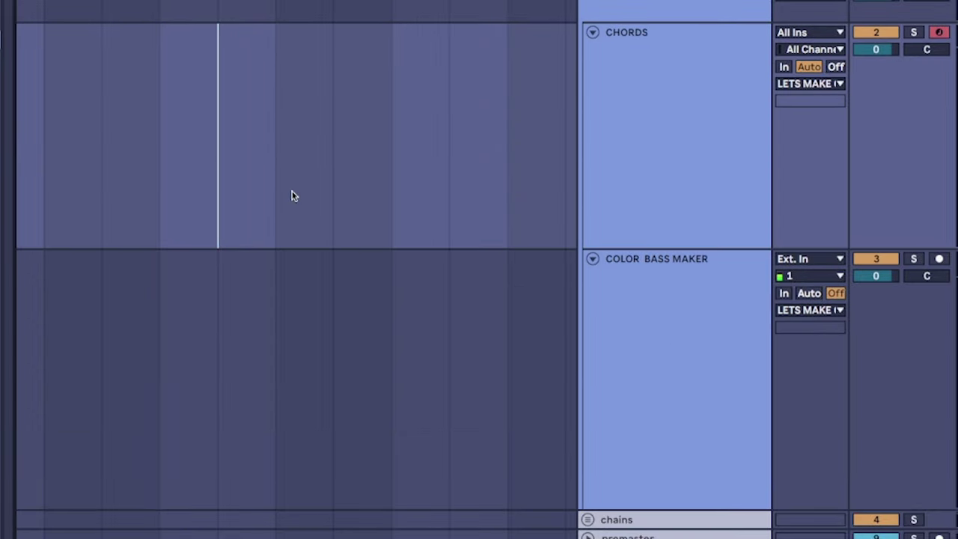
click(165, 190)
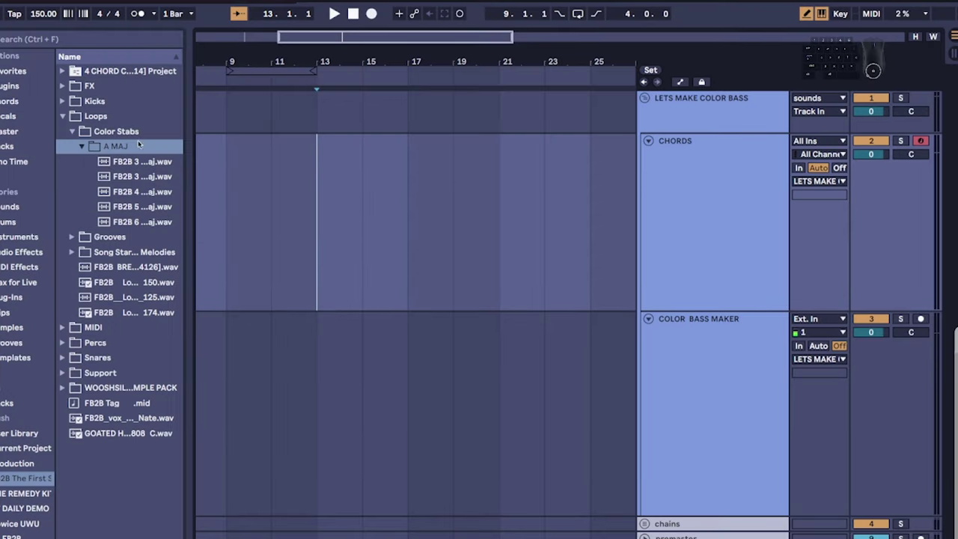
drag(322, 243, 498, 239)
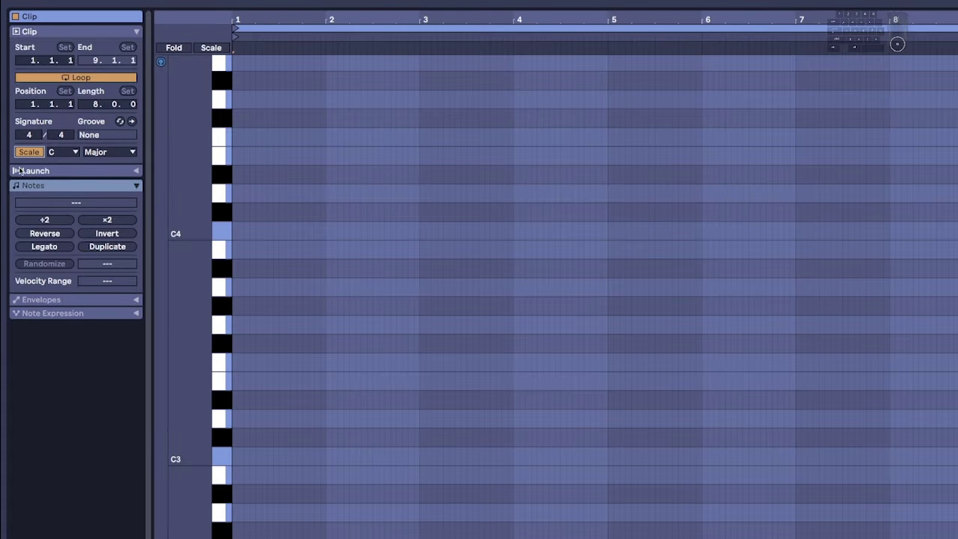
Set the CHORDS clip's scale to B Major and show only in-scale notes in the note editor.
click(62, 152)
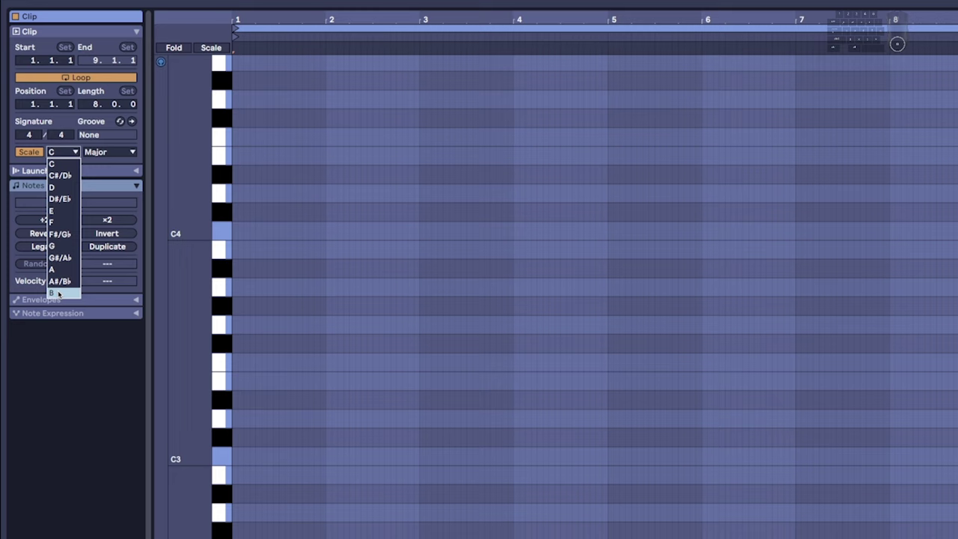
click(63, 292)
click(210, 48)
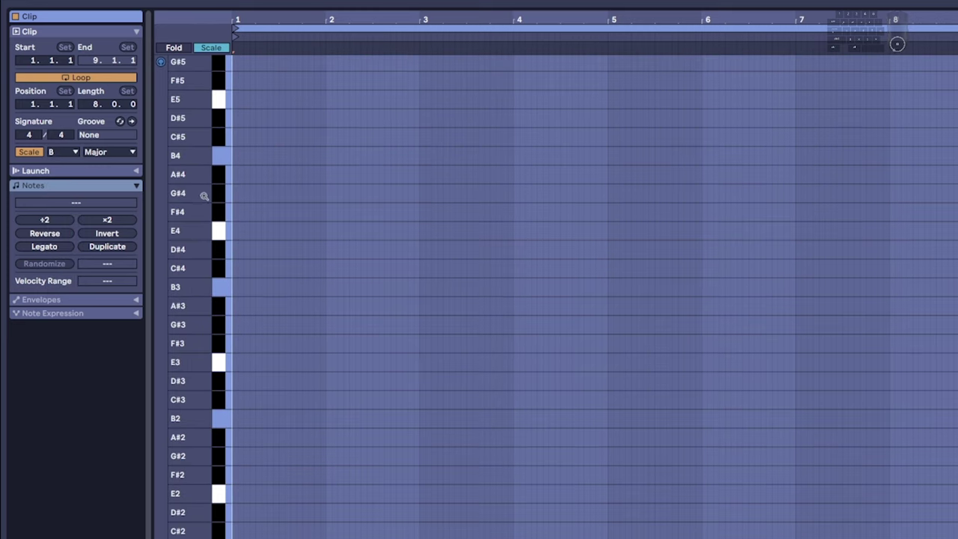
click(219, 288)
click(218, 156)
scroll(252, 330, up, 5)
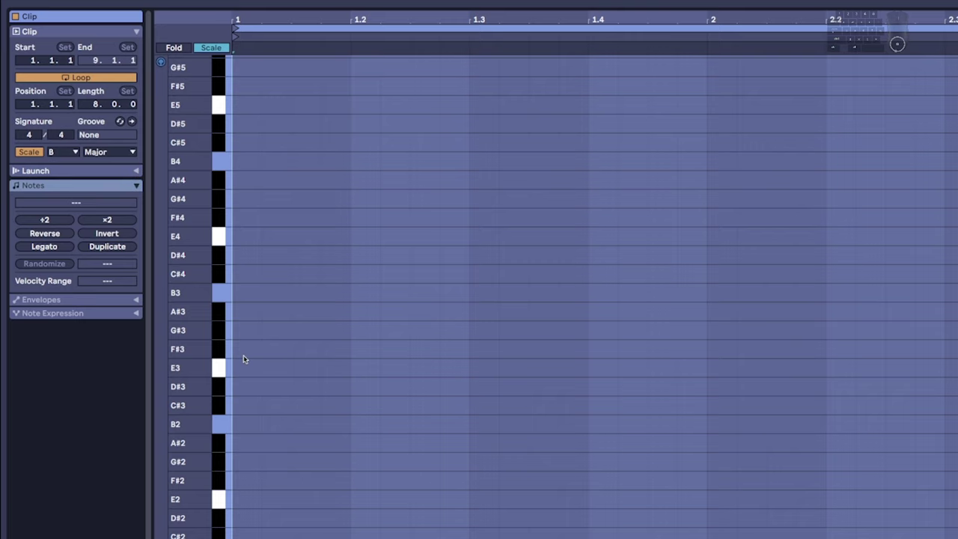
Draw an E3, G#3 and B3 triad at the start of the clip, each note one beat long.
drag(243, 365, 380, 367)
click(296, 330)
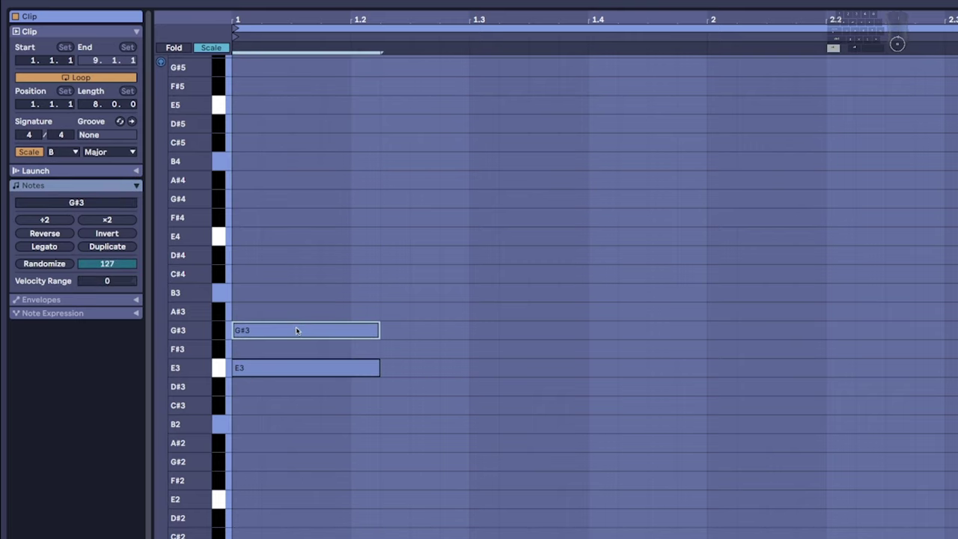
drag(296, 329, 296, 292)
drag(340, 183, 345, 389)
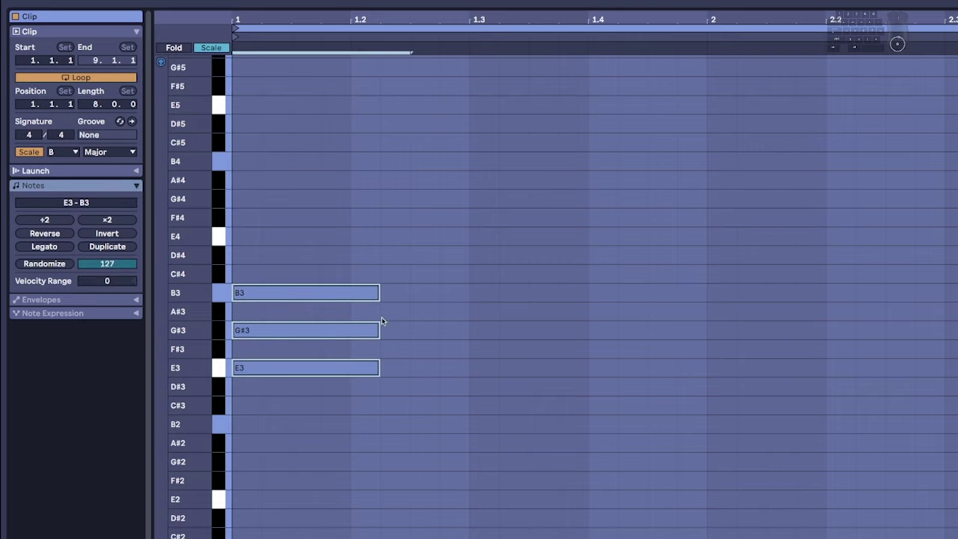
drag(380, 295, 349, 296)
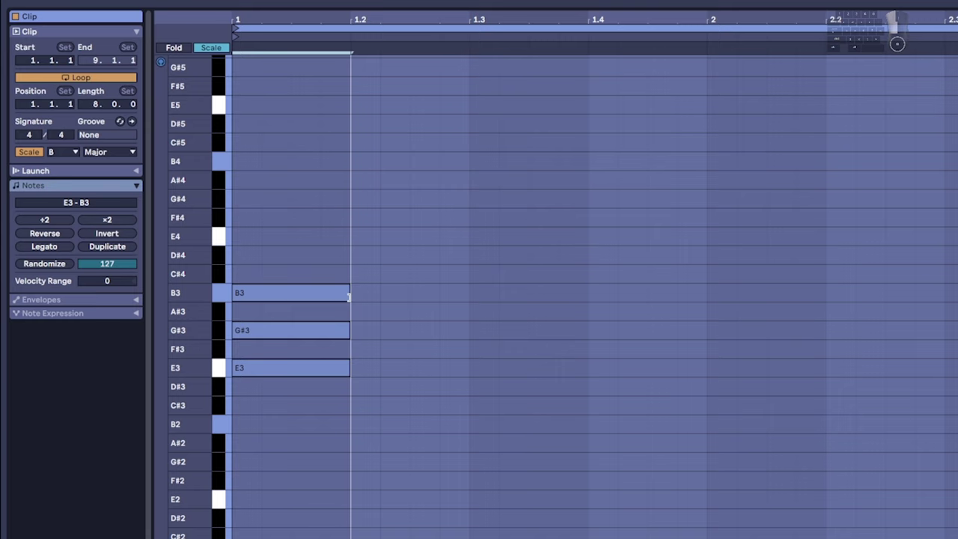
click(313, 399)
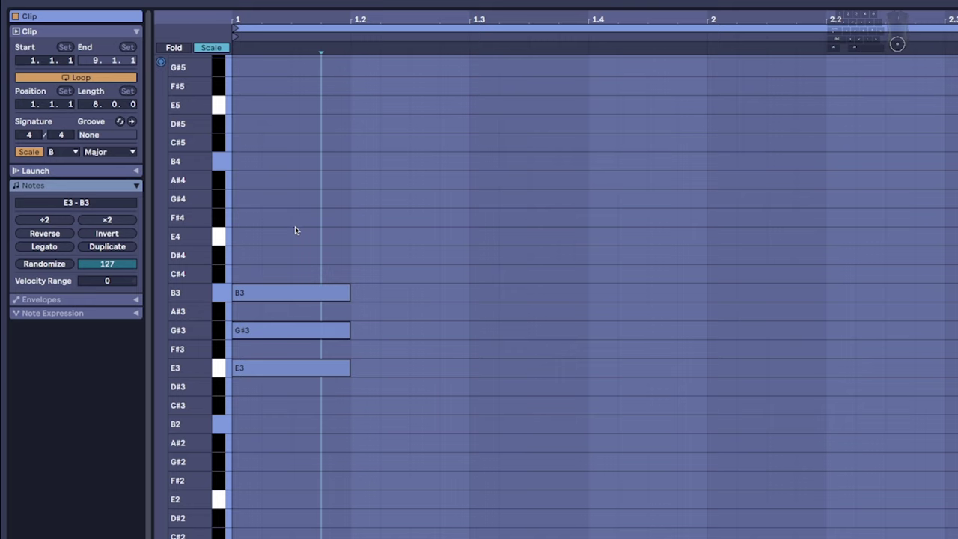
Add a one-beat D#4 note above the triad as the chord's seventh.
key(ctrl+a)
double_click(234, 254)
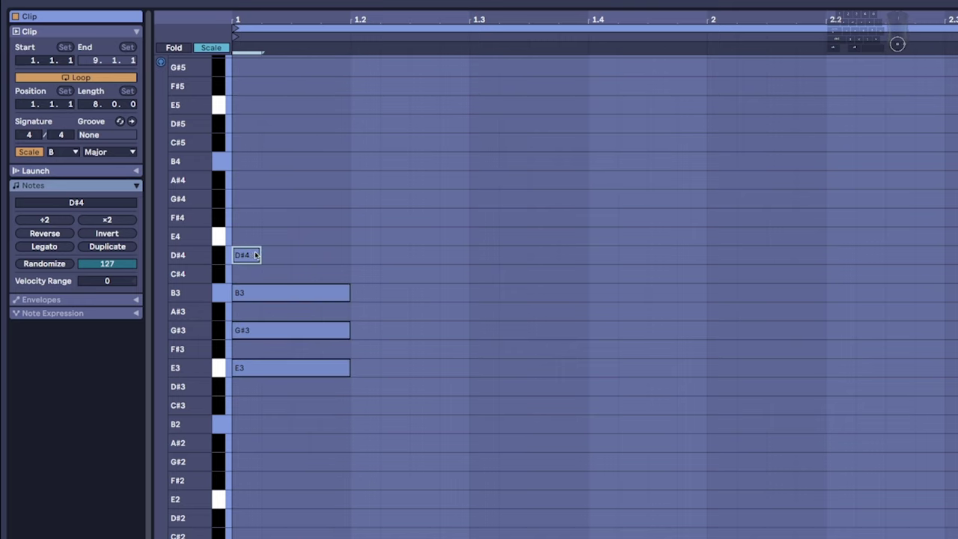
drag(260, 255, 349, 254)
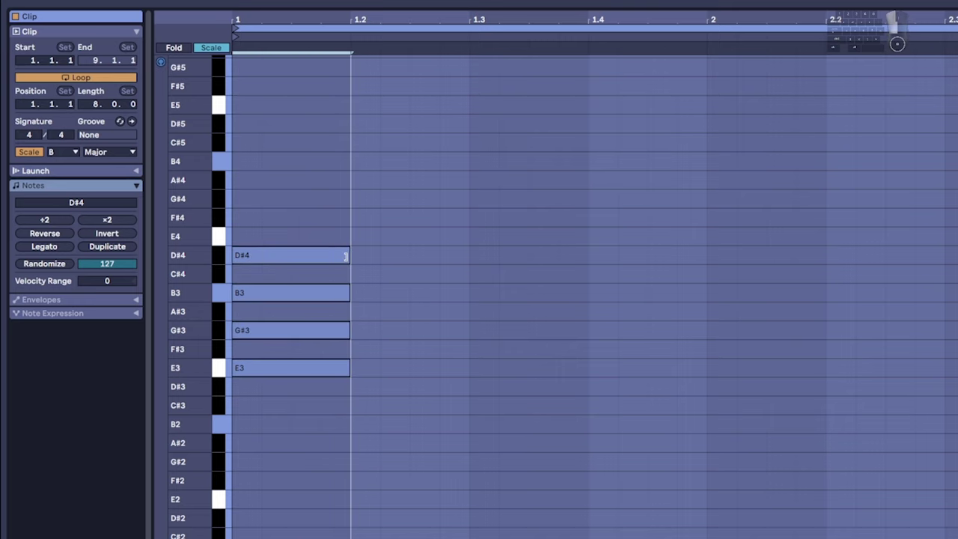
click(267, 333)
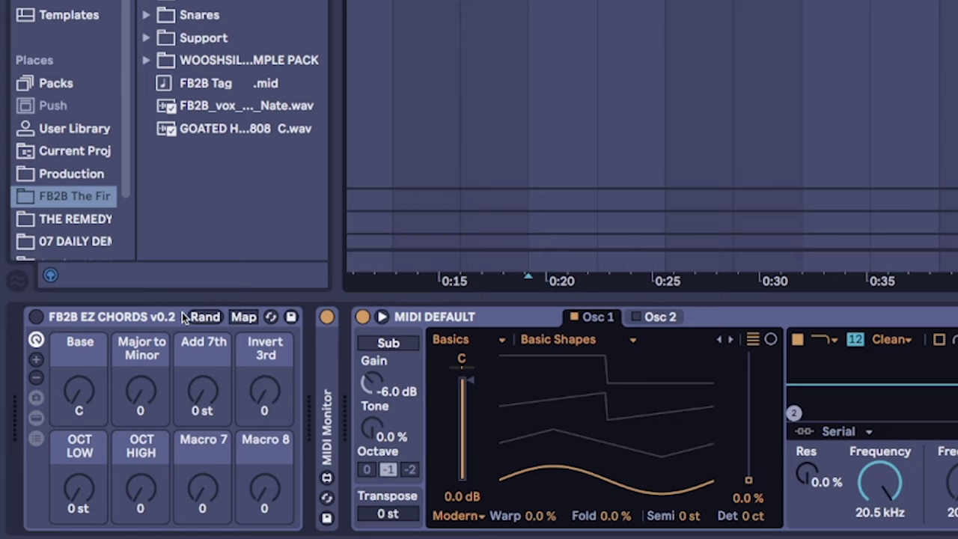
Enable the FB2B EZ CHORDS v0.2 rack and place a single E3 note at the start of the empty clip.
click(112, 319)
click(33, 317)
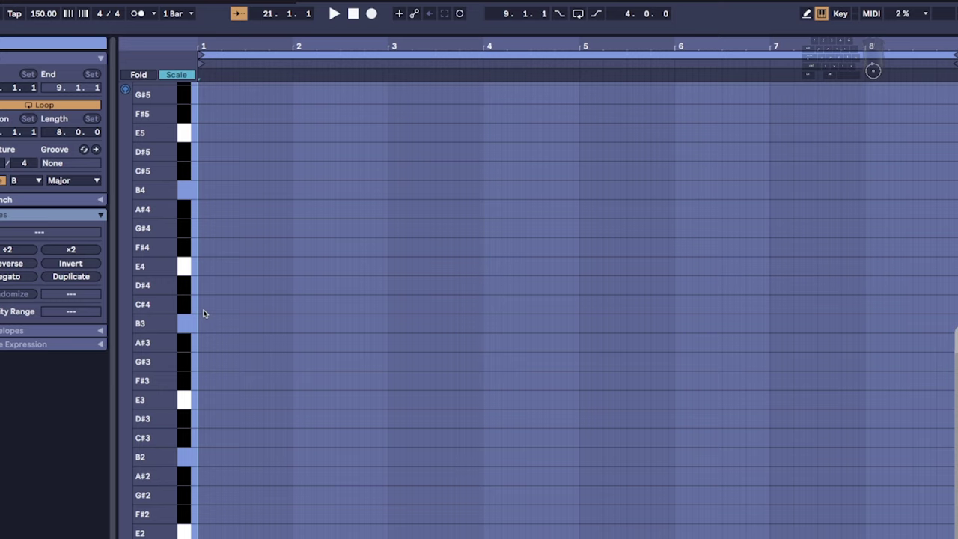
click(200, 267)
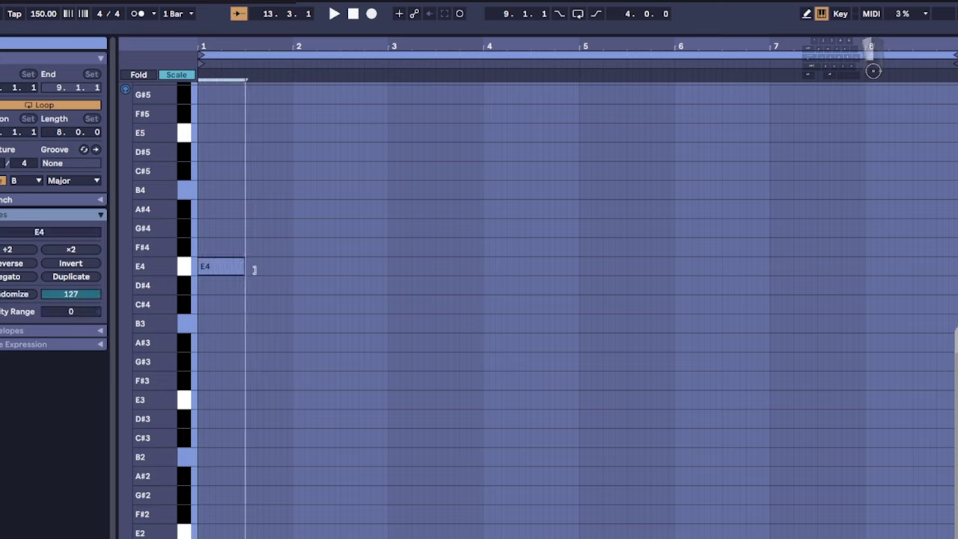
drag(254, 270, 234, 403)
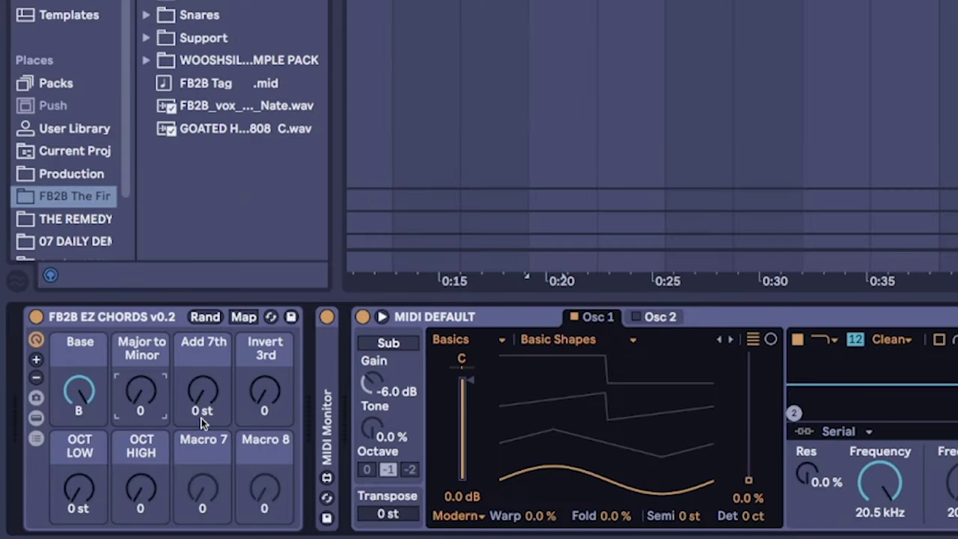
Set the EZ CHORDS rack's Add 7th to +11 st and Invert 3rd to 127.
drag(203, 390, 202, 316)
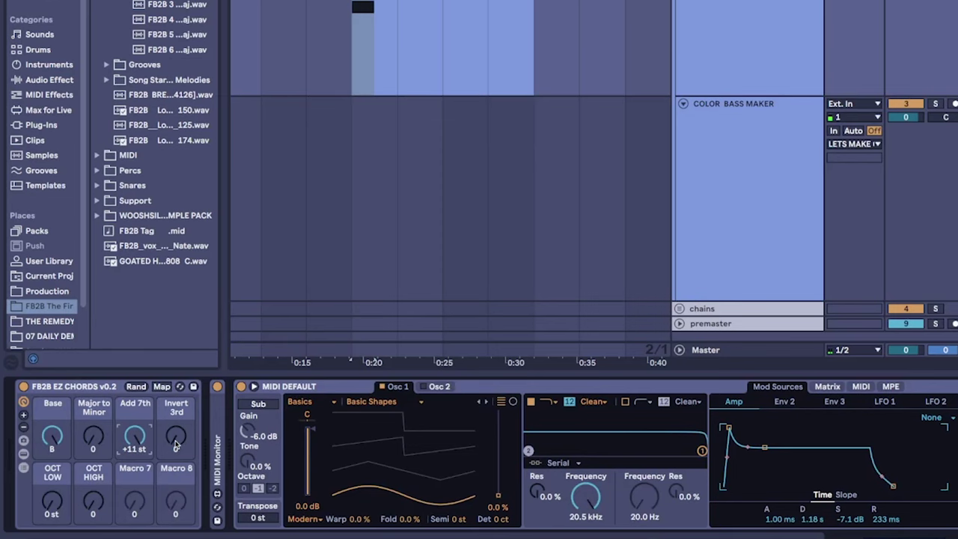
drag(177, 446, 176, 374)
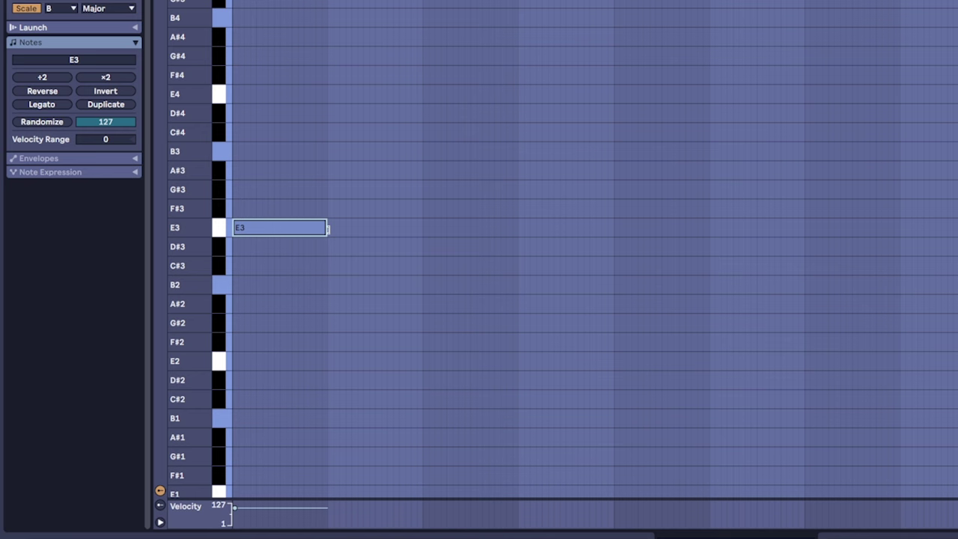
Extend the E3 note in the CHORDS clip to two bars.
drag(327, 227, 419, 229)
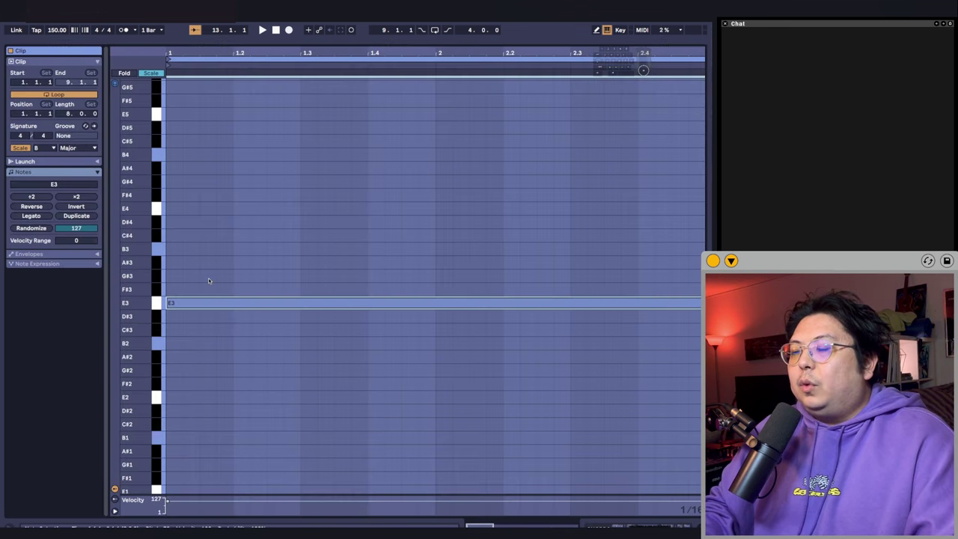
scroll(206, 295, up, 2)
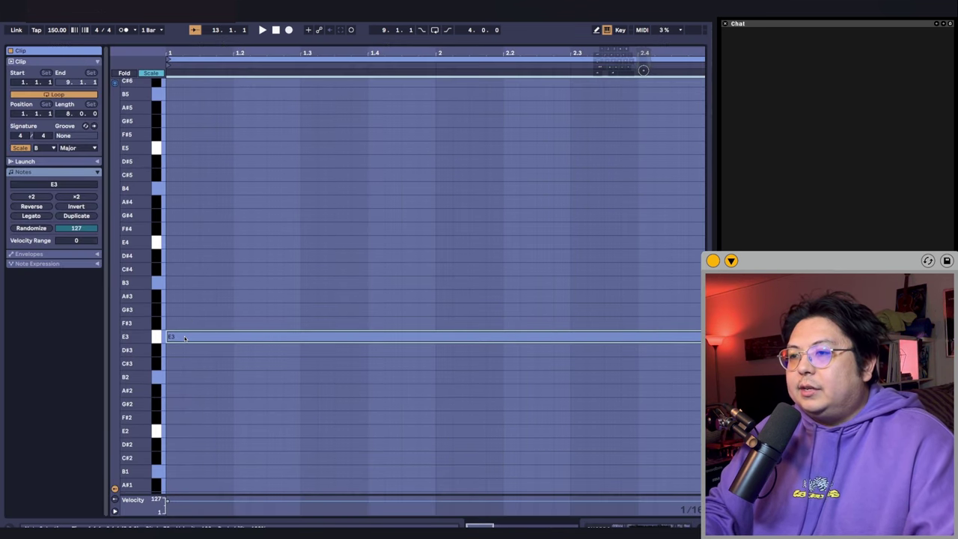
scroll(181, 336, down, 2)
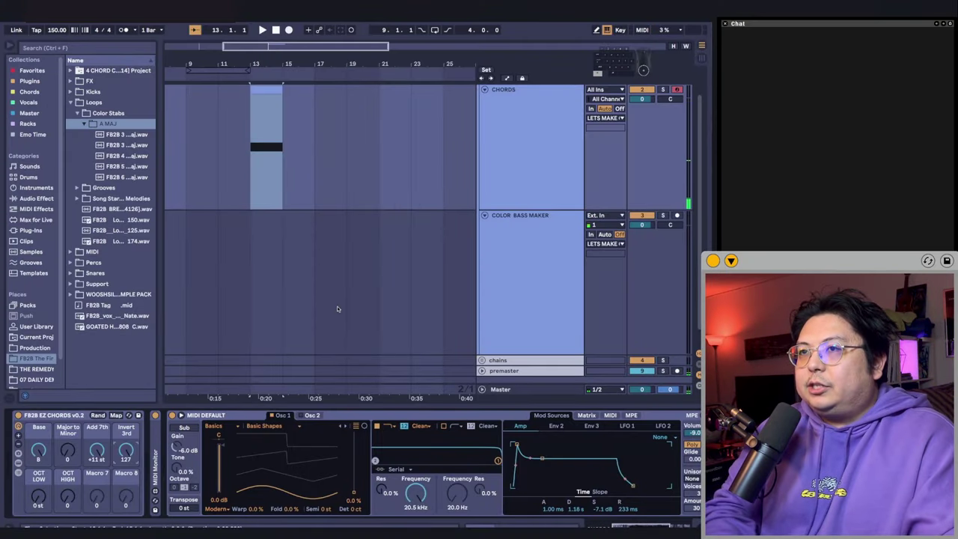
Search the browser for "strum" and load FB2B Strum.adg onto the CHORDS track after the EZ CHORDS rack.
key(super+f)
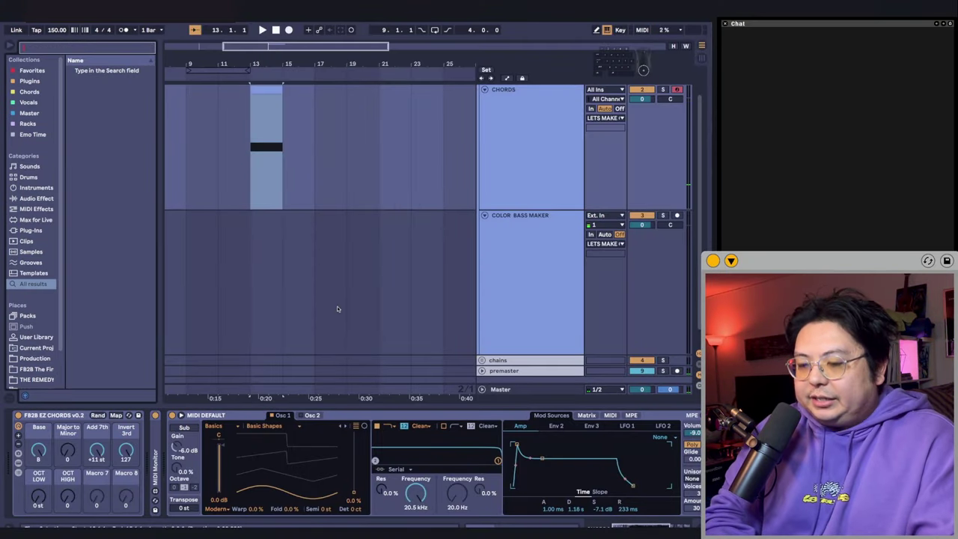
text(strum)
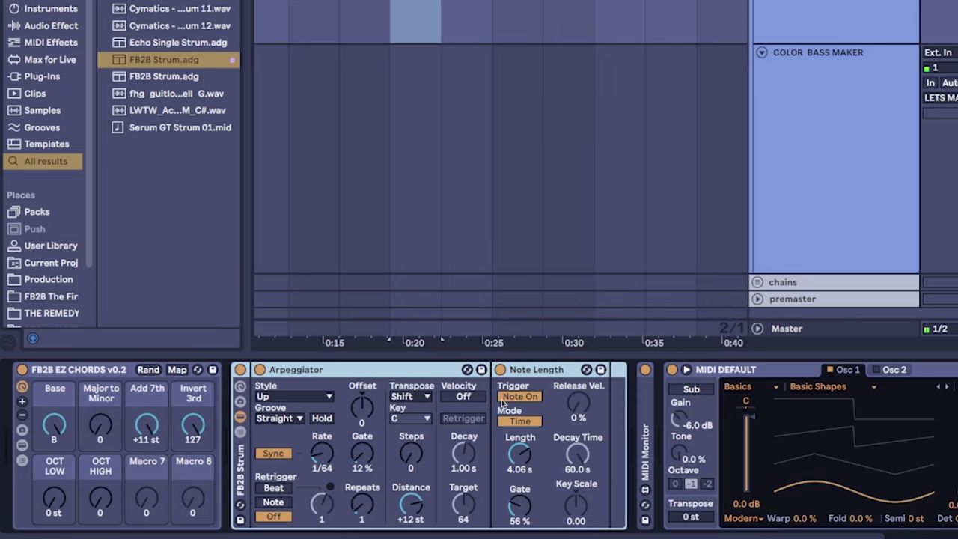
Set the strum rack's Note Length to 416 ms and switch the Arpeggiator to a free rate of 38.7 ms.
click(524, 369)
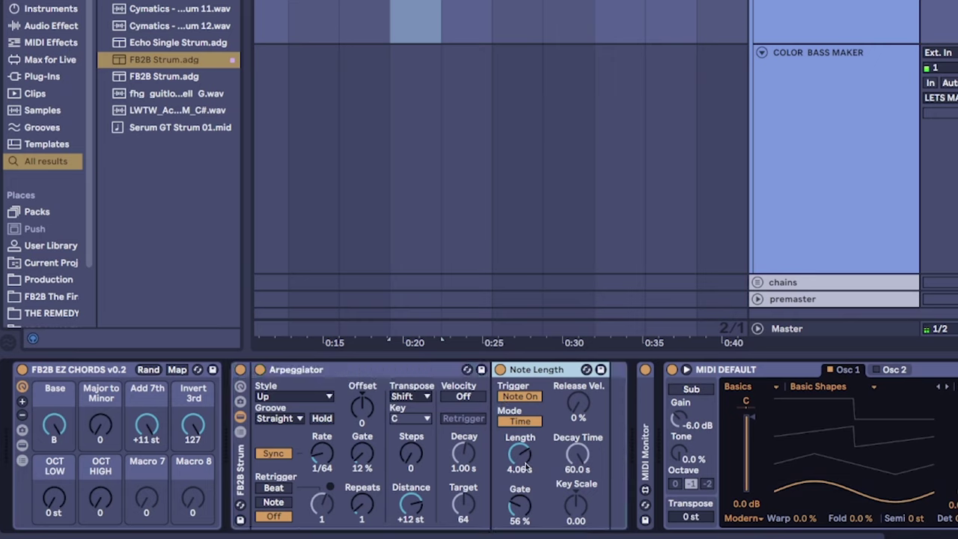
drag(524, 458, 524, 500)
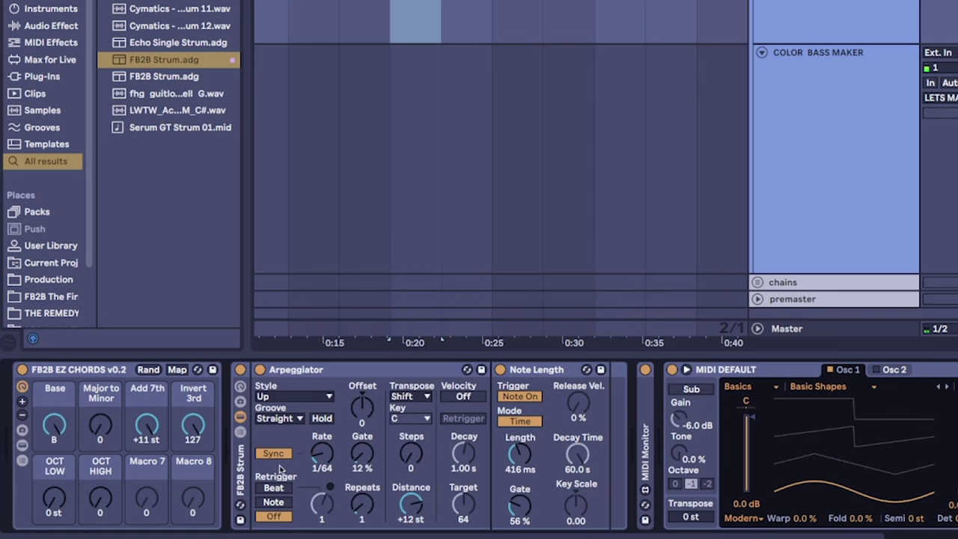
click(277, 453)
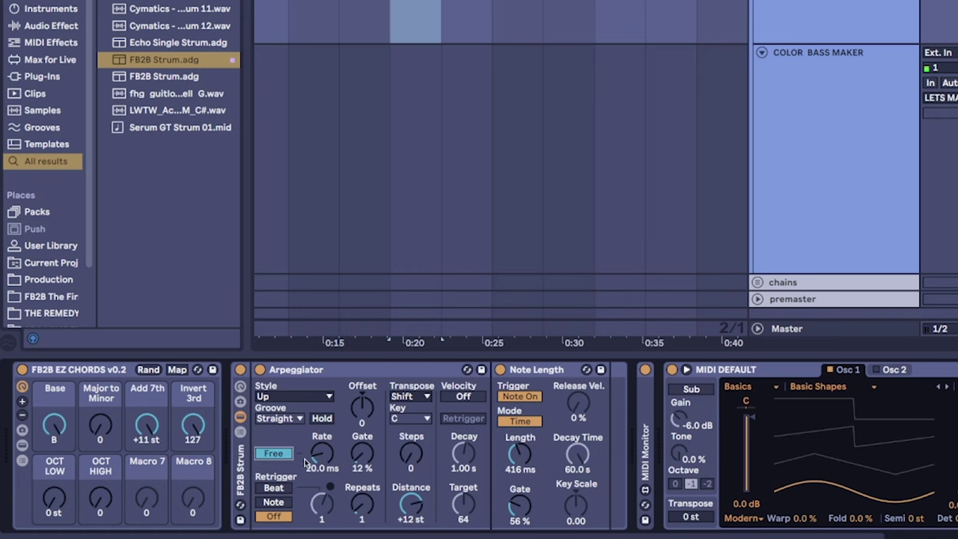
drag(312, 461, 312, 457)
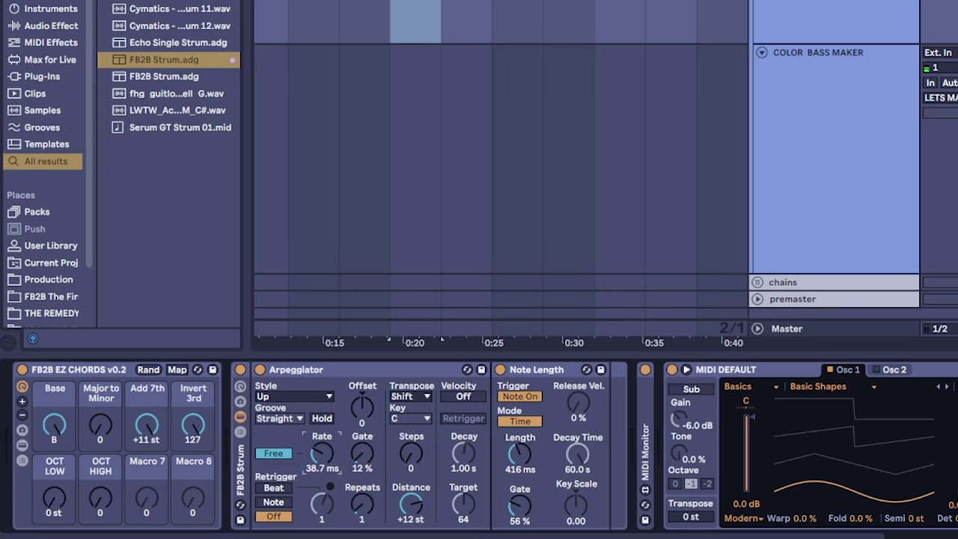
Show the FB2B Strum rack's macro controls and reduce them to two macros.
click(238, 388)
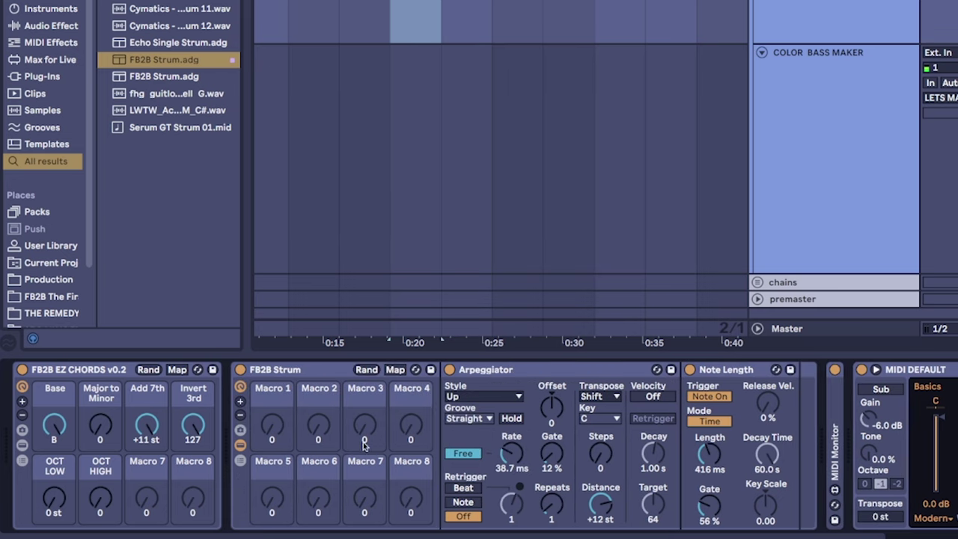
click(240, 416)
click(240, 416)
click(240, 416)
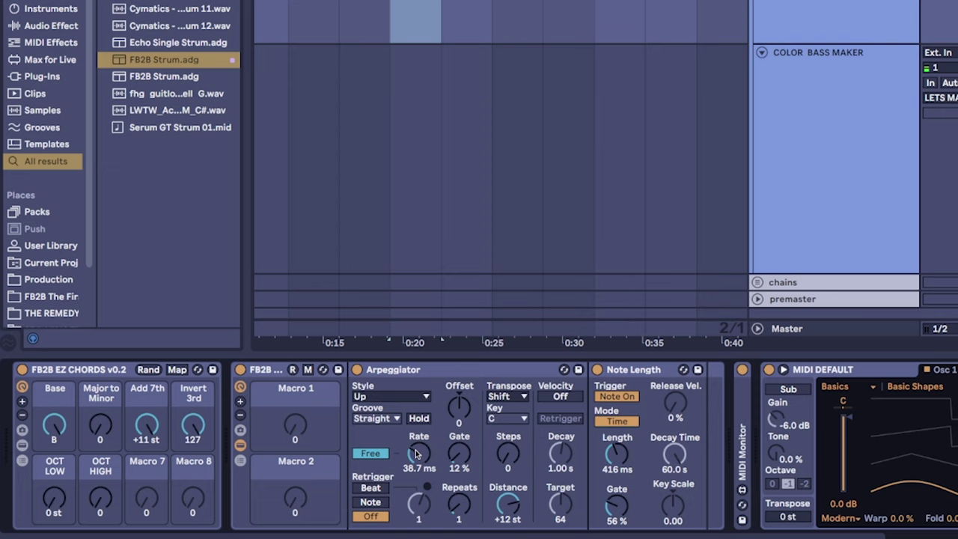
Set the Arpeggiator's rate to 51.8 ms and audition the strum with the computer MIDI keyboard.
drag(417, 453, 418, 447)
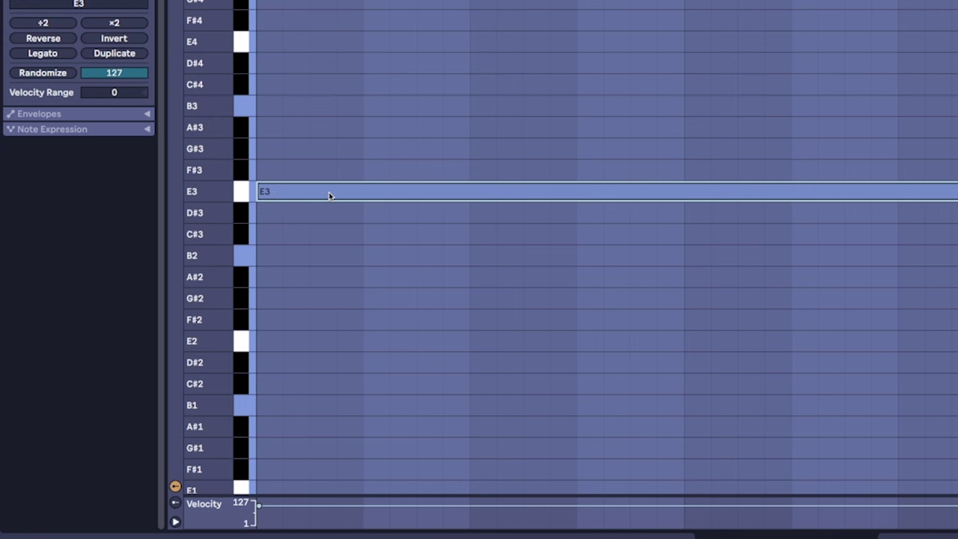
drag(418, 452, 418, 448)
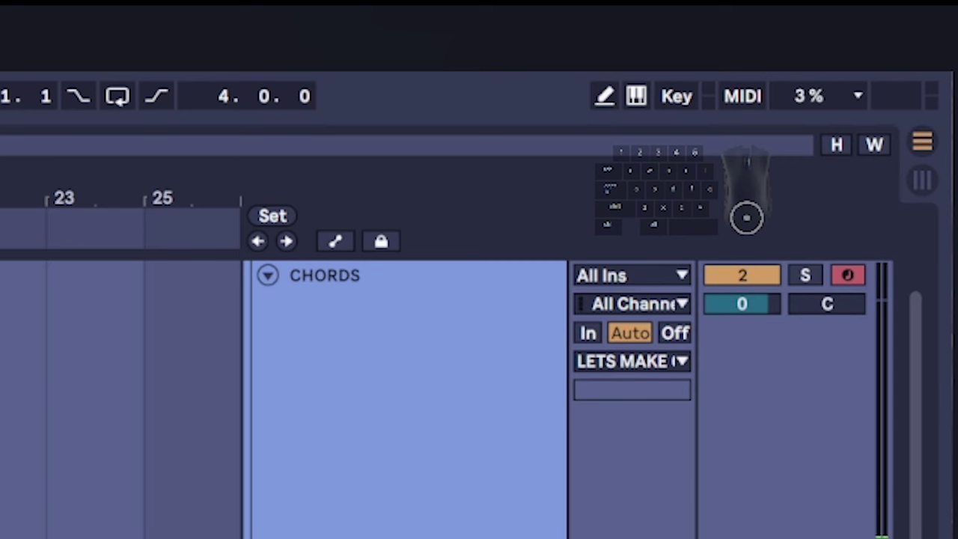
key(m)
key(d)
key(d)
key(d)
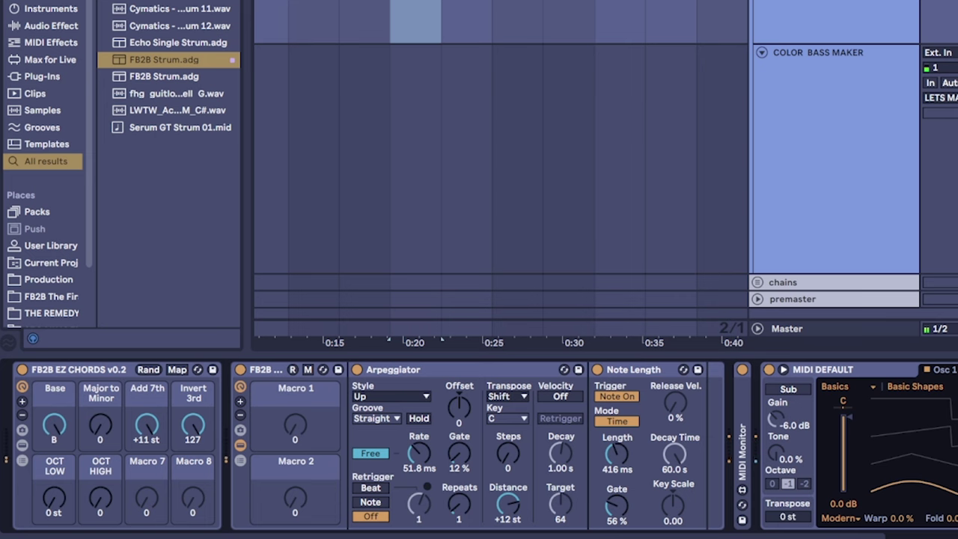
Try an Arpeggiator rate of 21.5 ms, and settle on 53.7 ms with a Note Length of 889 ms.
scroll(502, 172, up, 2)
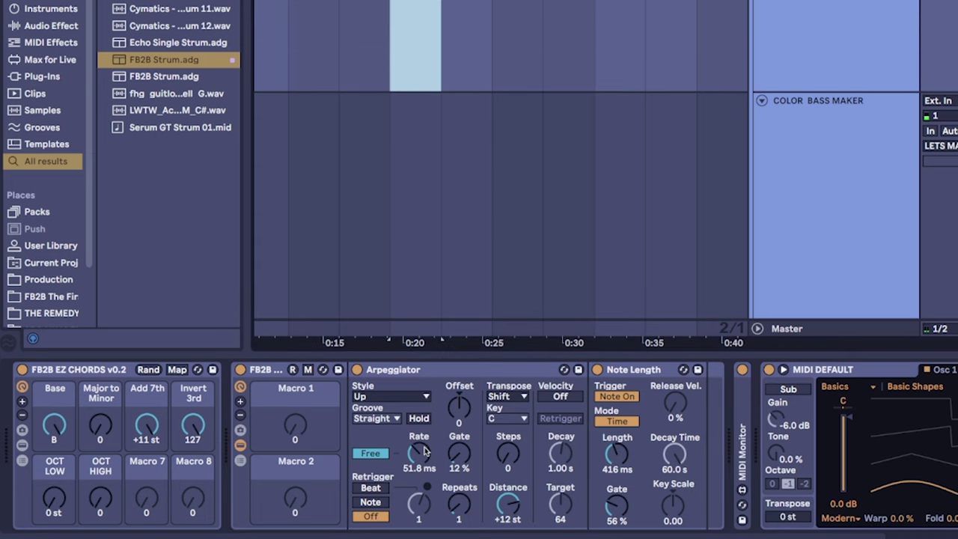
drag(424, 450, 424, 472)
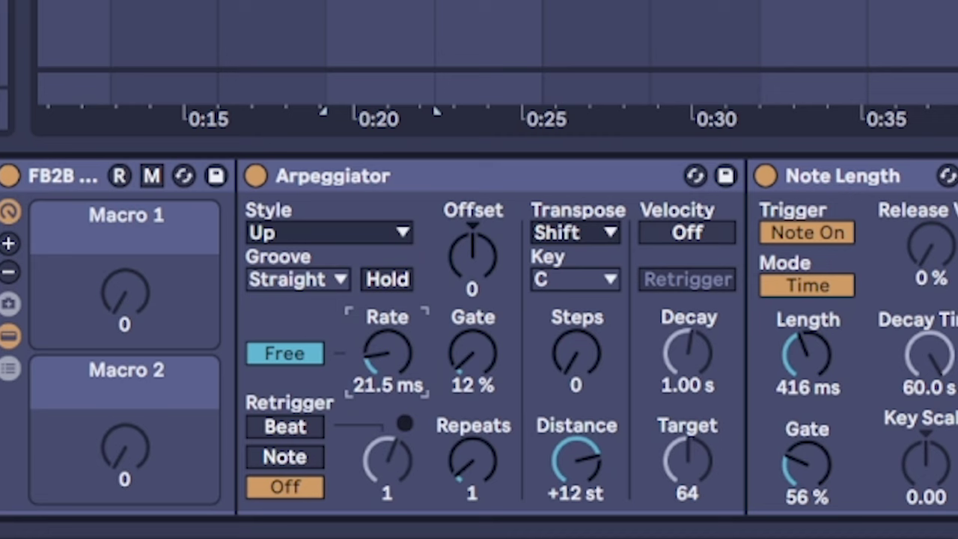
drag(387, 352, 386, 324)
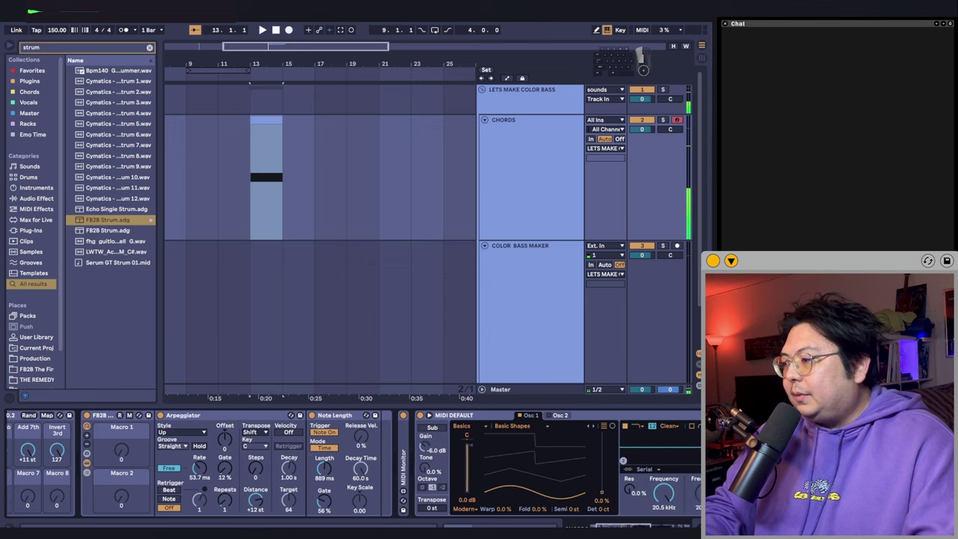
scroll(310, 504, right, 2)
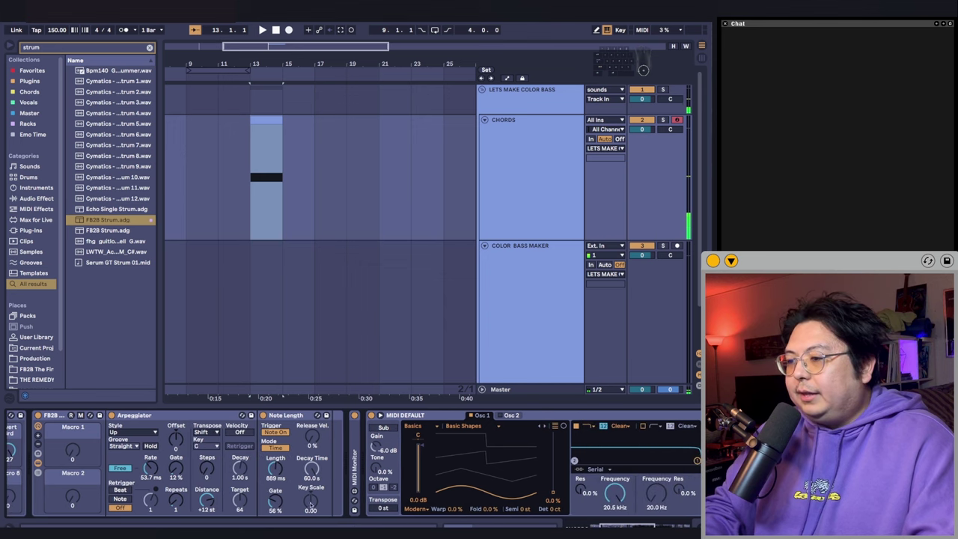
scroll(306, 464, right, 10)
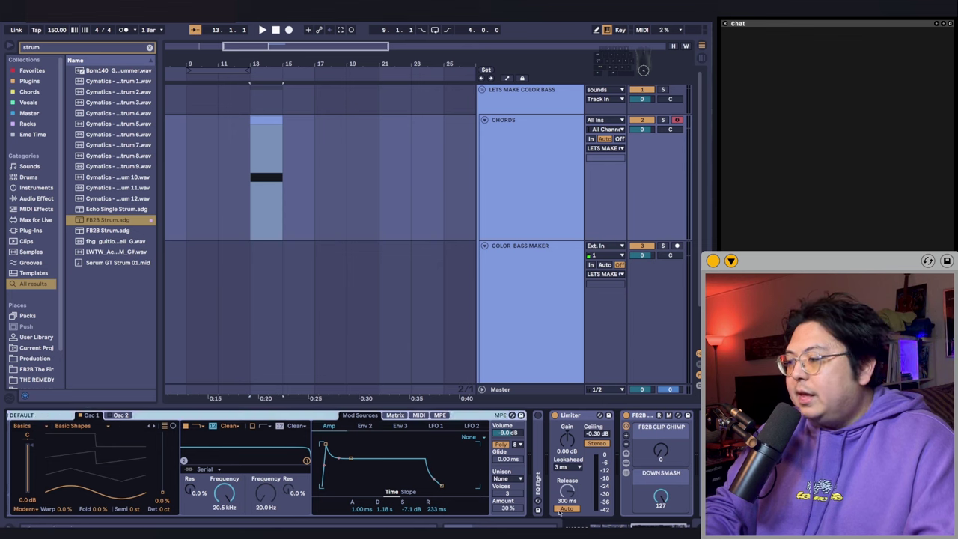
scroll(169, 437, left, 3)
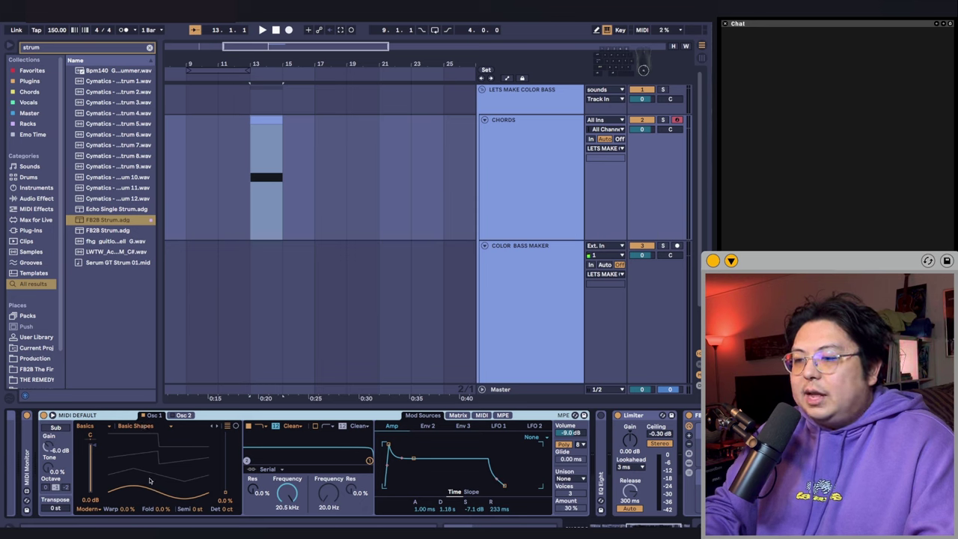
Set oscillator 1's wavetable position to 100% and bring its filter down to 8.71 kHz with 29% resonance.
drag(158, 465, 158, 425)
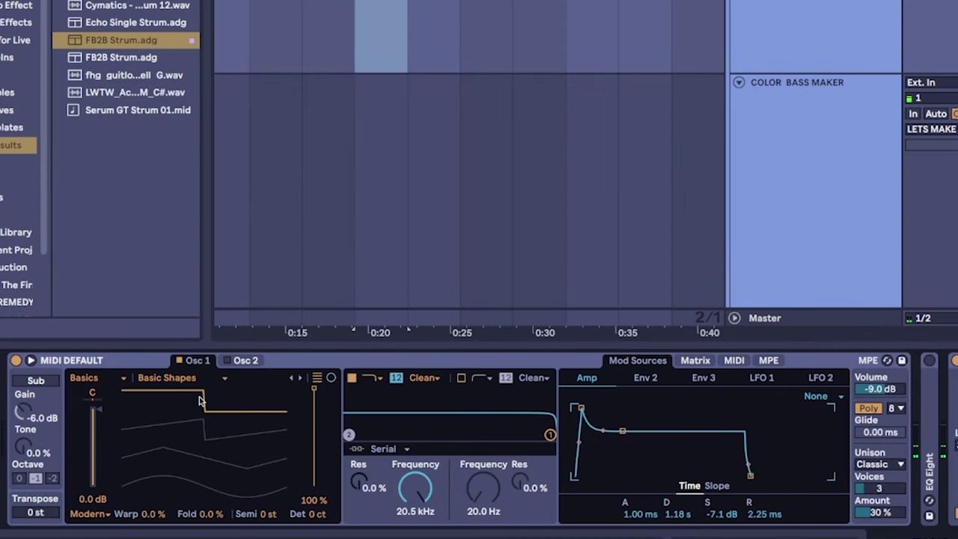
drag(549, 435, 525, 424)
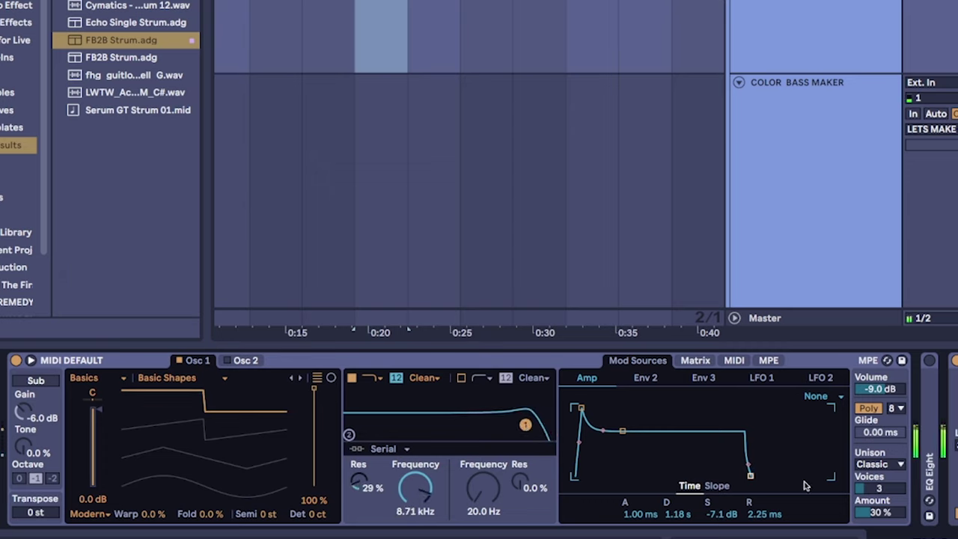
Set the amp envelope's release to 1.50 ms and sustain to -inf dB, shorten the decay, and lower the filter cutoff to 5.77 kHz.
drag(757, 514, 757, 521)
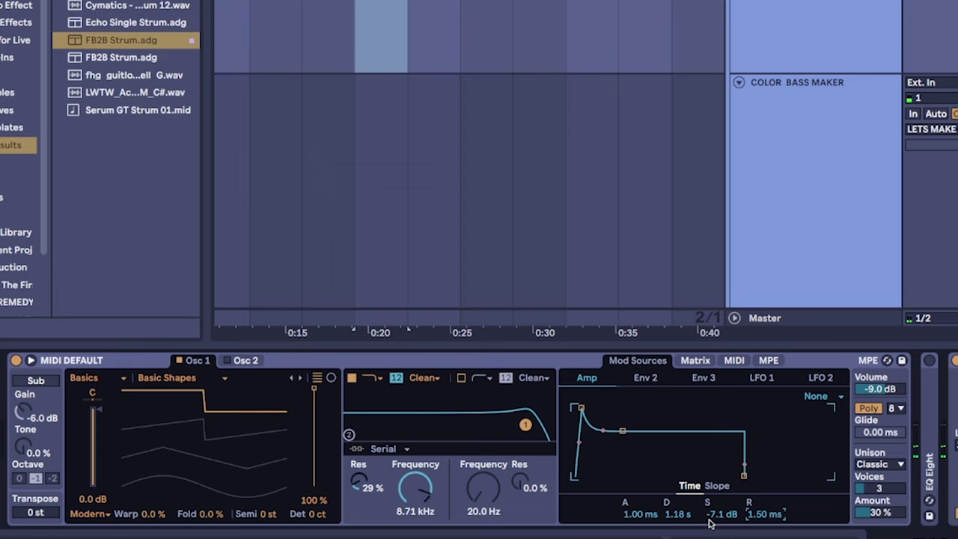
mouse_move(679, 518)
mouse_down()
mouse_move(678, 526)
mouse_move(721, 531)
mouse_move(673, 516)
mouse_move(672, 503)
mouse_move(672, 517)
mouse_up()
drag(524, 425, 512, 424)
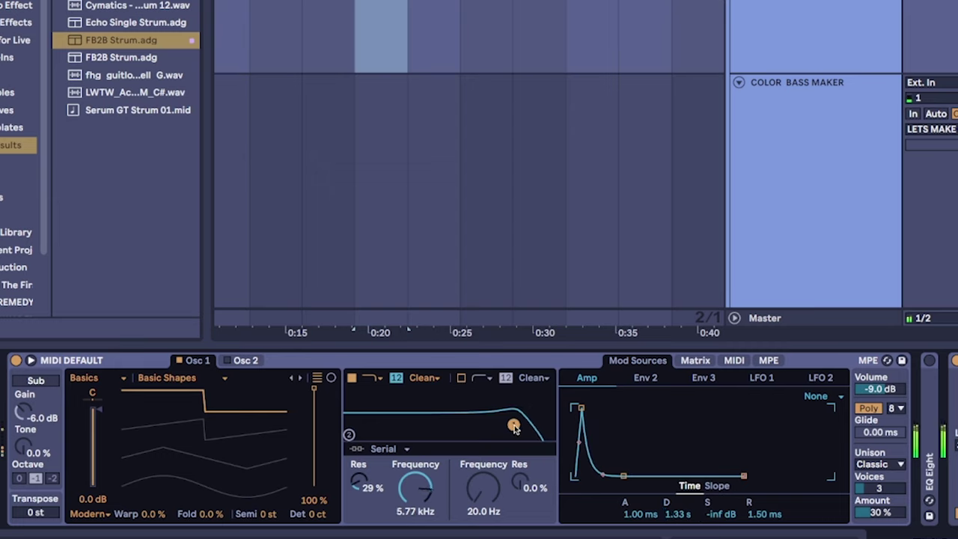
drag(685, 513, 680, 517)
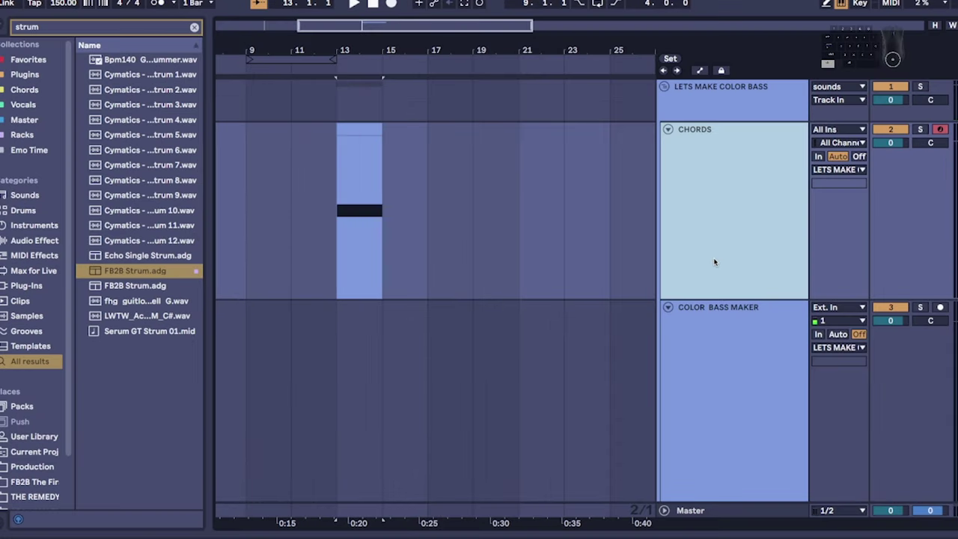
Insert an audio track below CHORDS and rename it RESAMPLE.
key(ctrl+t)
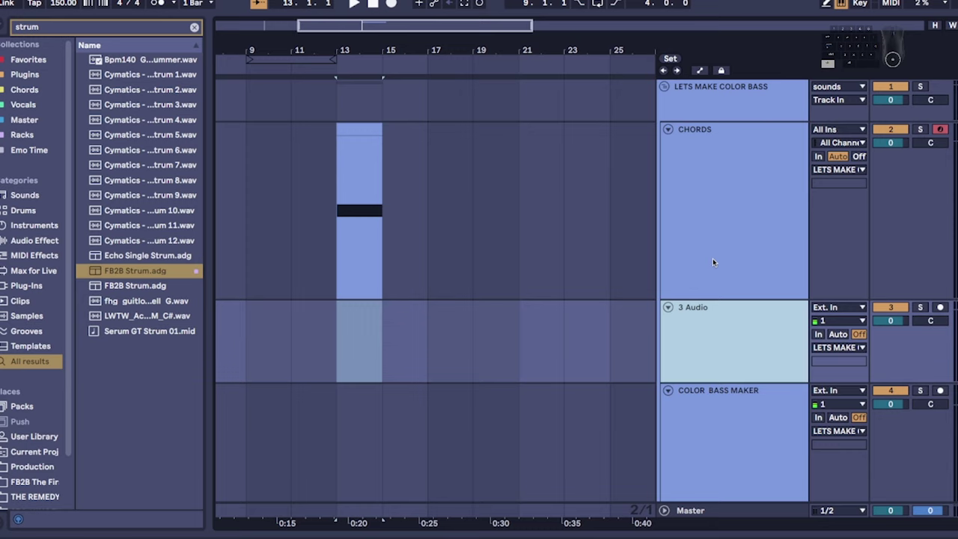
key(ctrl+r)
text(RESAMPLE)
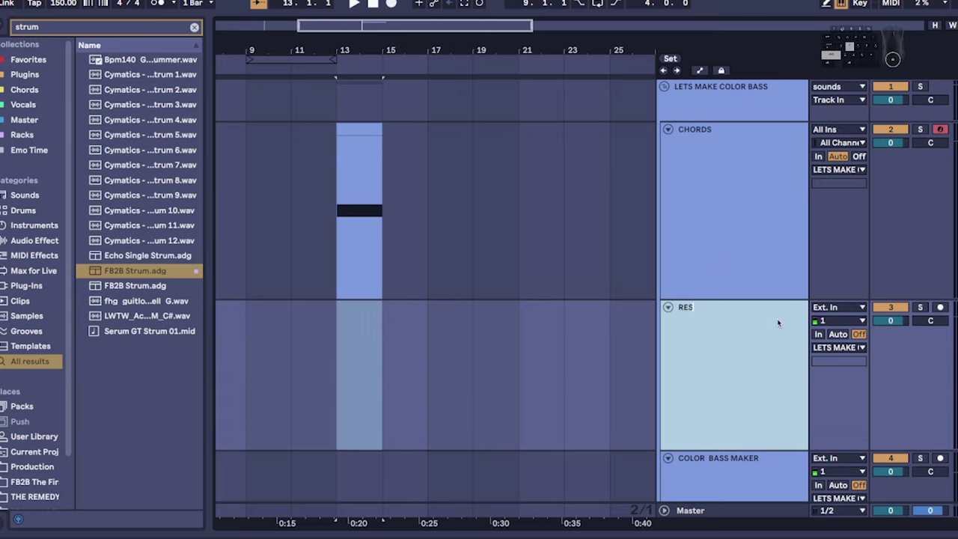
key(Return)
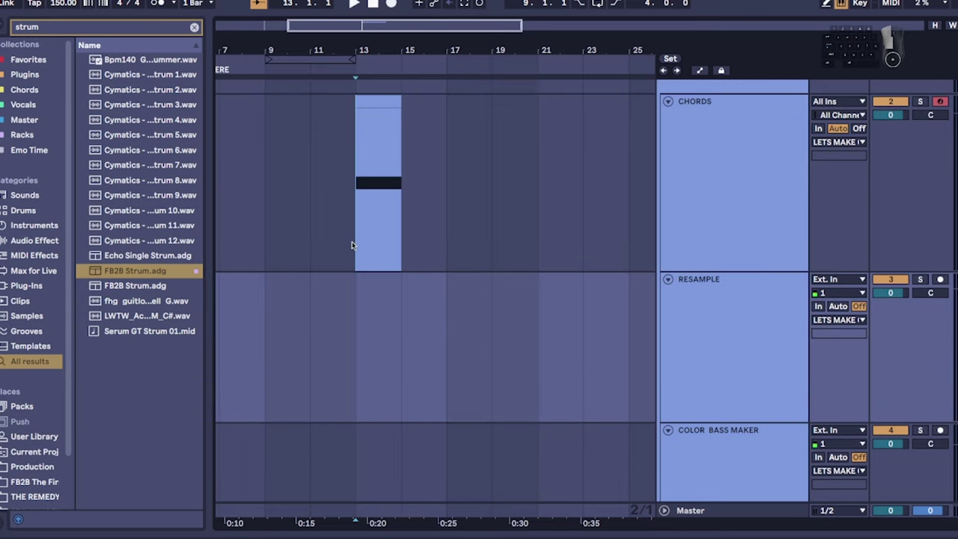
Set the RESAMPLE track's audio input to Resampling.
drag(355, 242, 387, 256)
click(782, 283)
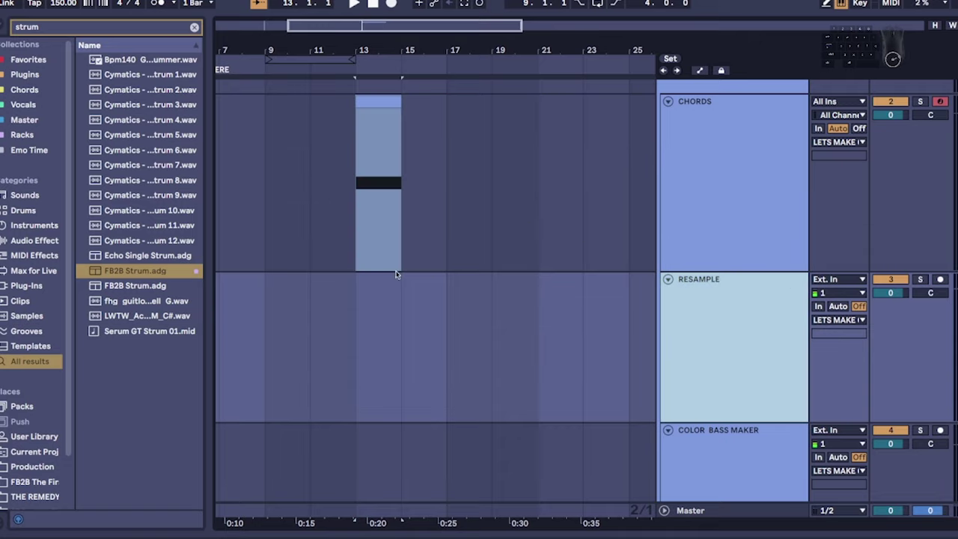
click(721, 453)
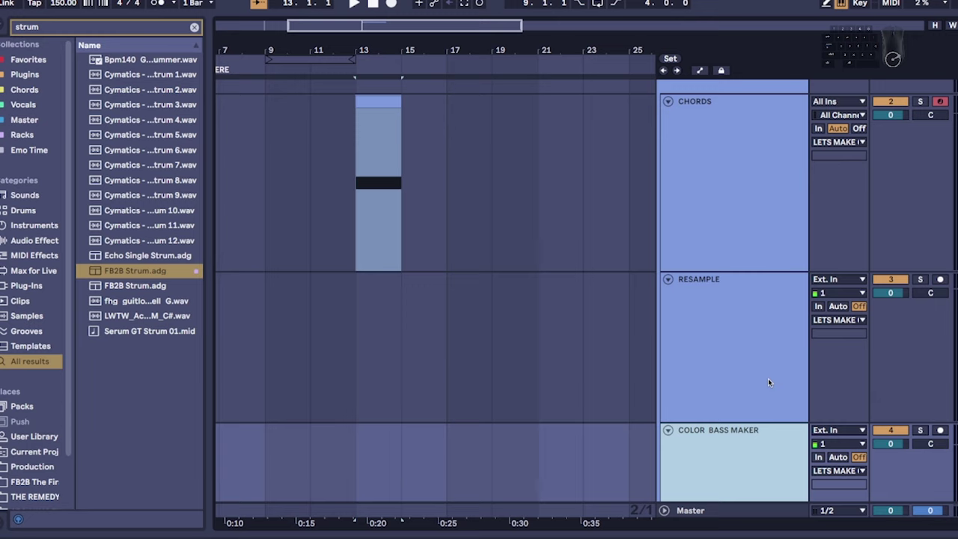
click(764, 353)
click(840, 280)
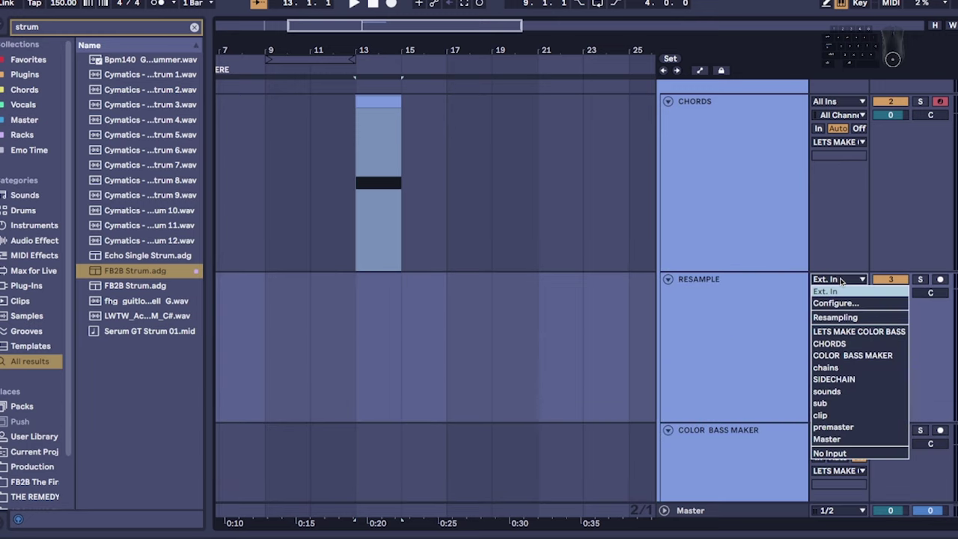
click(835, 317)
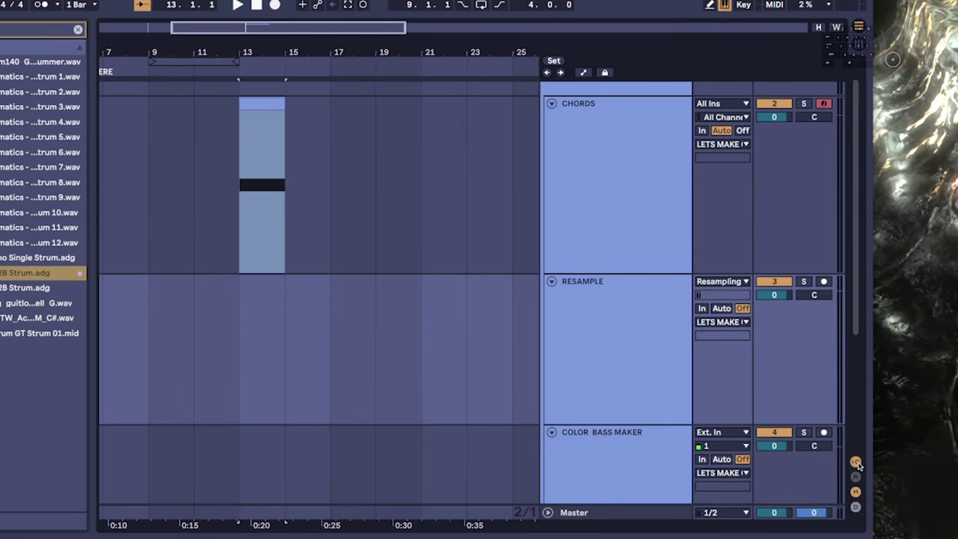
Hide and show the tracks' In/Out section again, and reselect Resampling as the RESAMPLE track's input.
click(855, 461)
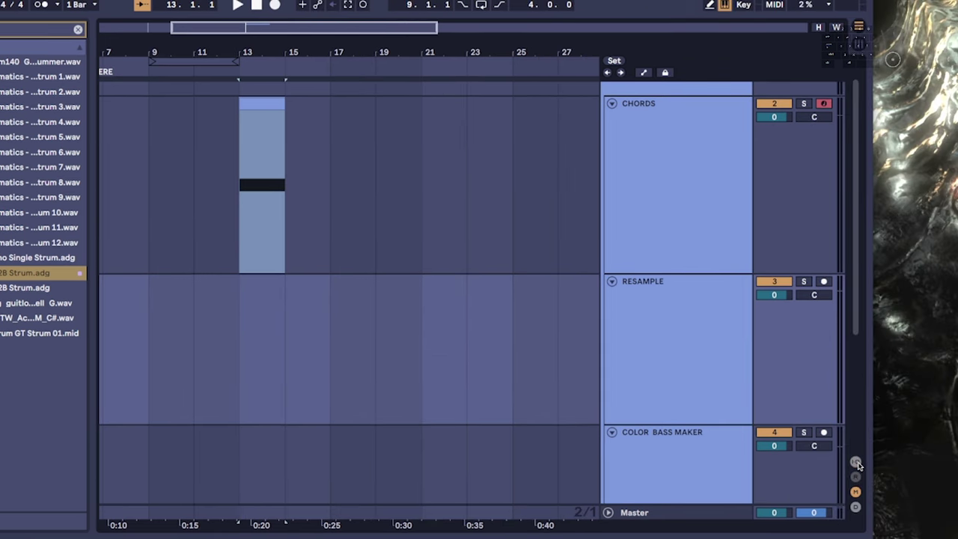
click(855, 461)
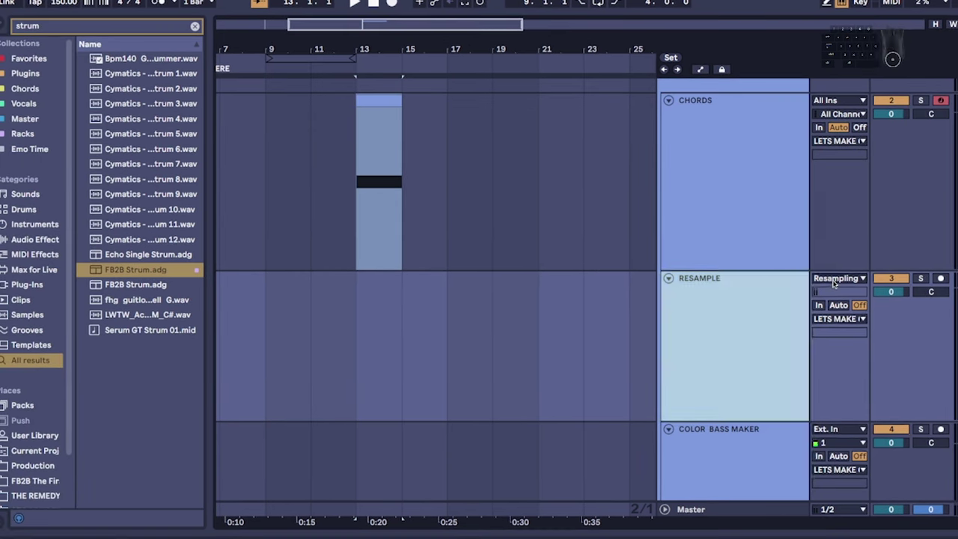
click(719, 281)
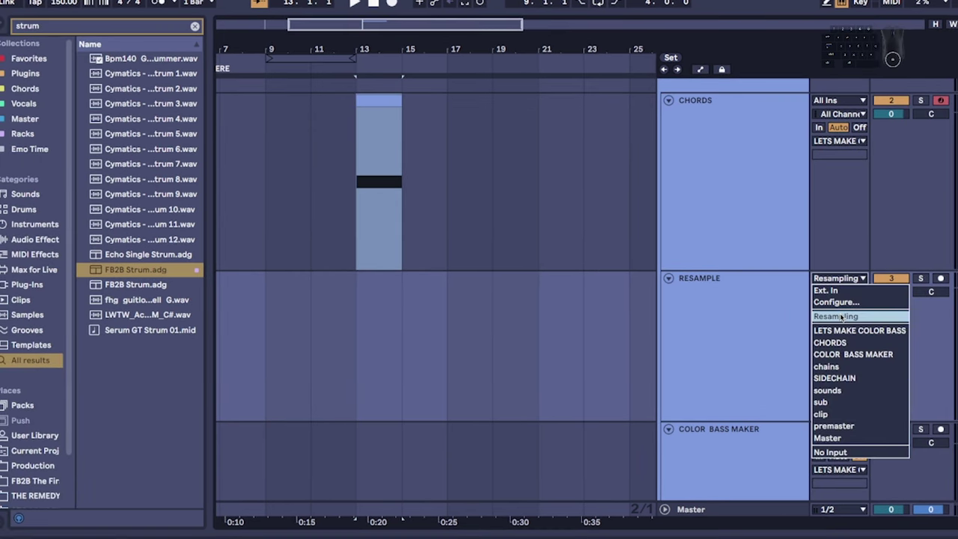
click(841, 317)
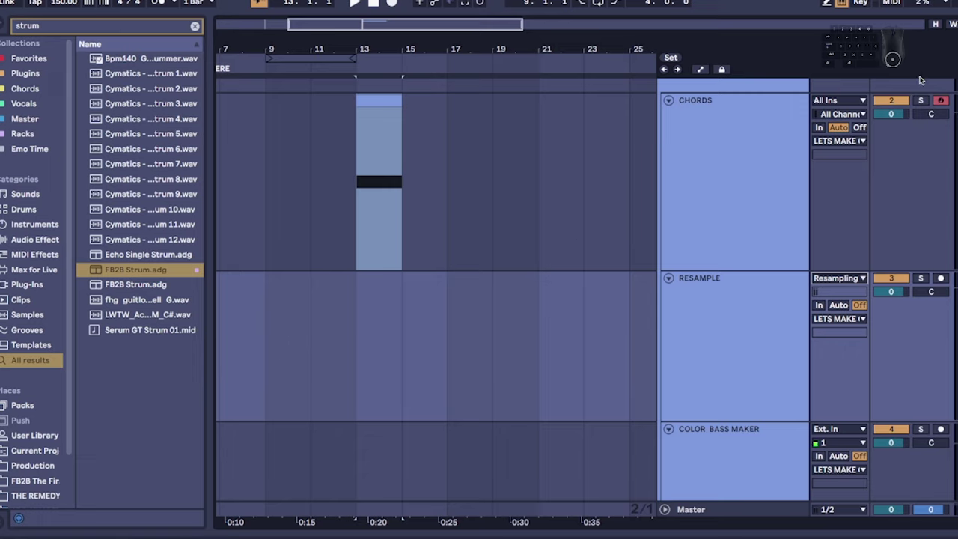
Solo CHORDS, arm the RESAMPLE track and record the strummed chord as audio.
click(920, 101)
click(941, 278)
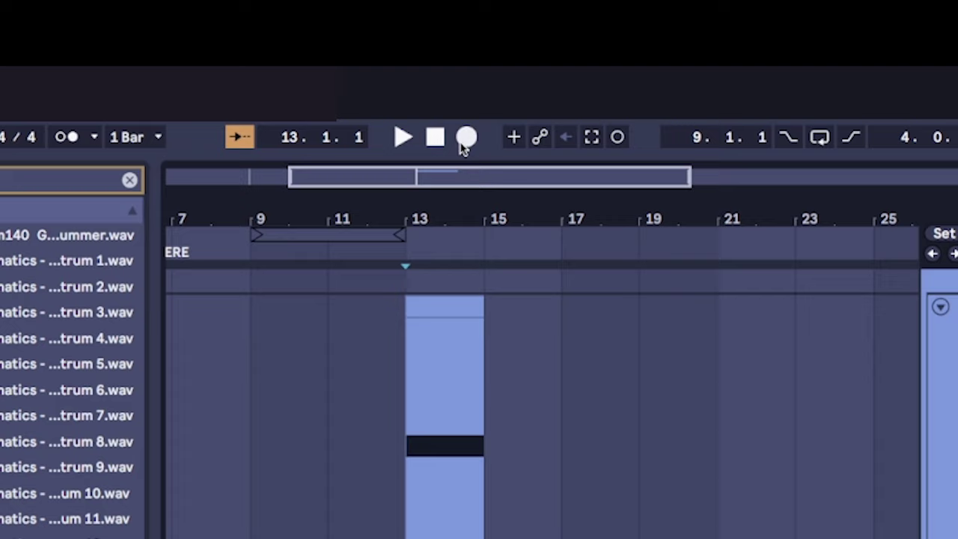
click(466, 138)
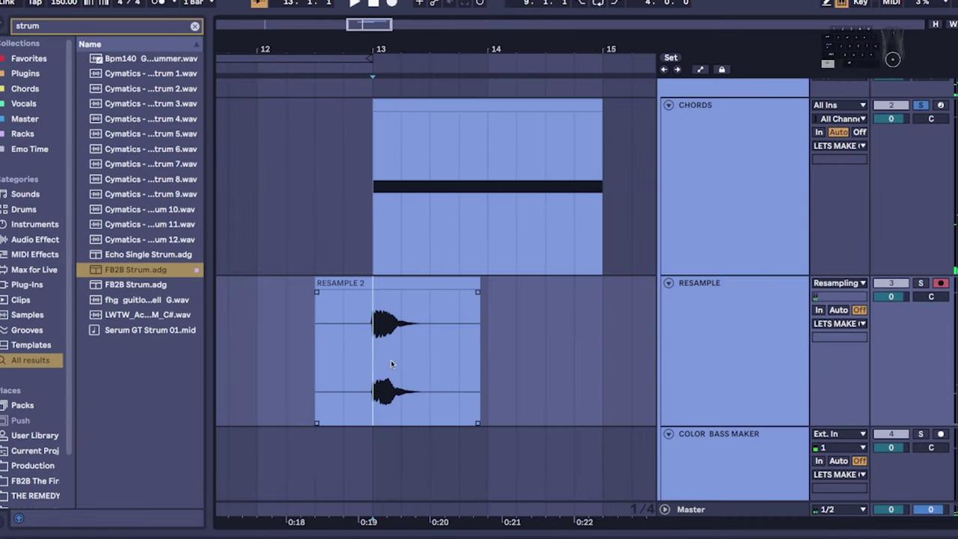
Consolidate the part of the RESAMPLE recording containing the strum, starting at bar 13 and about 600 ms long.
drag(391, 364, 425, 353)
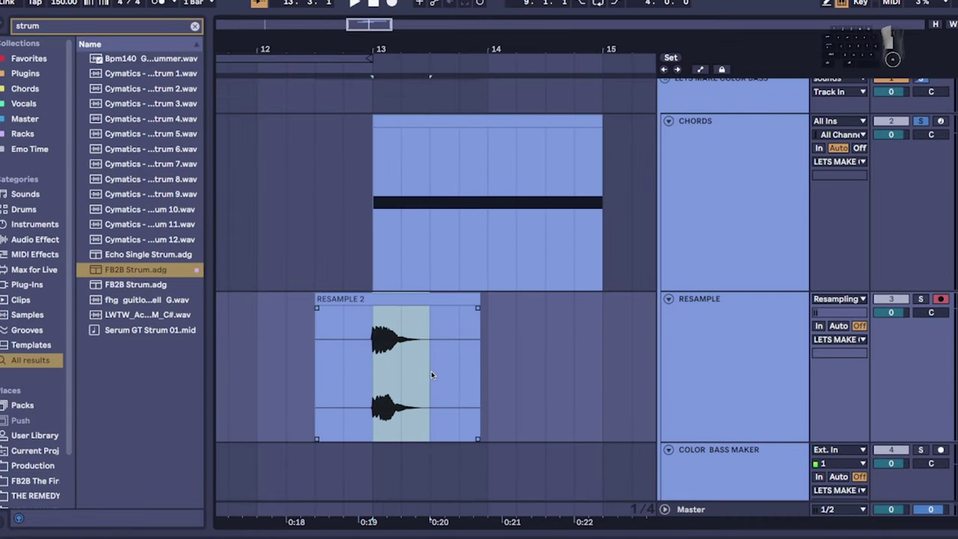
scroll(382, 344, down, 2)
scroll(376, 342, up, 4)
drag(365, 330, 448, 325)
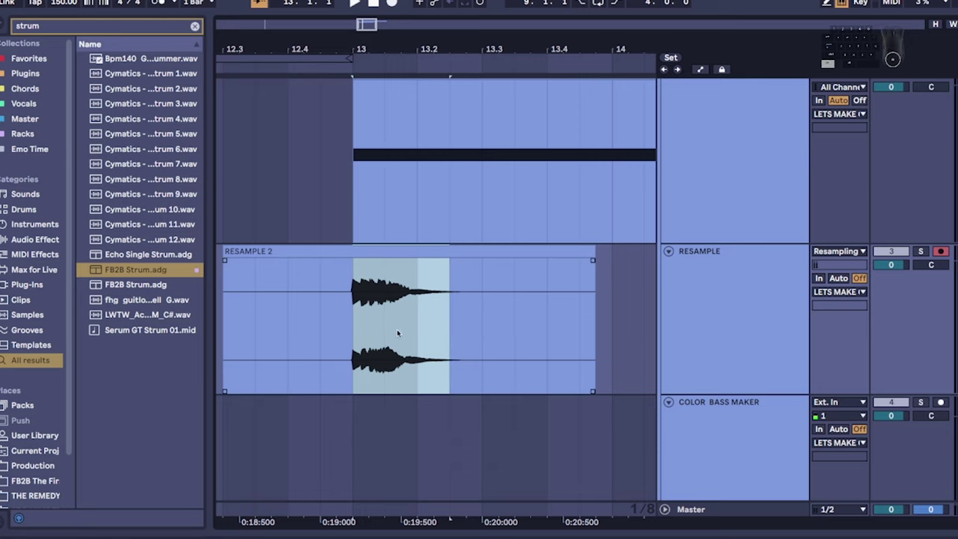
key(ctrl+j)
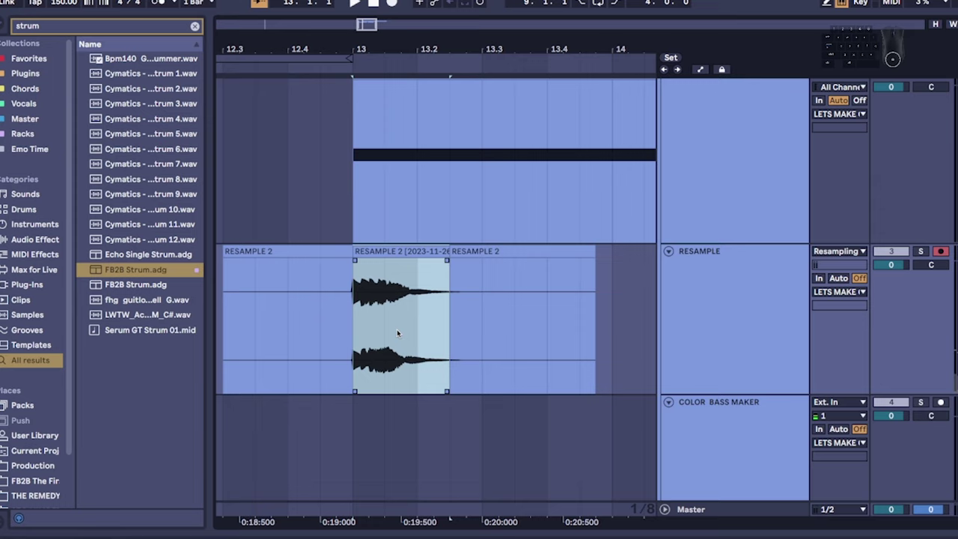
Try deleting the leftover RESAMPLE clips before and after the consolidated strum, and undo both deletions.
click(308, 253)
key(Delete)
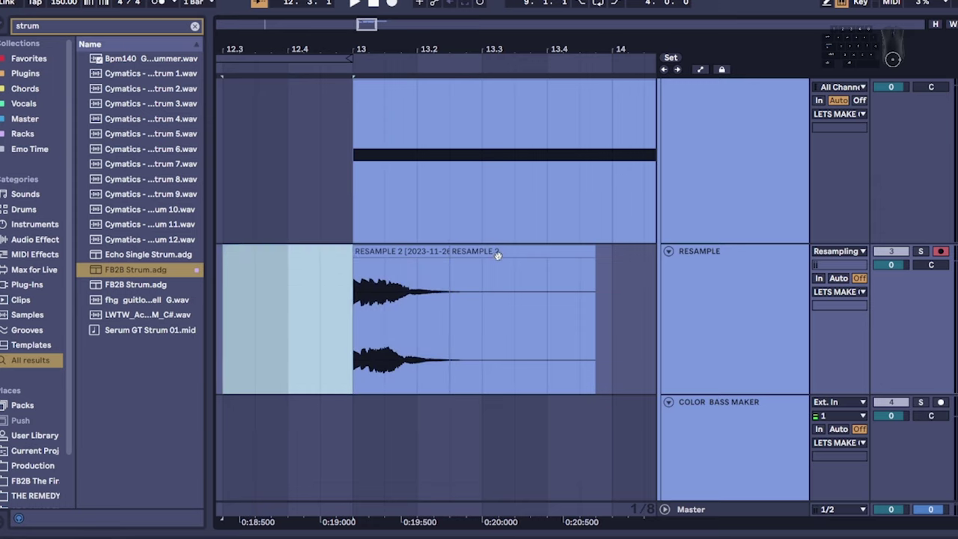
click(498, 254)
key(Delete)
click(364, 248)
key(ctrl+z)
key(ctrl+z)
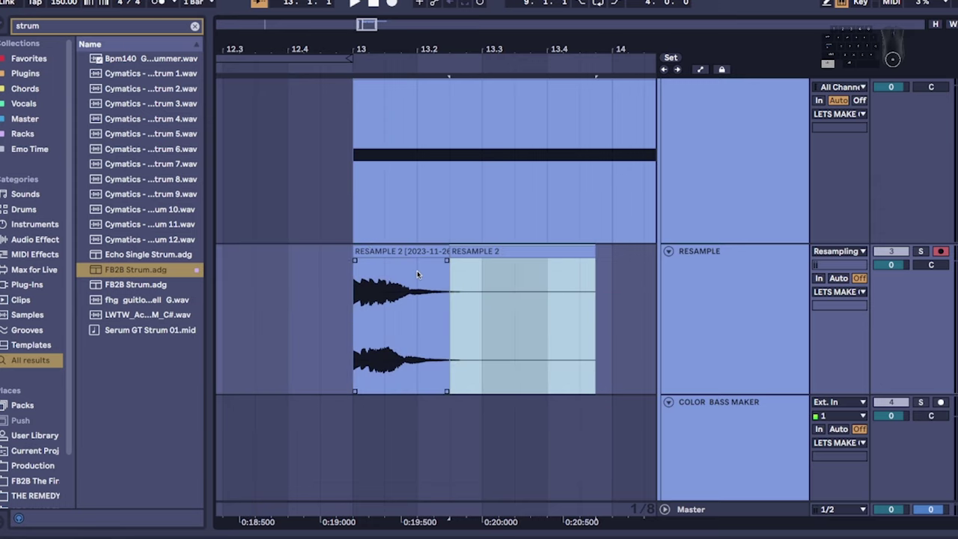
drag(260, 201, 289, 411)
click(289, 413)
click(261, 270)
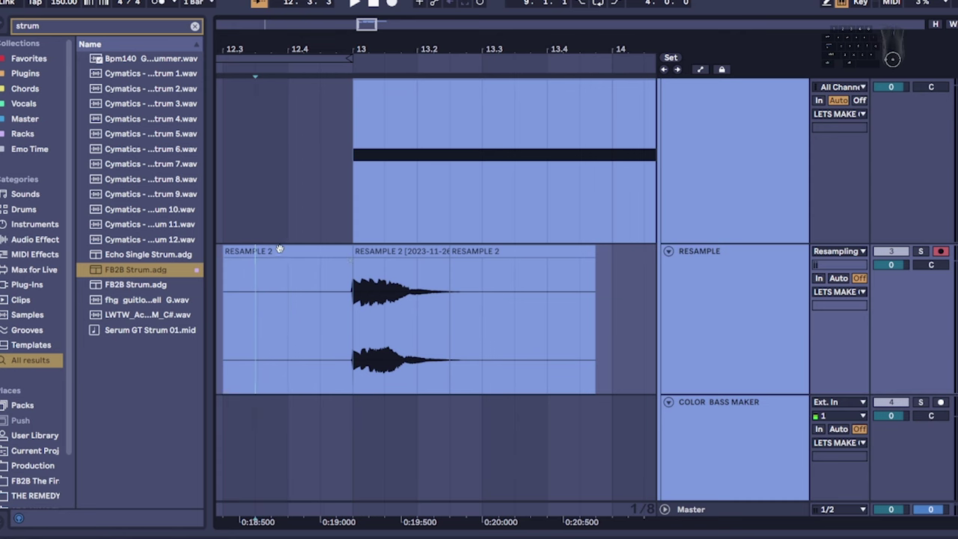
click(277, 249)
click(526, 256)
click(250, 249)
click(491, 253)
click(280, 249)
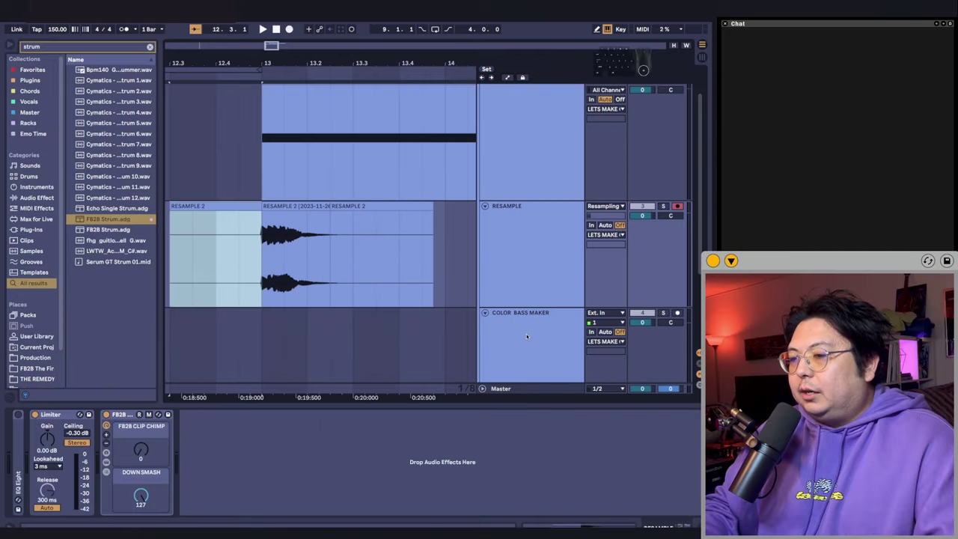
click(728, 437)
click(449, 444)
Search for "hybrid" and add Hybrid Reverb to the COLOR BASS MAKER track between EQ Eight and Limiter.
scroll(449, 445, down, 2)
click(512, 286)
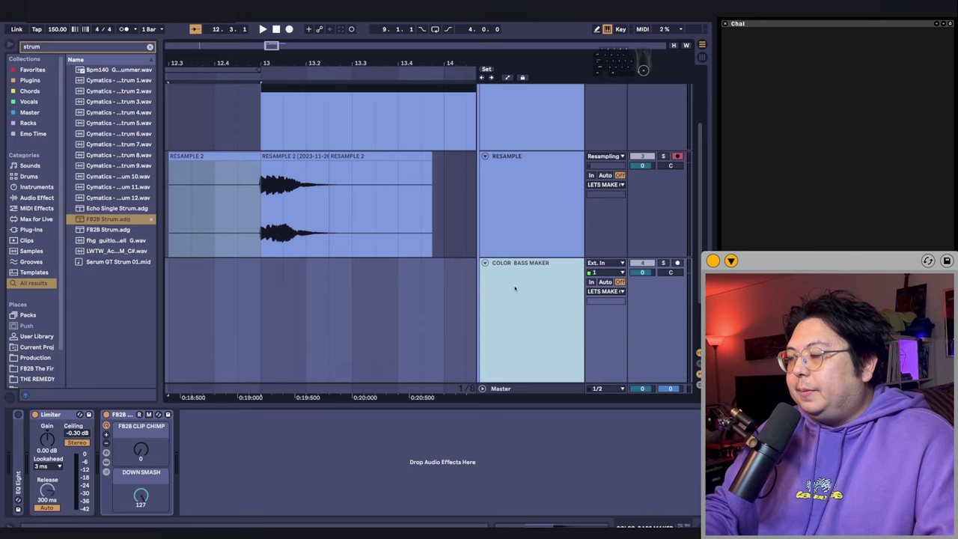
click(80, 47)
text(hybrid)
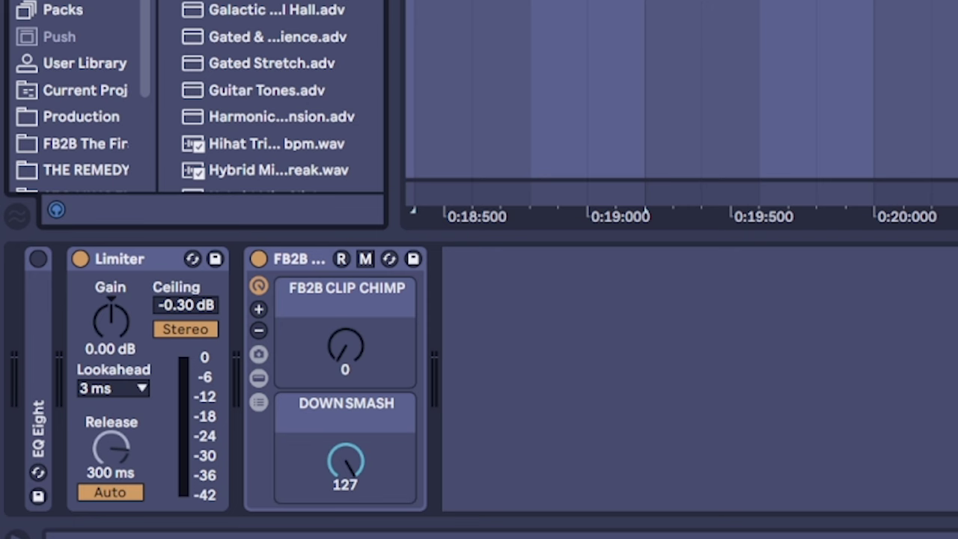
drag(314, 135, 80, 338)
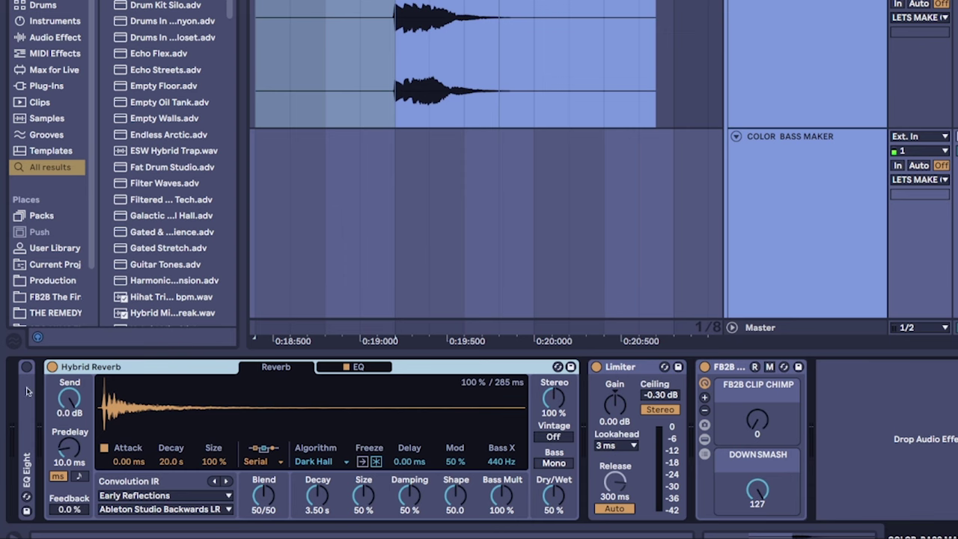
Set Hybrid Reverb's routing to Convolution and load the consolidated strum clip as its impulse response.
click(258, 461)
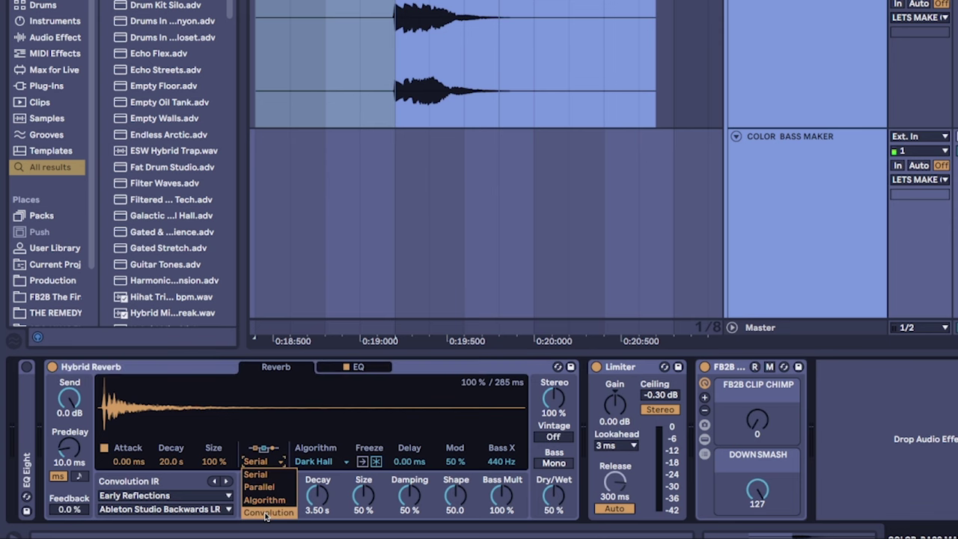
click(265, 513)
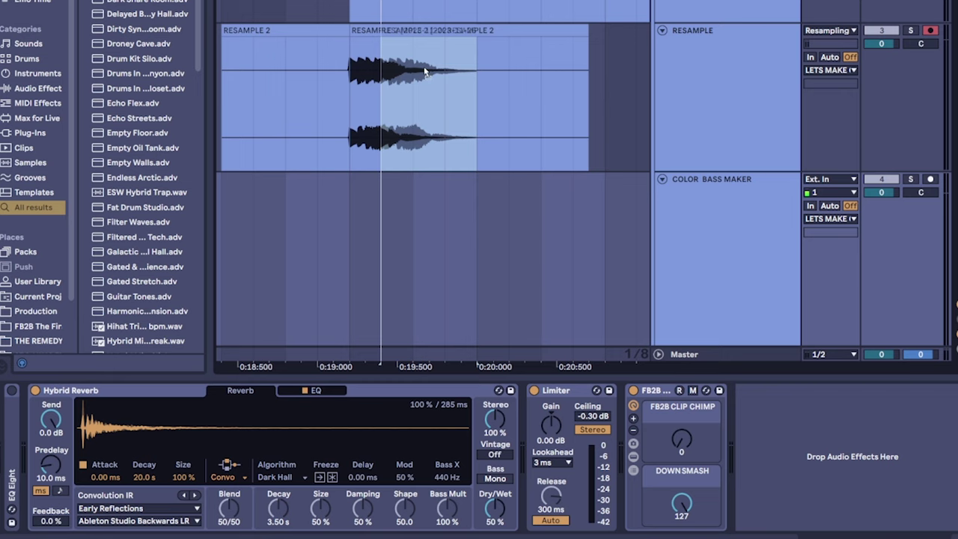
drag(198, 429, 200, 430)
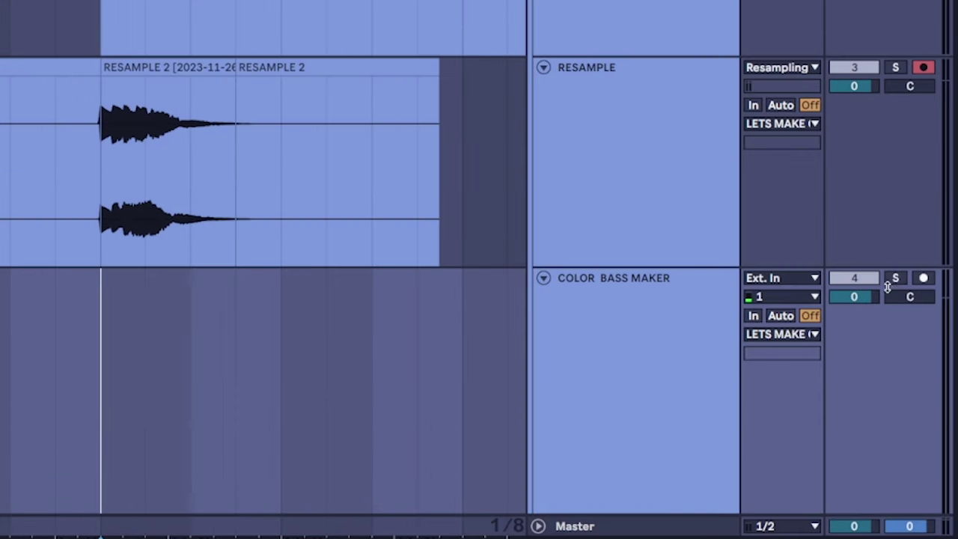
Solo the COLOR BASS MAKER track and select an empty time range on it starting at bar 13.
click(910, 179)
scroll(383, 240, down, 3)
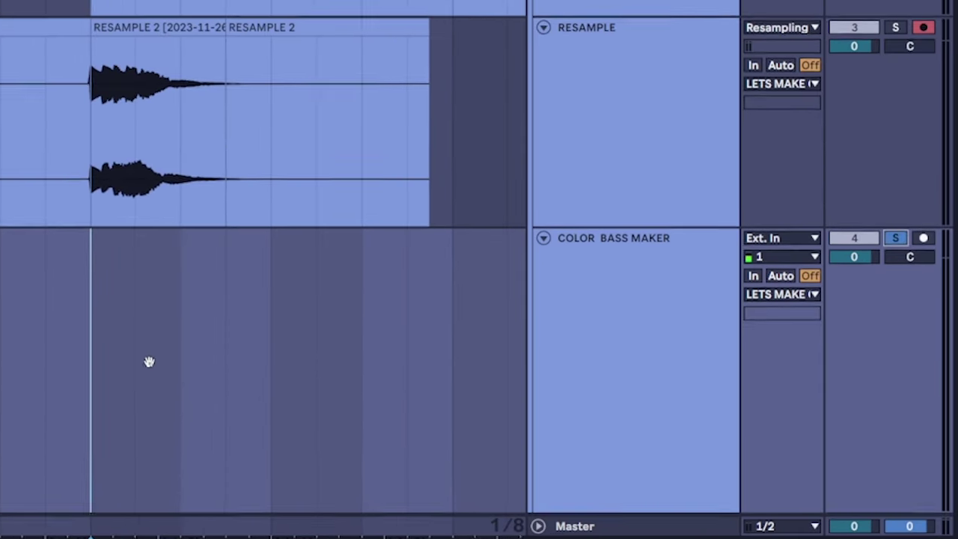
drag(53, 300, 405, 305)
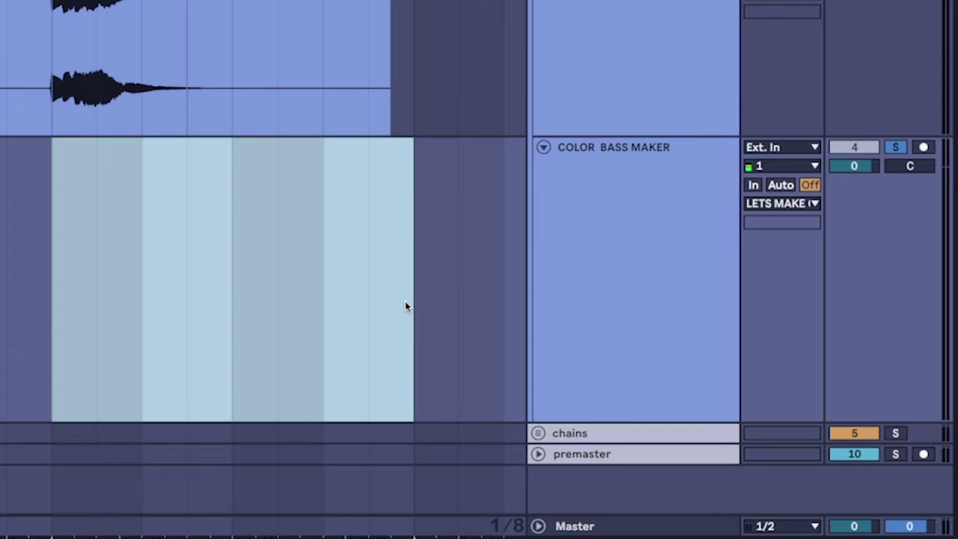
drag(53, 294, 279, 291)
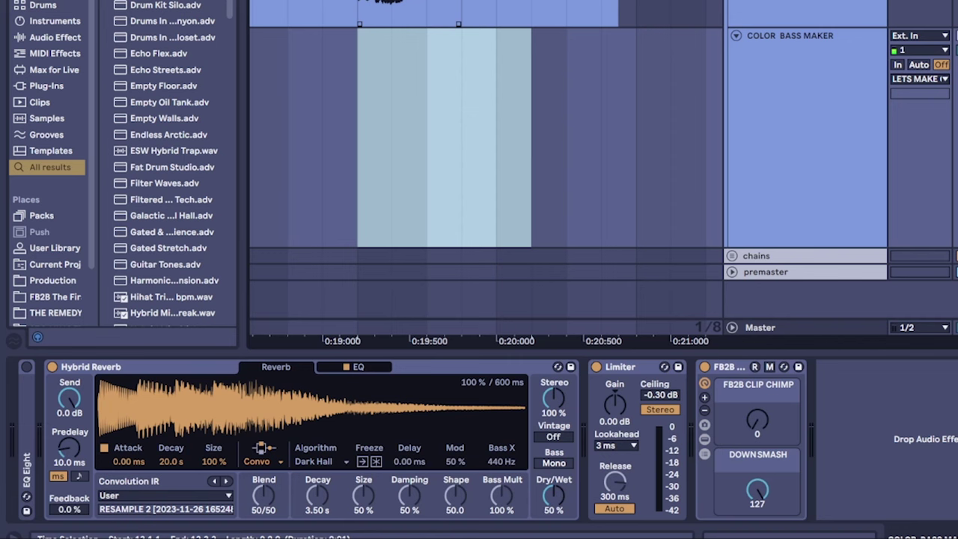
Place the PHS1_fx sample on the COLOR BASS MAKER track and play it through the Hybrid Reverb.
drag(484, 2, 522, 152)
click(501, 130)
key(space)
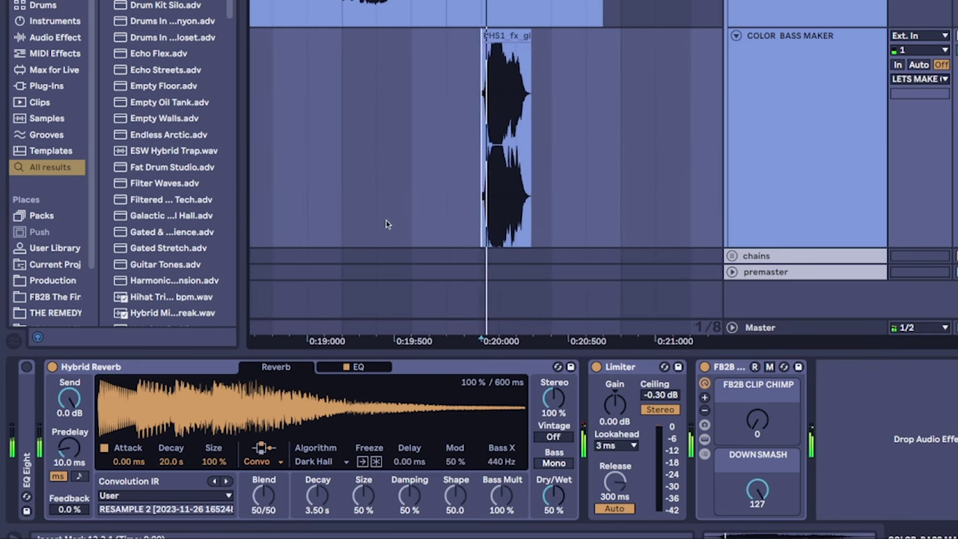
Set the Limiter's gain to -4.30 dB on COLOR BASS MAKER while playing the PHS1_fx sample.
click(430, 185)
key(space)
scroll(391, 194, left, 4)
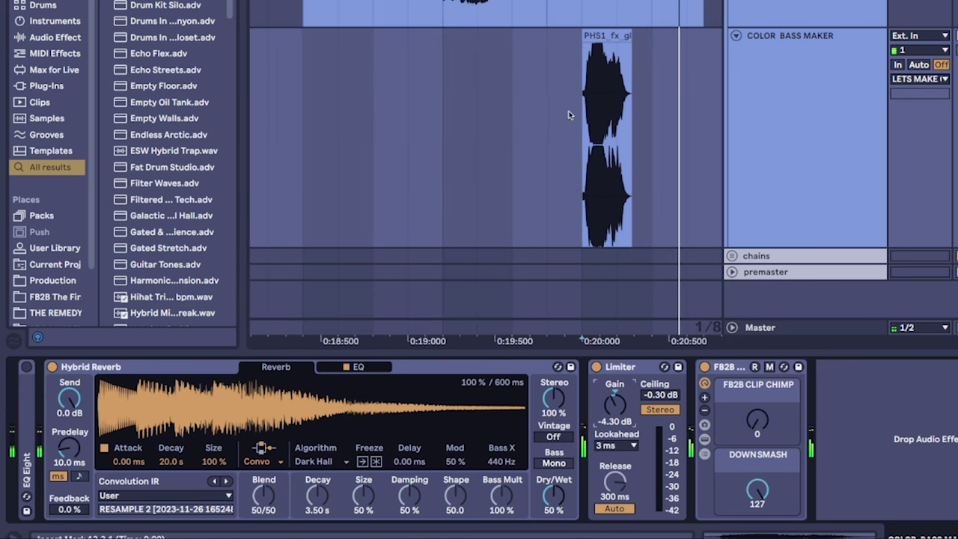
Play the PHS1_fx clip with Hybrid Reverb bypassed and again with it active to compare the sound.
click(589, 37)
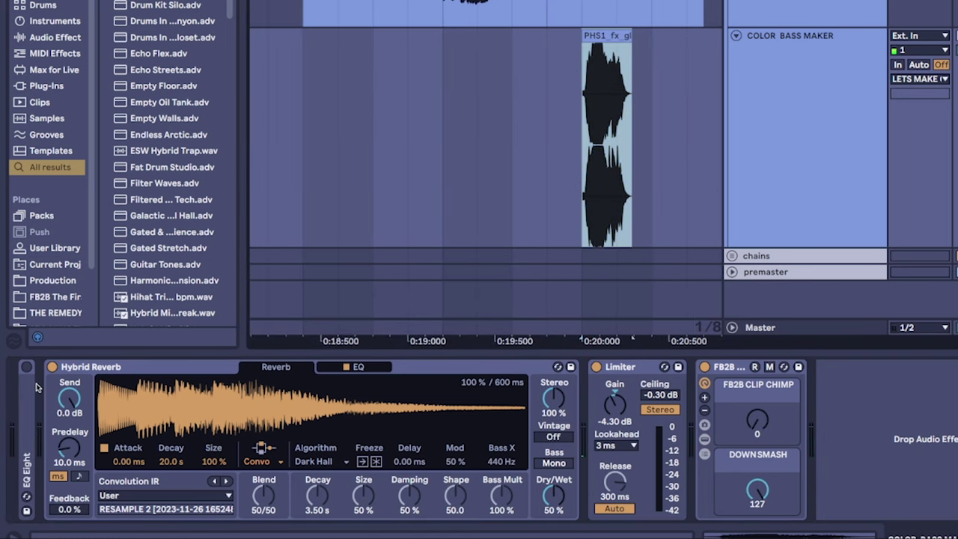
click(52, 367)
click(583, 149)
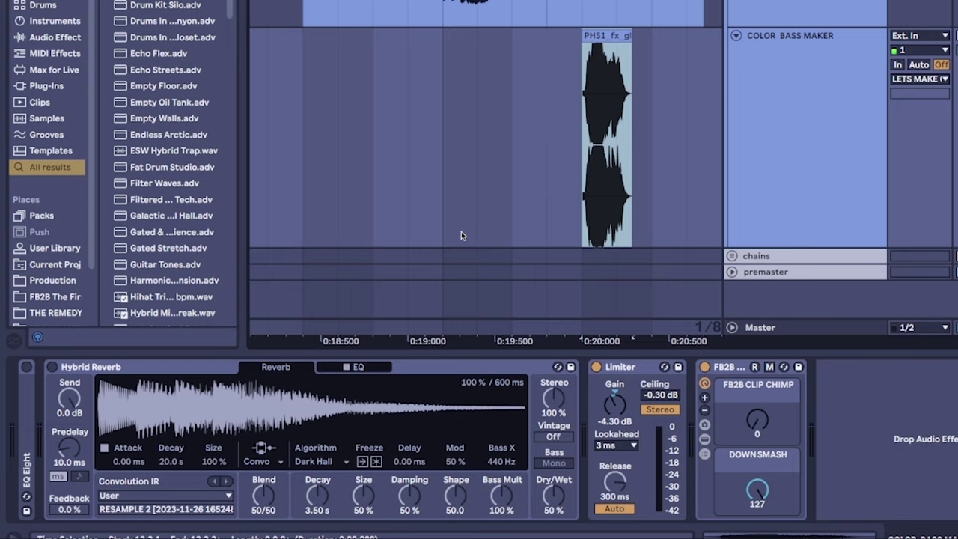
key(space)
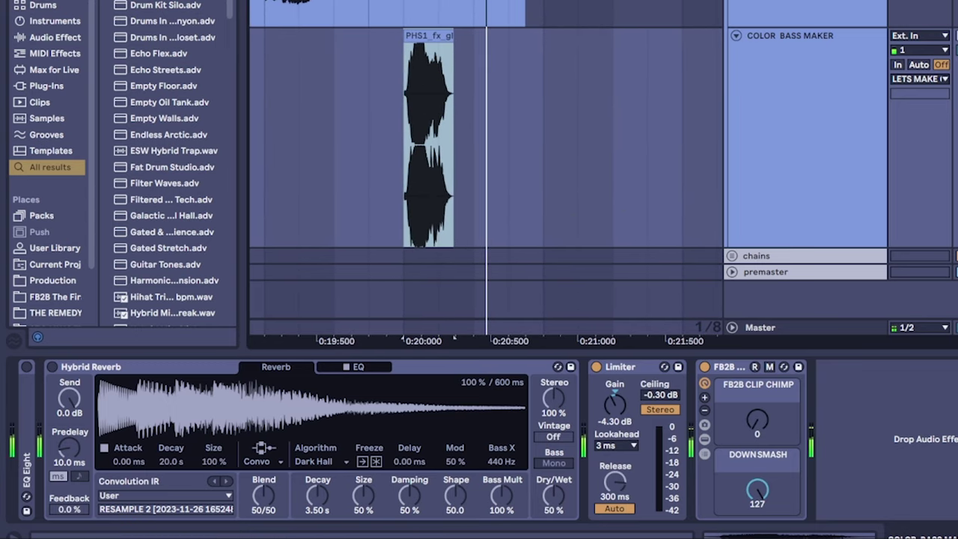
key(space)
key(ctrl+z)
click(398, 158)
key(space)
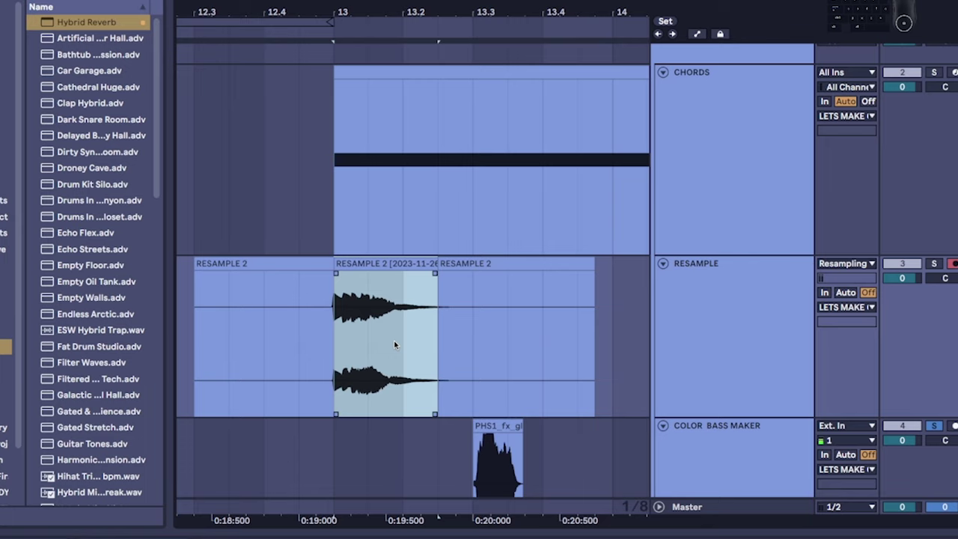
Open the MIDI clip on the CHORDS track and audition its E3 root note on the piano roll keys.
click(298, 350)
click(358, 352)
double_click(362, 70)
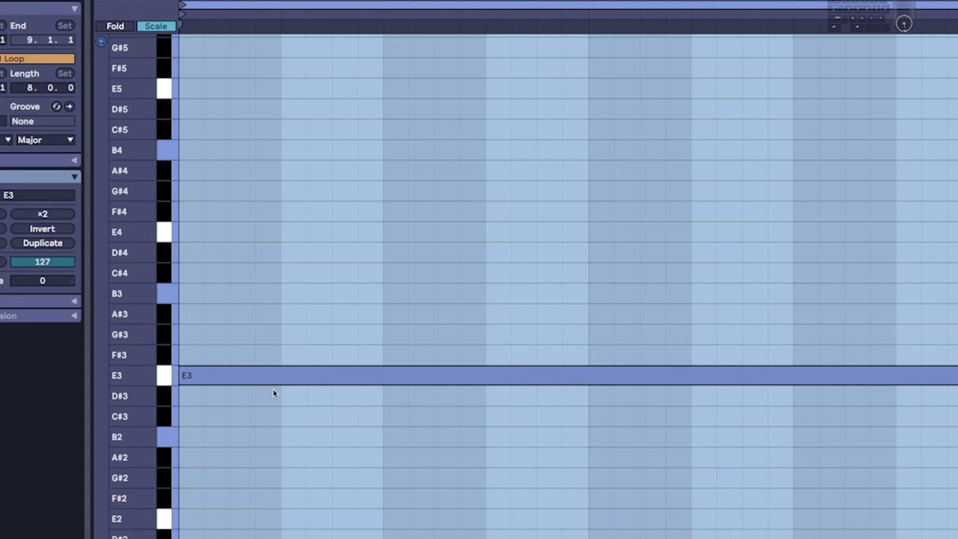
click(162, 377)
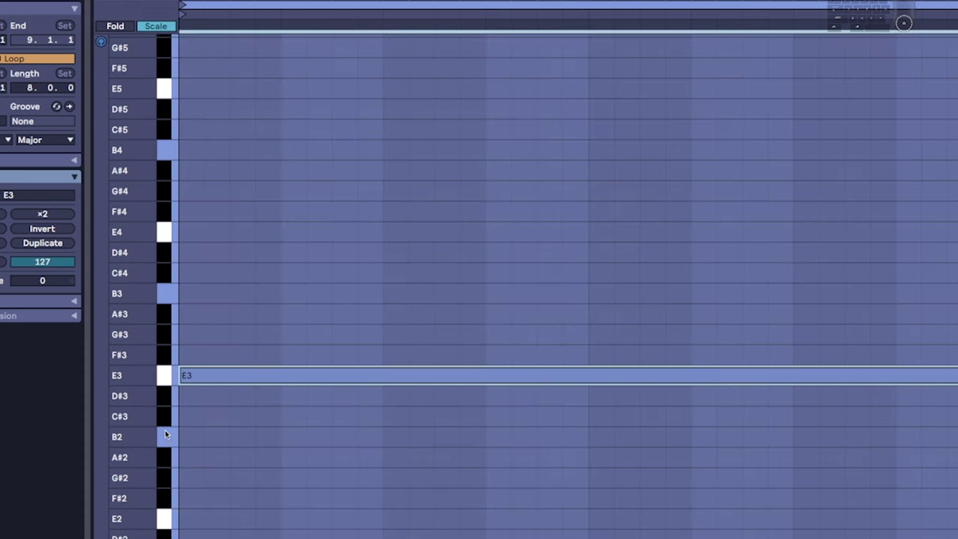
click(164, 375)
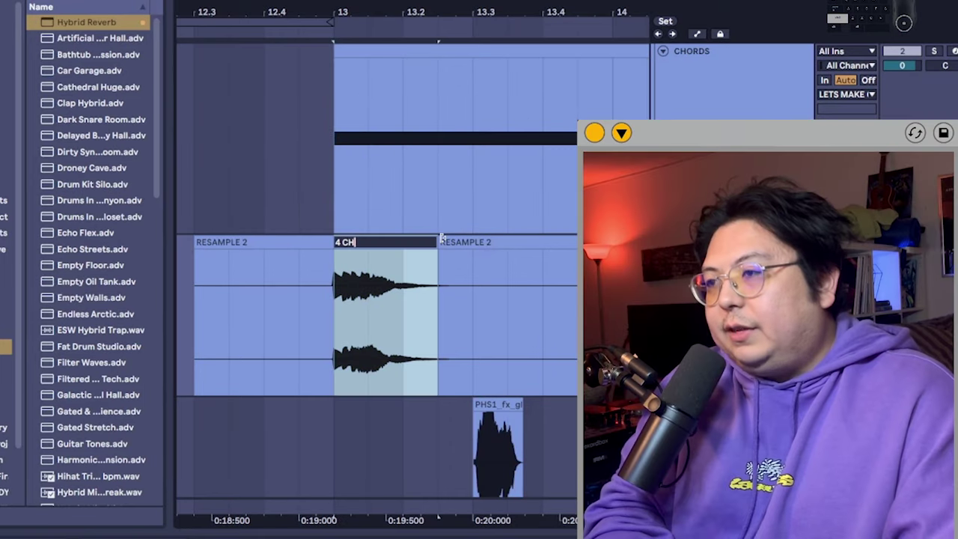
Rename the consolidated strum clip at bar 13 on the RESAMPLE track to 4 CHORD SQ PLUCK.
text(ORD SQ PLUCK)
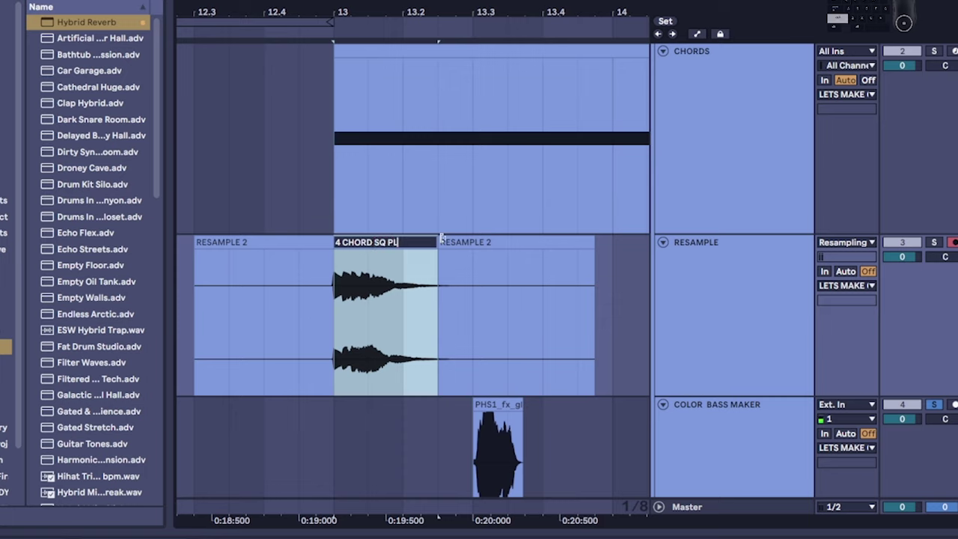
key(Return)
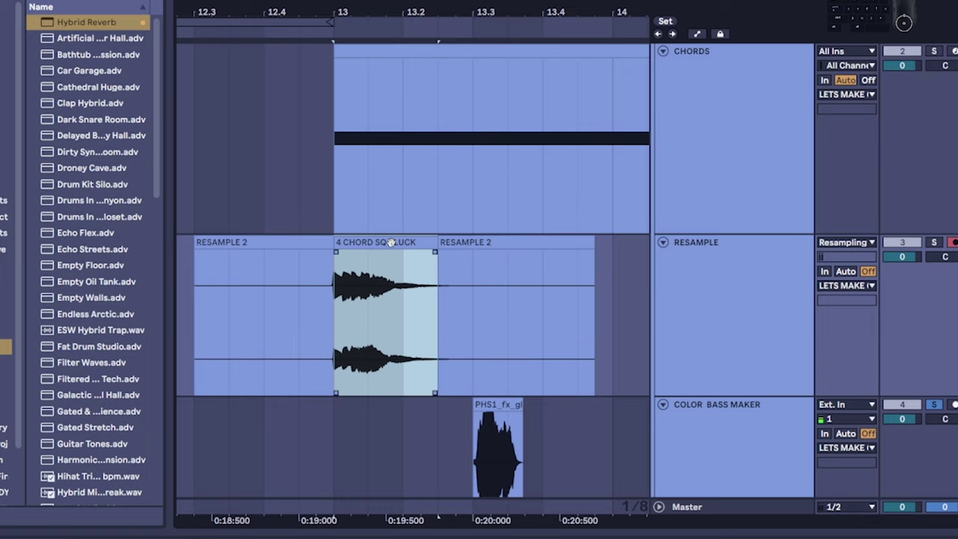
Hide the browser to widen the arrangement around the chord and resample clips at bar 13.
scroll(394, 194, up, 2)
click(444, 129)
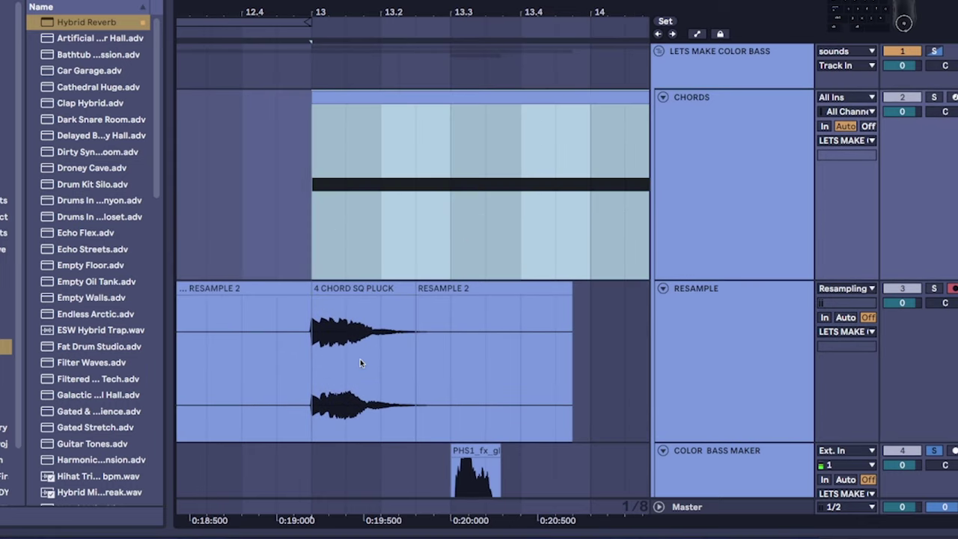
click(100, 414)
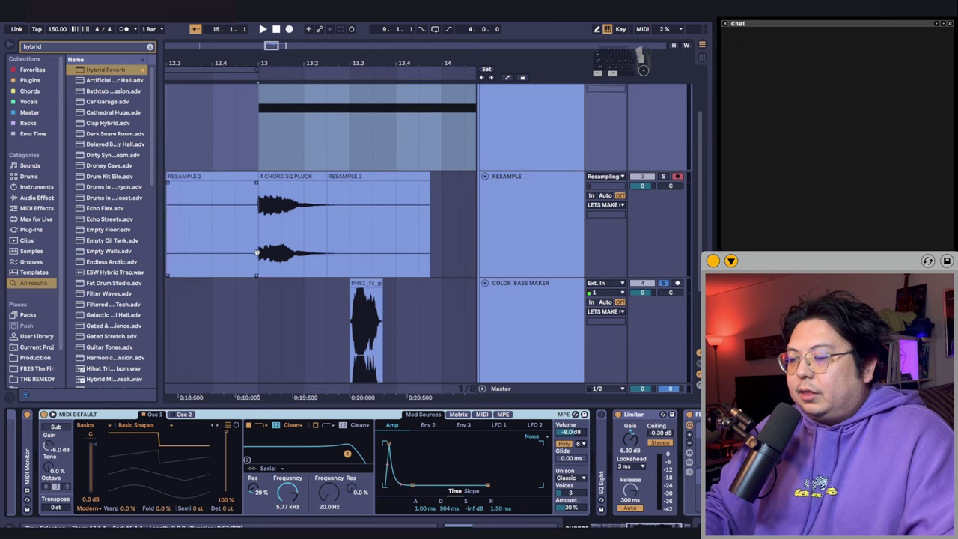
scroll(254, 258, up, 1)
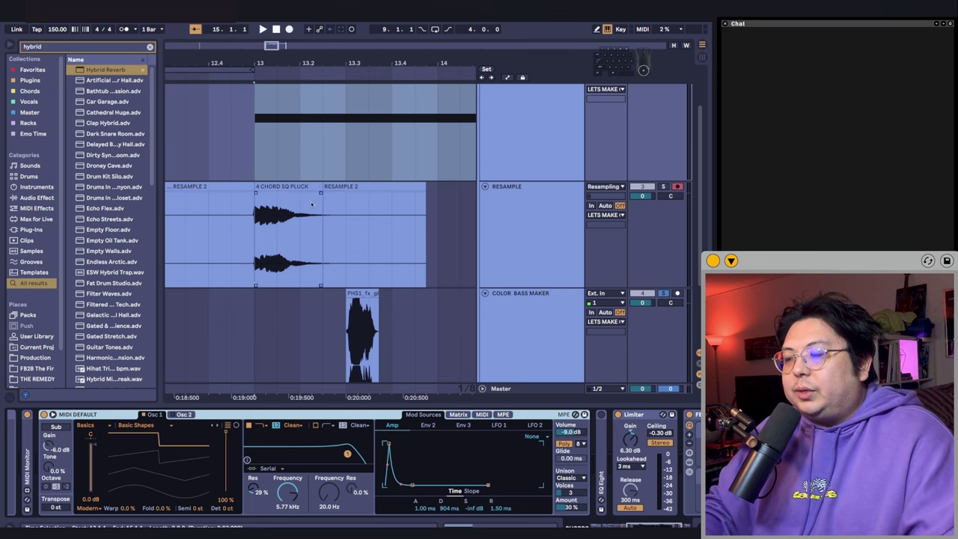
scroll(254, 262, down, 2)
click(13, 43)
scroll(240, 270, left, 3)
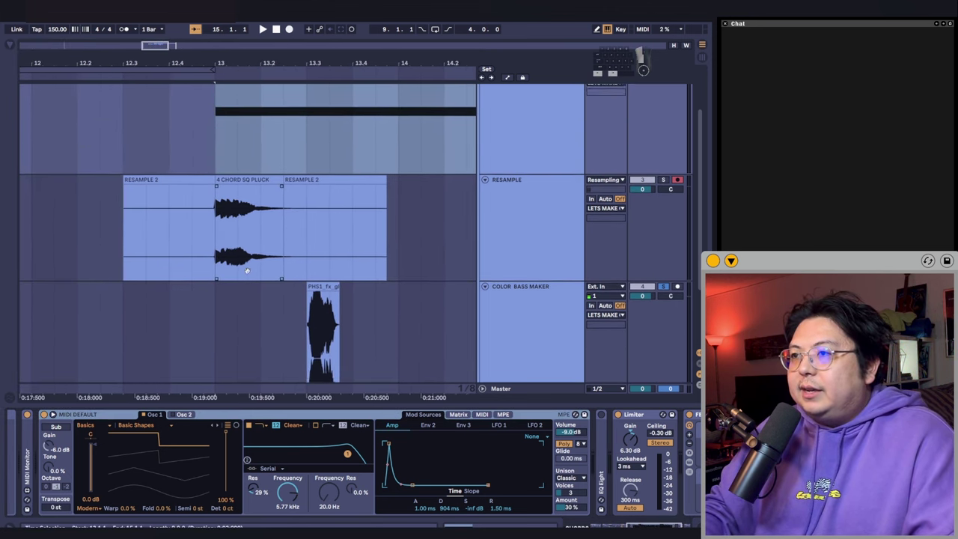
scroll(236, 217, up, 2)
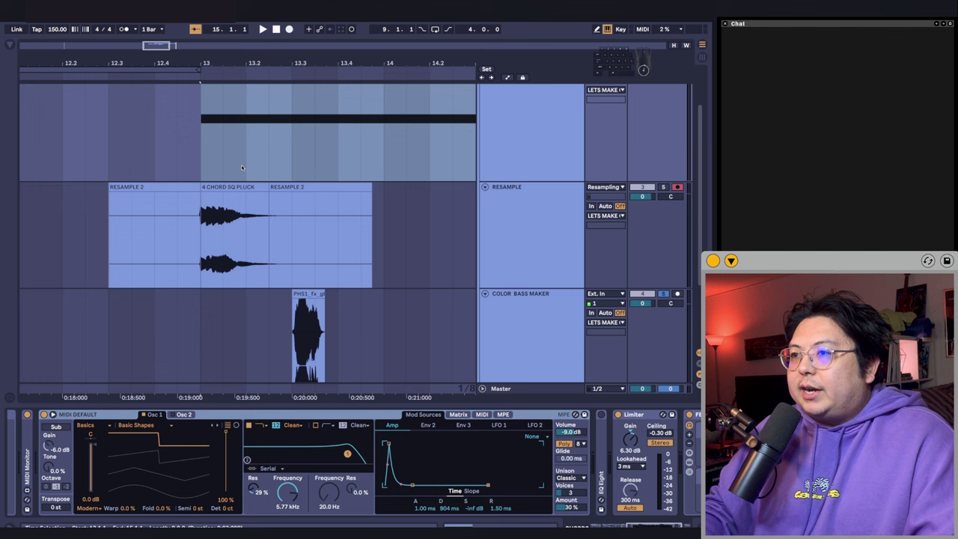
scroll(232, 204, up, 2)
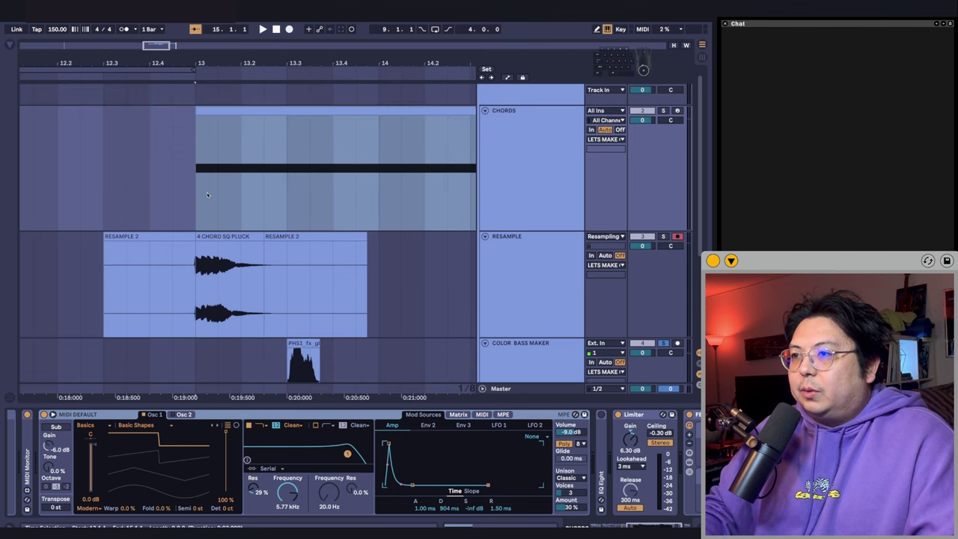
Play the PHS1_fx clip on COLOR BASS MAKER from 13.3 through Hybrid Reverb.
drag(207, 194, 272, 201)
drag(281, 382, 254, 244)
click(254, 244)
key(space)
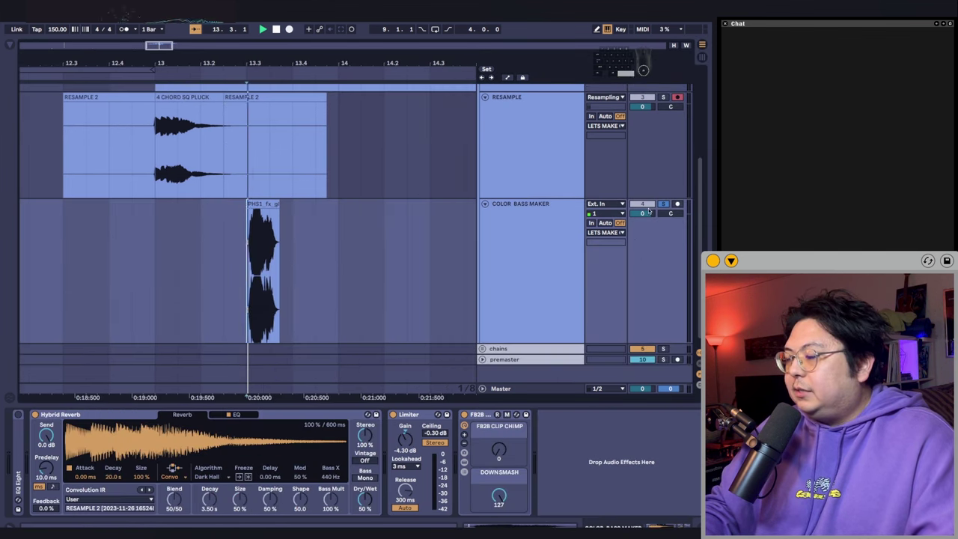
key(space)
key(space)
key(space)
drag(129, 247, 192, 253)
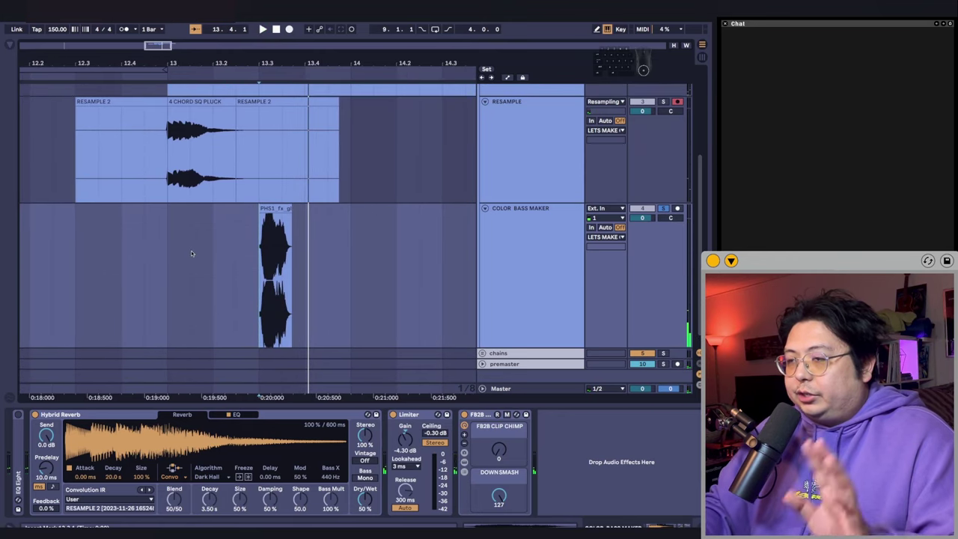
key(space)
Review the CHORDS clip and the 4 CHORD SQ PLUCK clip, and replay the PHS1_fx sample for comparison.
scroll(190, 239, up, 5)
click(197, 215)
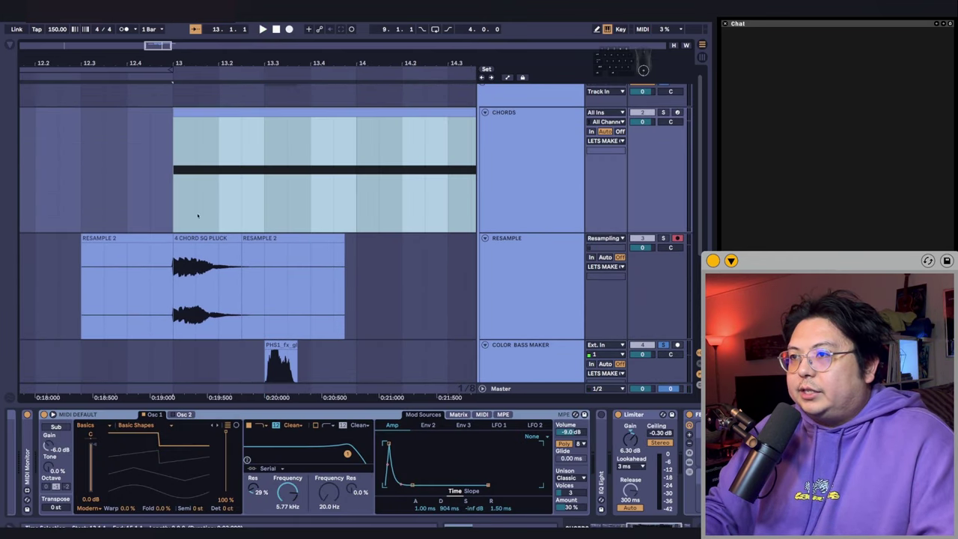
click(206, 288)
scroll(213, 214, down, 4)
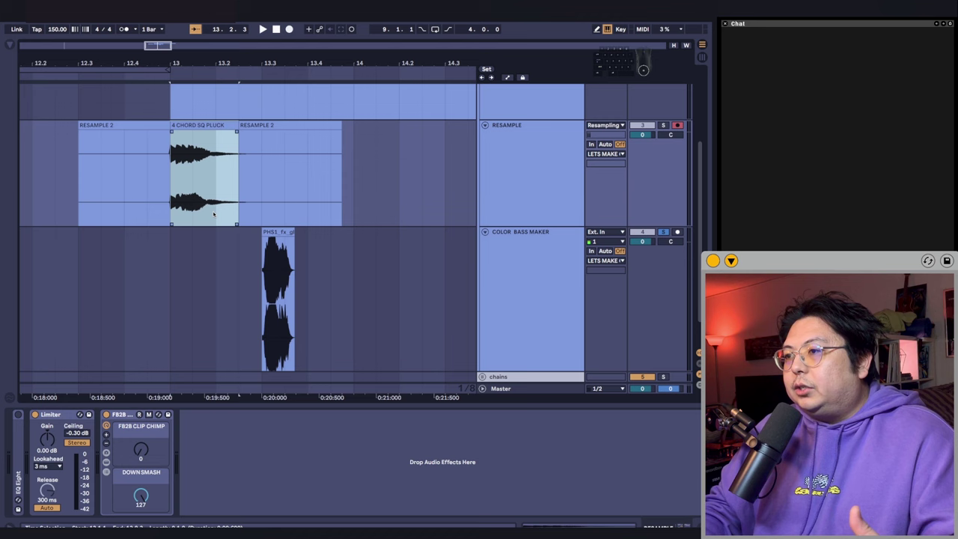
scroll(266, 254, down, 1)
drag(262, 273, 330, 274)
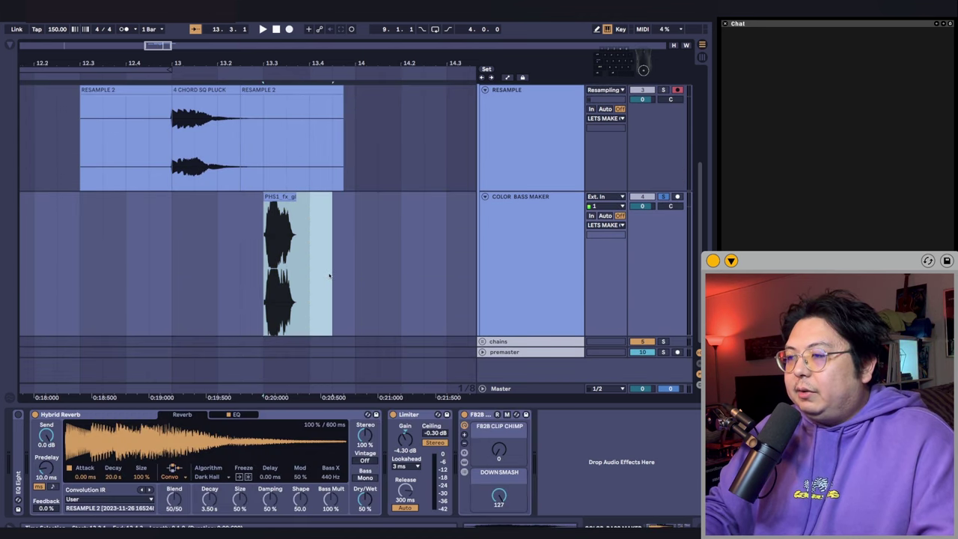
click(256, 273)
key(space)
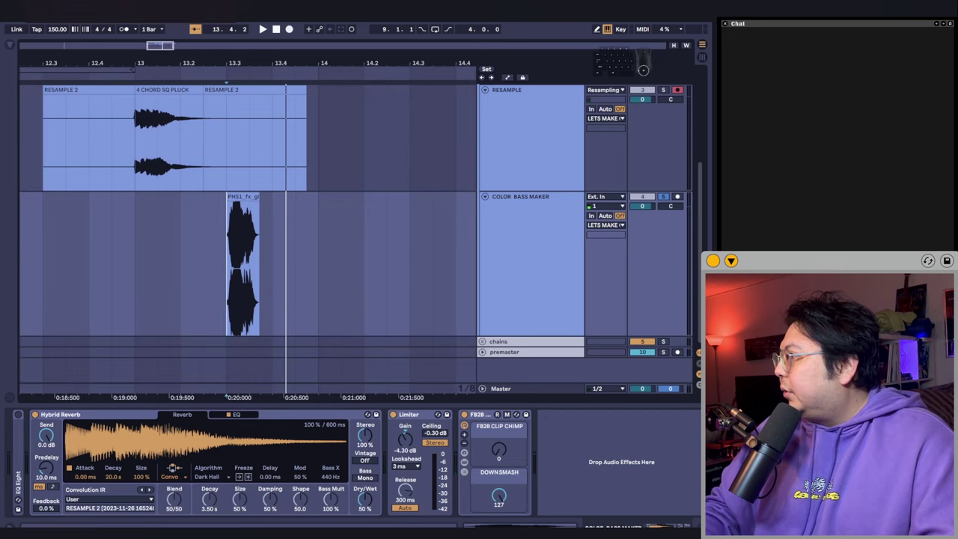
Place the MLEUC_bass_oneshot_yoink_yoinknbloops sample on COLOR BASS MAKER at bar 14 and play it through the reverb.
drag(0, 272, 321, 272)
key(space)
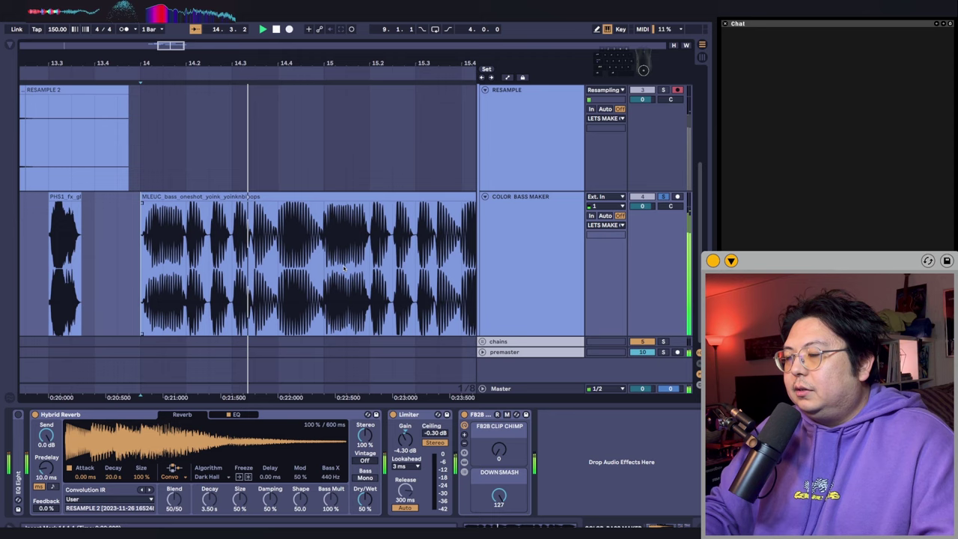
key(space)
Try Hybrid Reverb's Dry/Wet at 80% while playing the MLEUC bass loop, and settle on 67%.
drag(365, 504, 365, 495)
key(space)
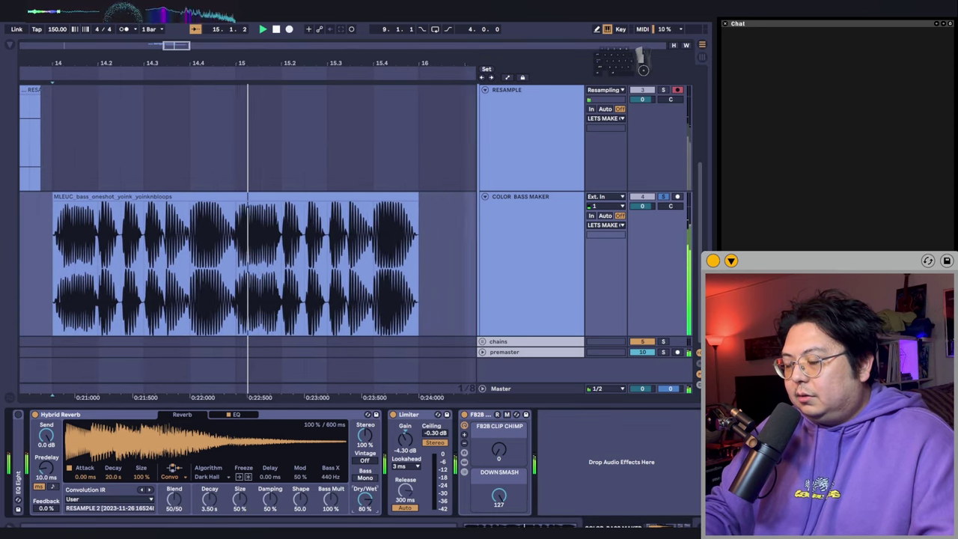
key(space)
drag(122, 247, 382, 247)
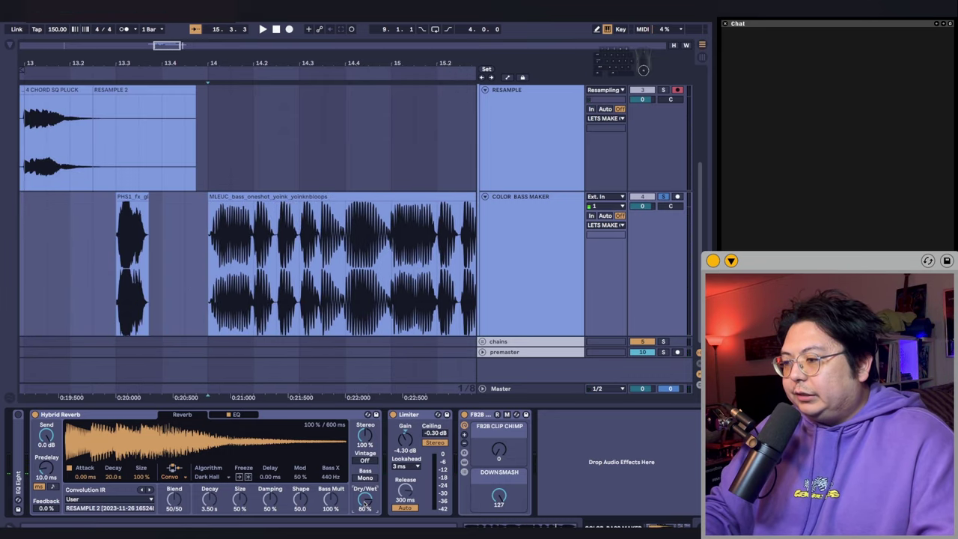
key(space)
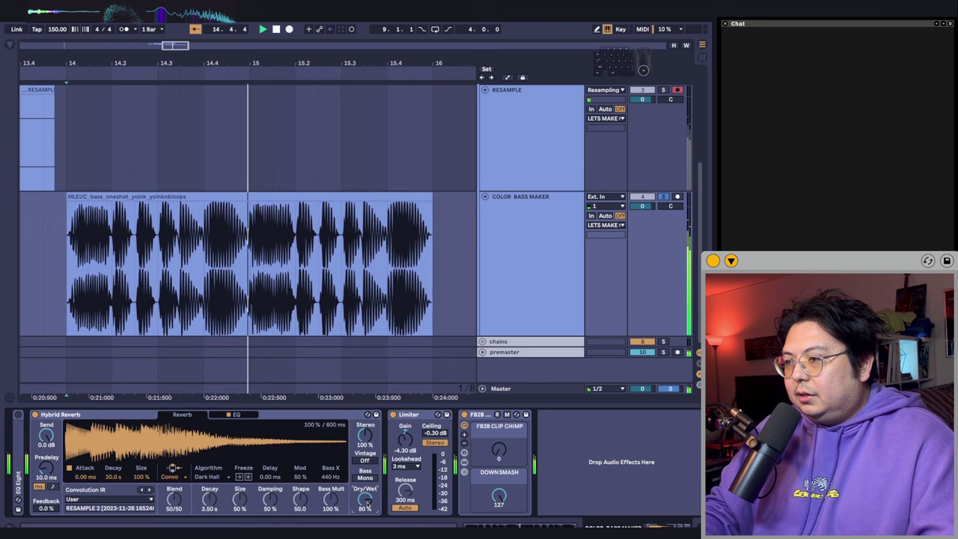
key(space)
drag(191, 254, 354, 255)
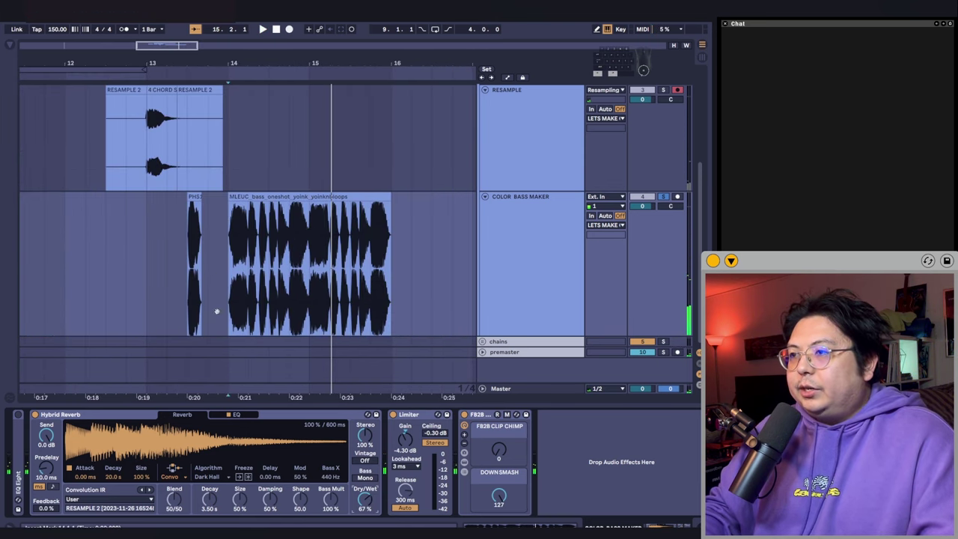
Arm the COLOR BASS MAKER track and record external input 1 onto it from 16.3, after the bass loop.
scroll(216, 310, right, 5)
click(205, 284)
scroll(237, 263, left, 1)
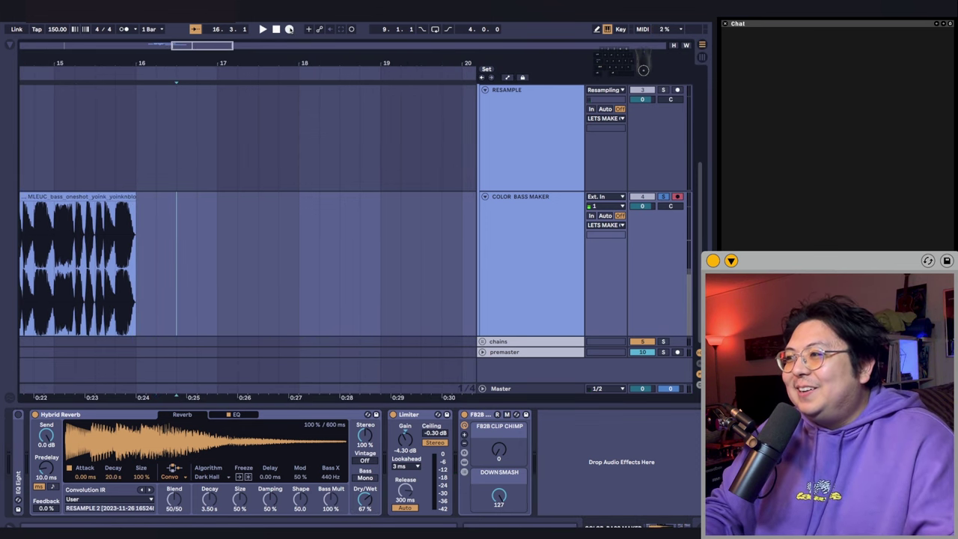
key(F9)
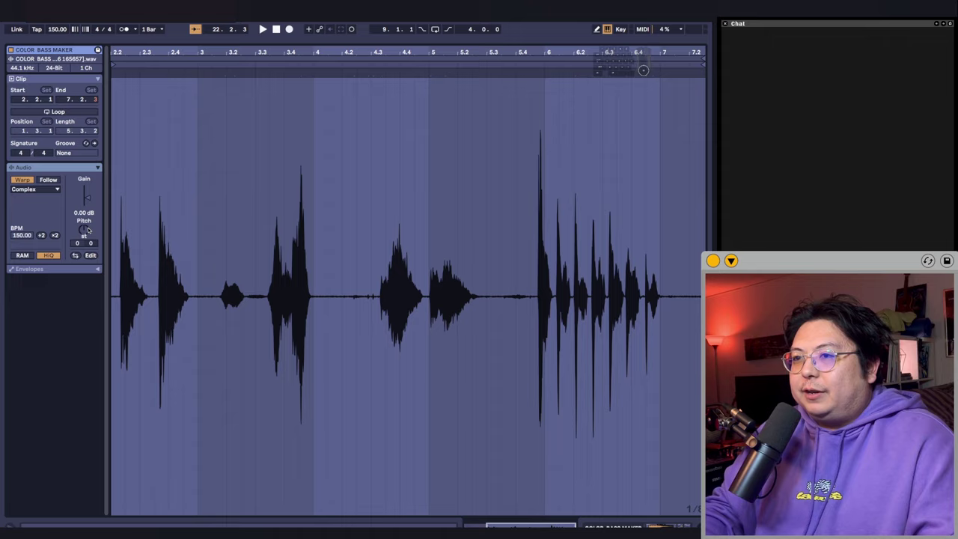
Raise the recorded clip's gain to 7.69 dB and play it with Limiter gain at 2.90 dB and Hybrid Reverb Dry/Wet at 84%.
drag(87, 198, 87, 187)
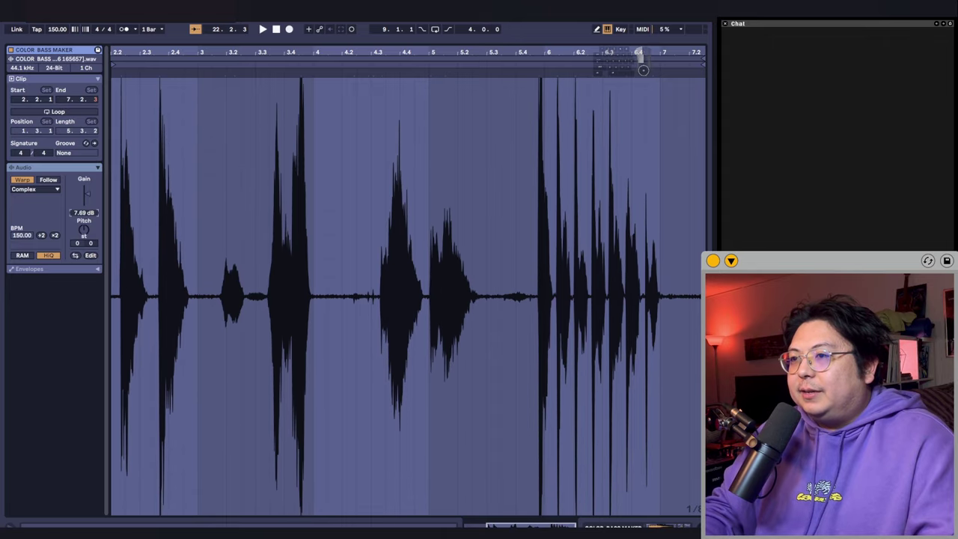
key(space)
key(shift+Tab)
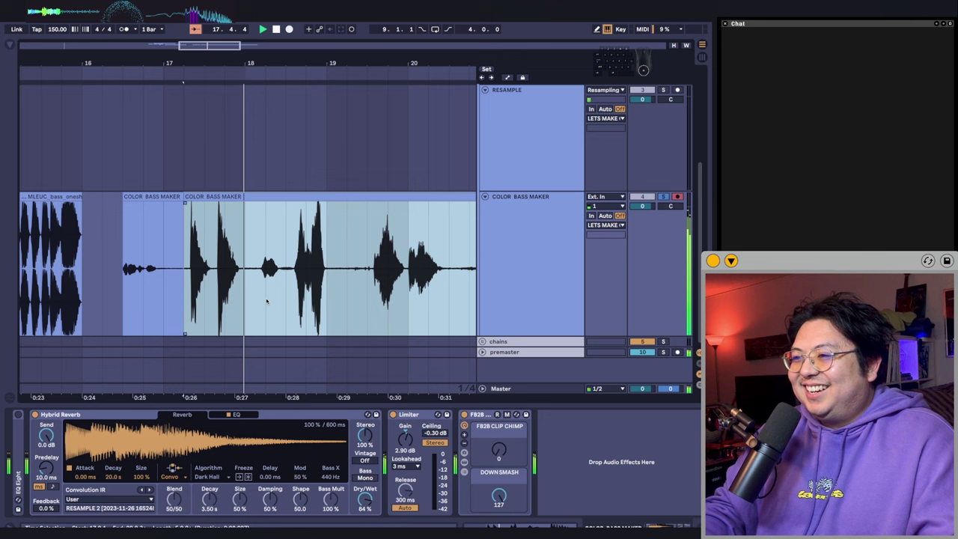
key(space)
Add the LSDREAM sample at bar 23 and the DS bass sample at bar 25 on the COLOR BASS MAKER track.
drag(213, 285, 378, 285)
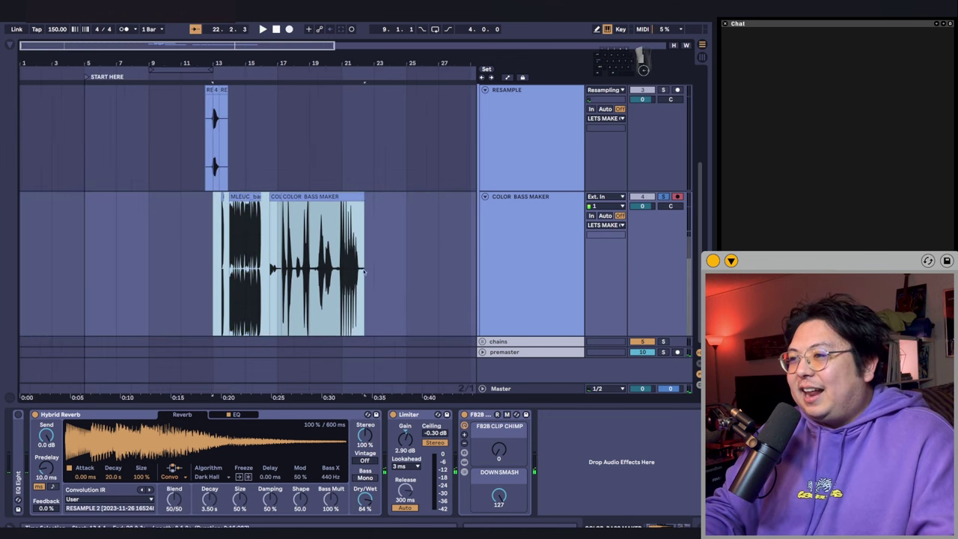
click(386, 285)
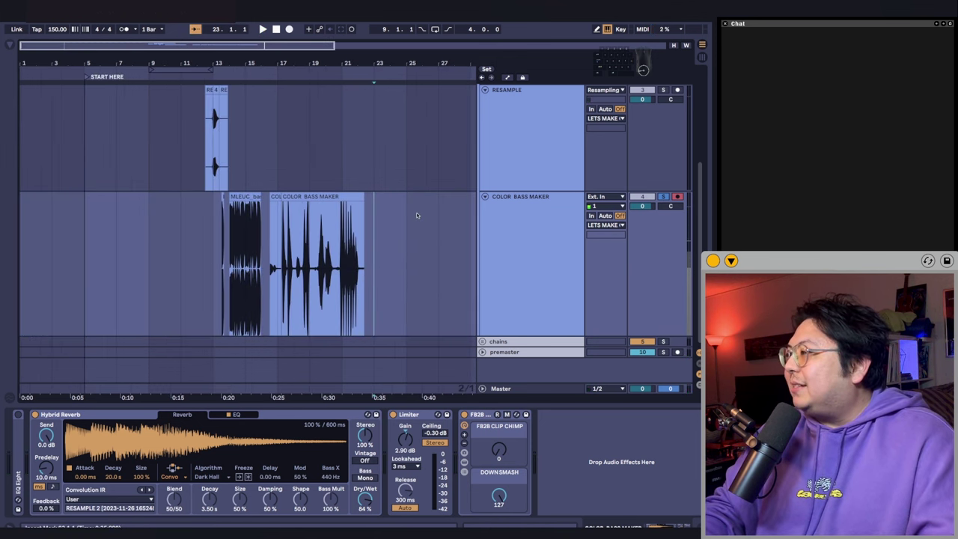
mouse_move(355, 284)
mouse_down()
mouse_move(397, 289)
mouse_move(369, 288)
mouse_up()
click(415, 234)
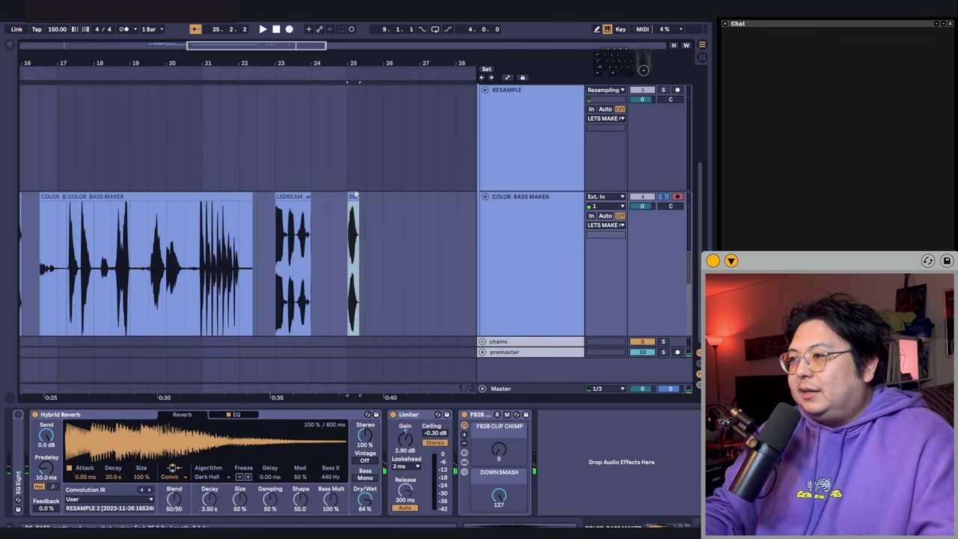
Compare the LSDREAM sample at bar 23 with Hybrid Reverb bypassed and enabled by playing it both ways.
click(34, 415)
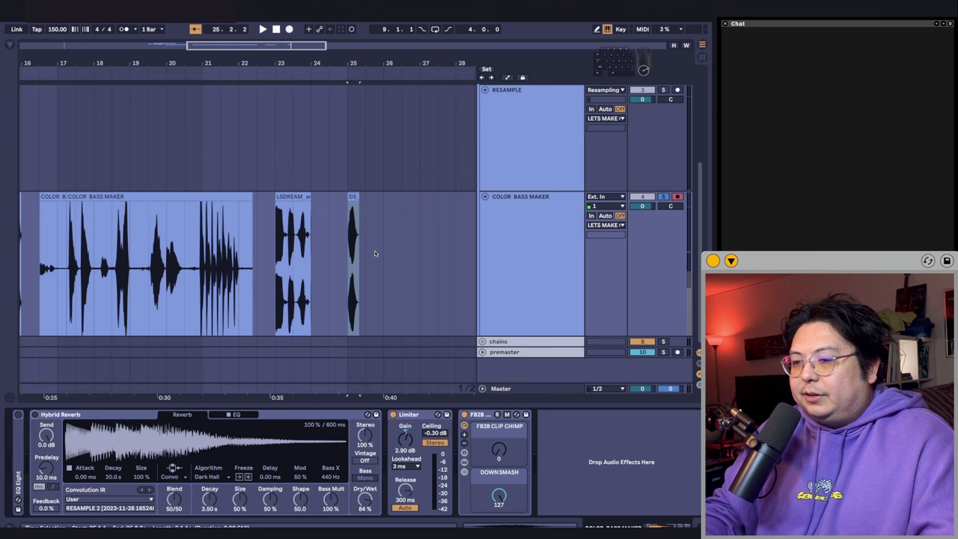
click(349, 292)
click(275, 294)
key(space)
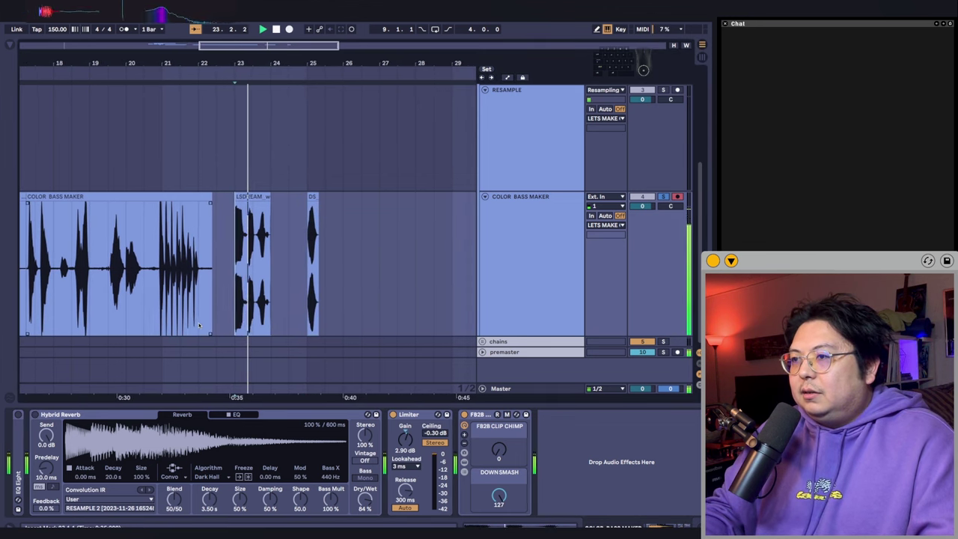
key(space)
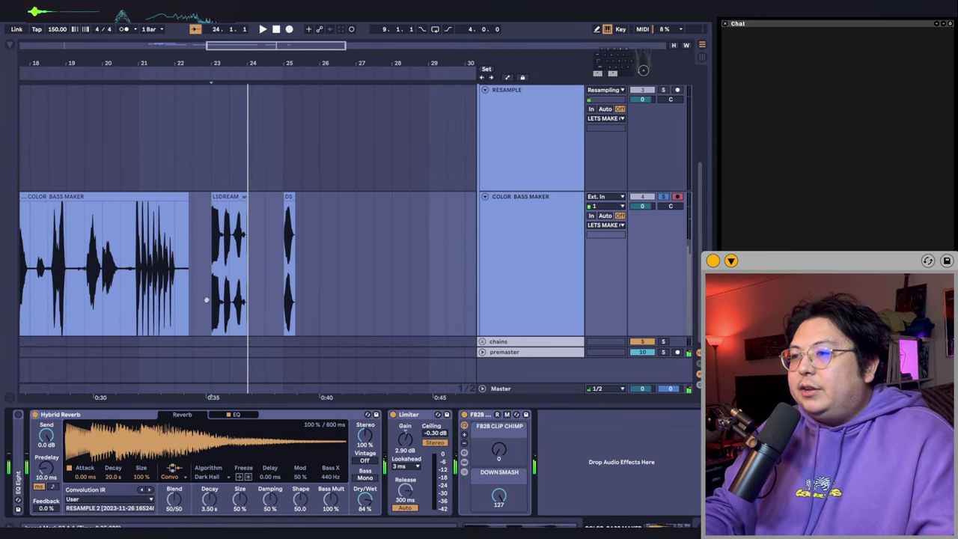
scroll(208, 299, left, 3)
key(space)
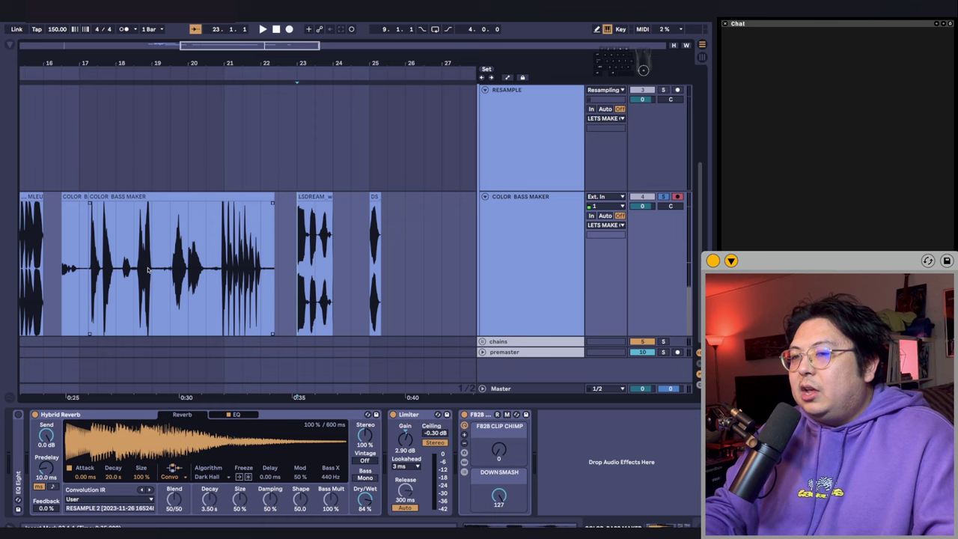
Play the DS bass sample at bar 25 with Hybrid Reverb bypassed, and again with it enabled.
click(371, 268)
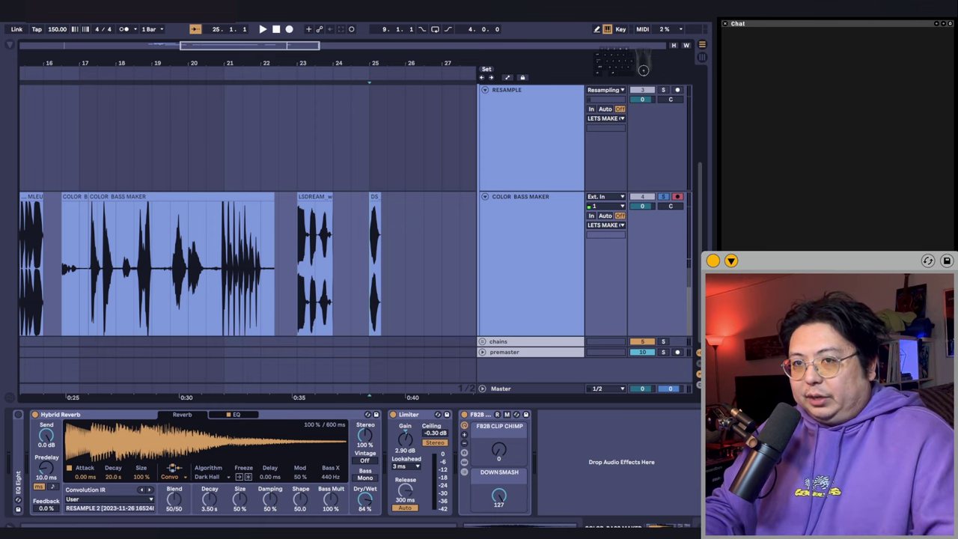
click(36, 416)
key(space)
key(space)
key(space)
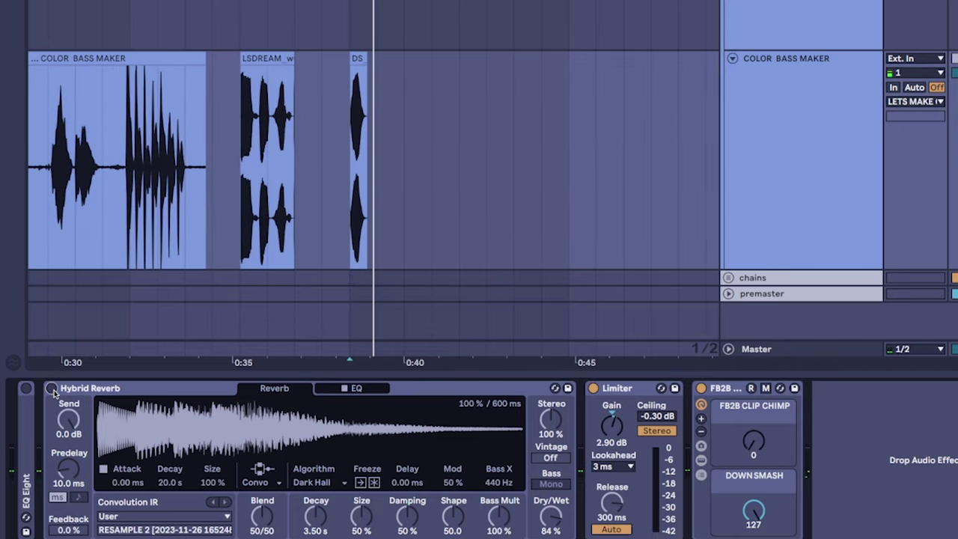
click(52, 388)
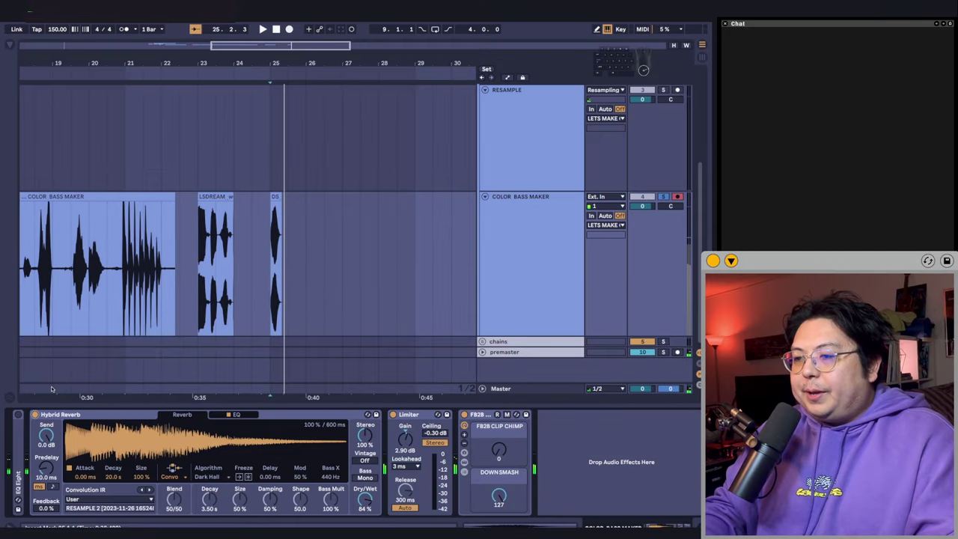
key(space)
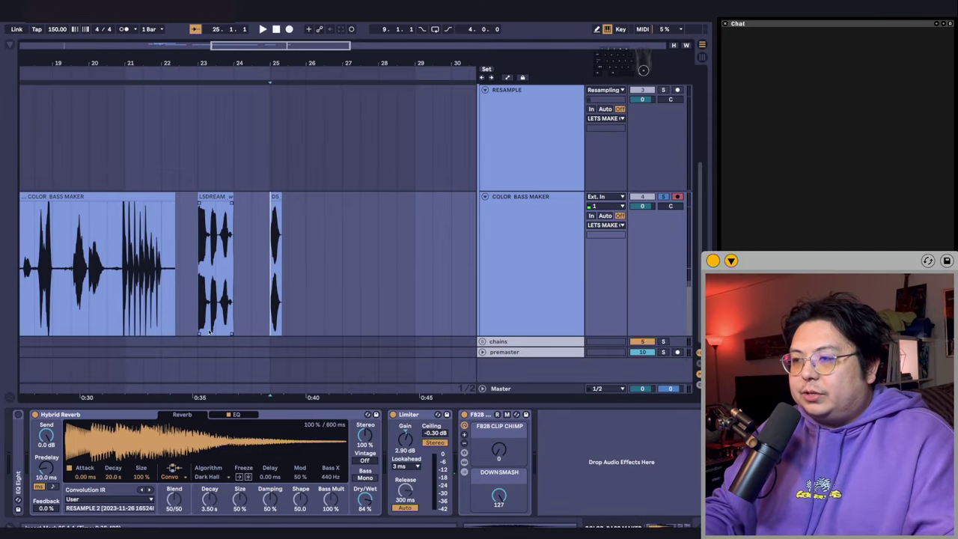
Play the recorded COLOR BASS MAKER clip from 18.3 with Hybrid Reverb bypassed, and the MLEUC loop from bar 14 with it enabled.
key(space)
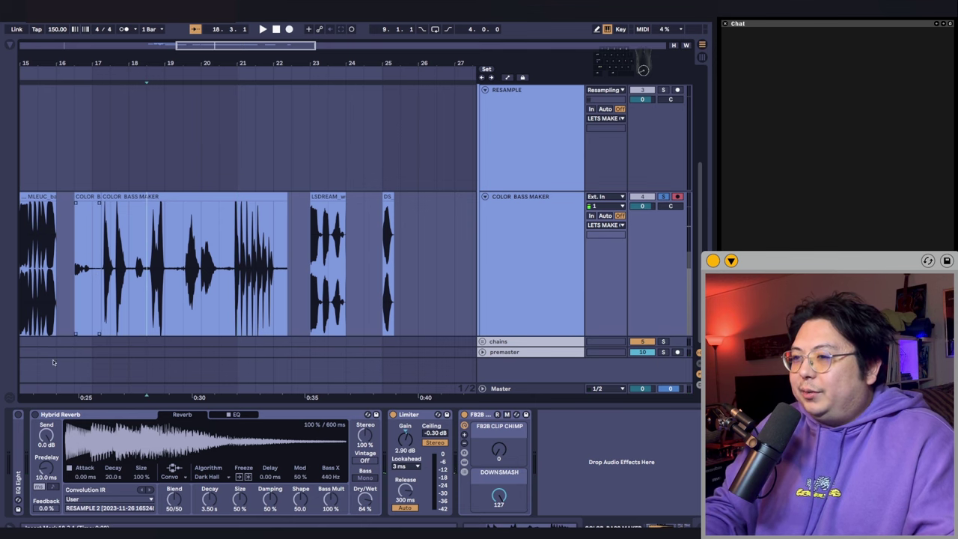
key(space)
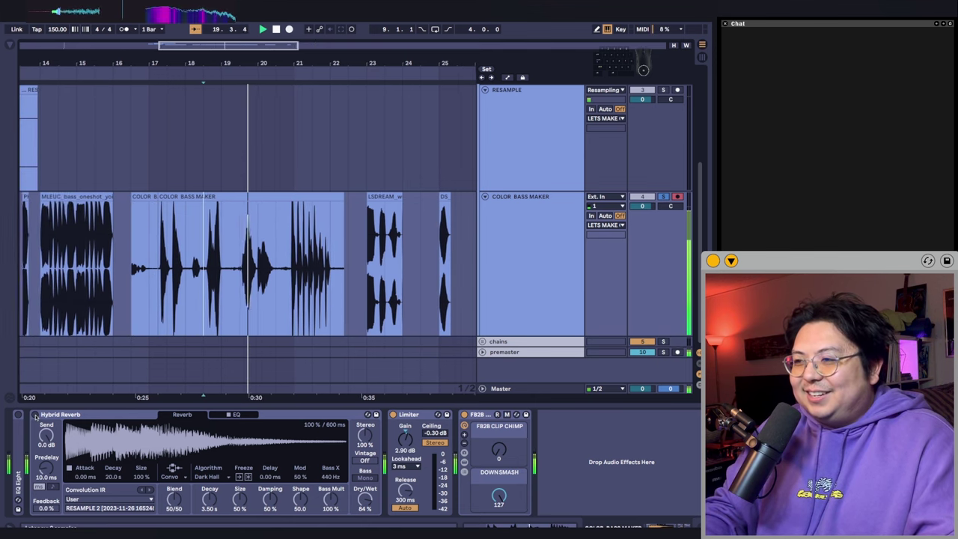
key(space)
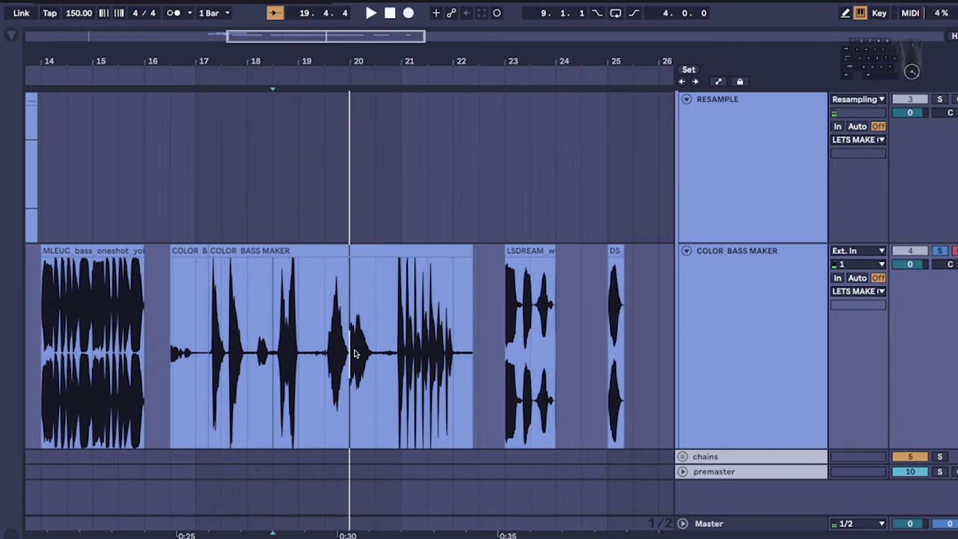
key(space)
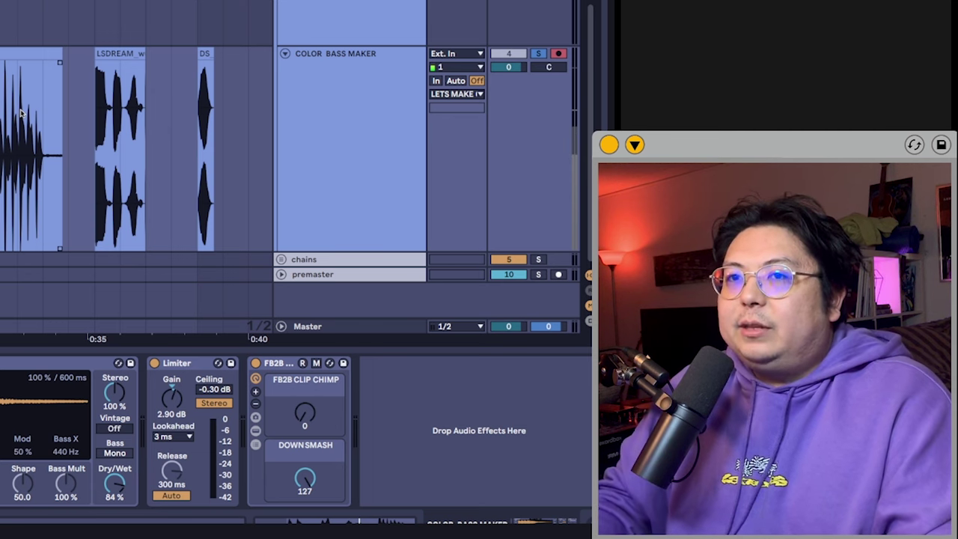
key(space)
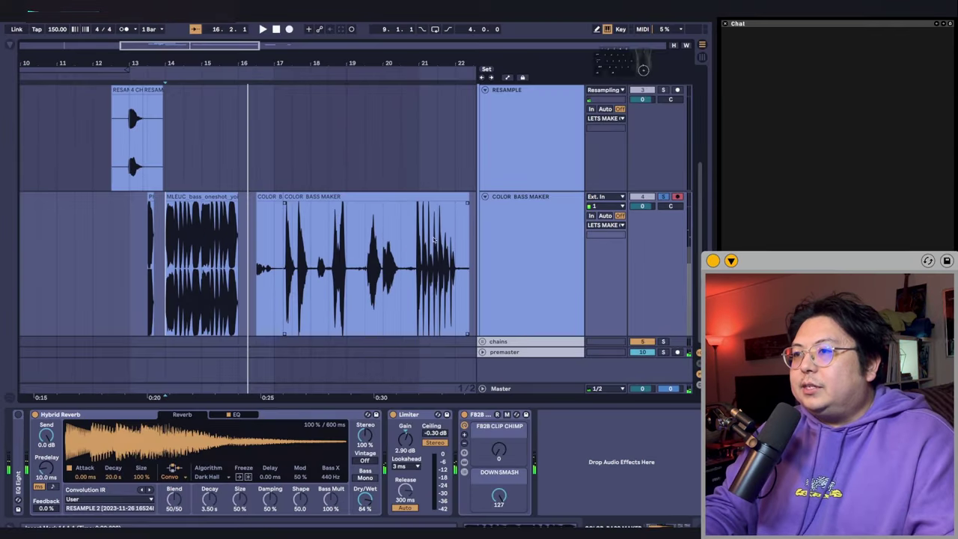
Insert an audio track below COLOR BASS MAKER, name it FINAL STAB and set its input to Resampling.
click(534, 244)
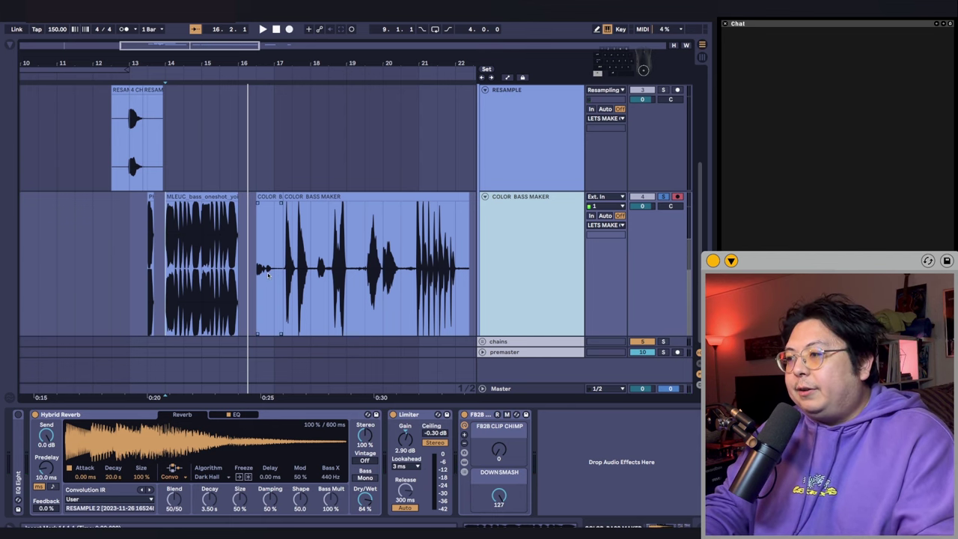
key(super+t)
key(super+r)
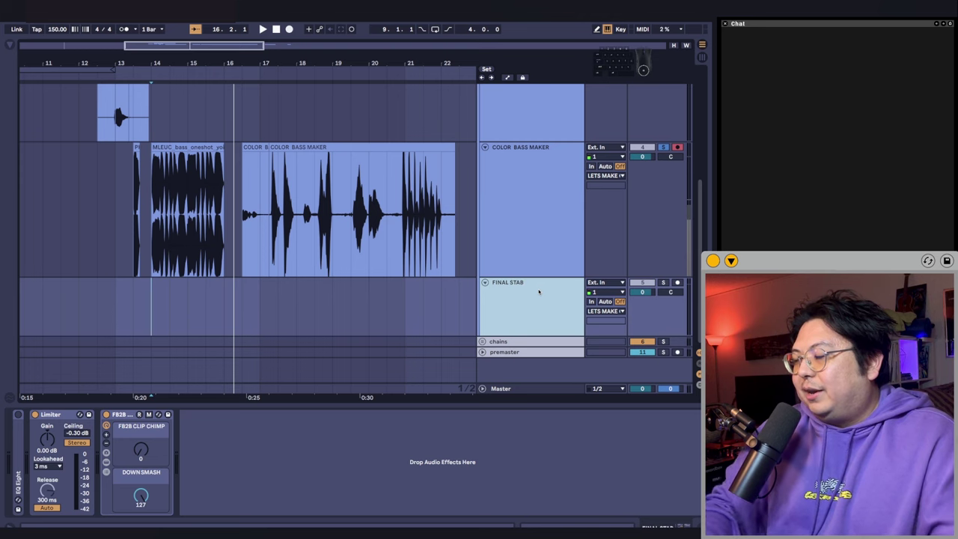
scroll(533, 291, up, 3)
click(604, 283)
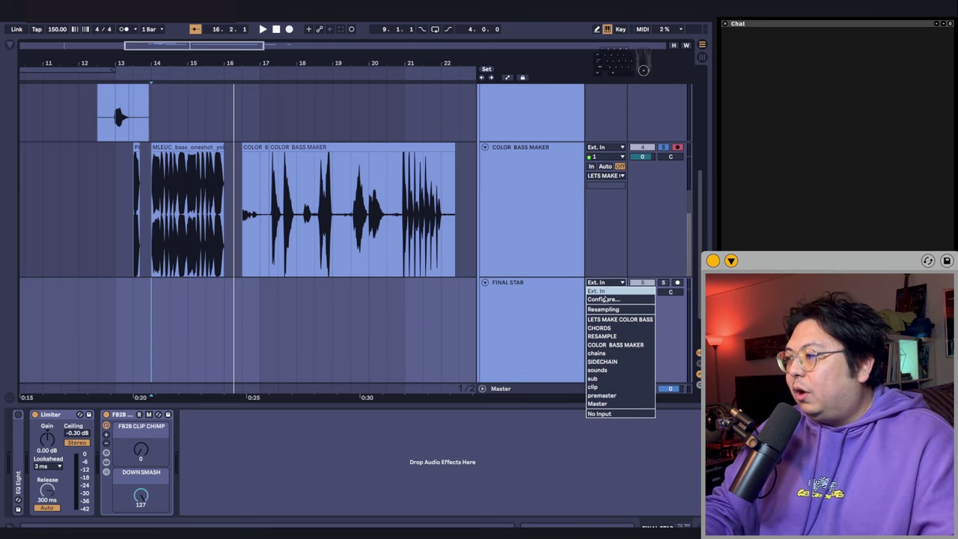
click(602, 301)
key(h)
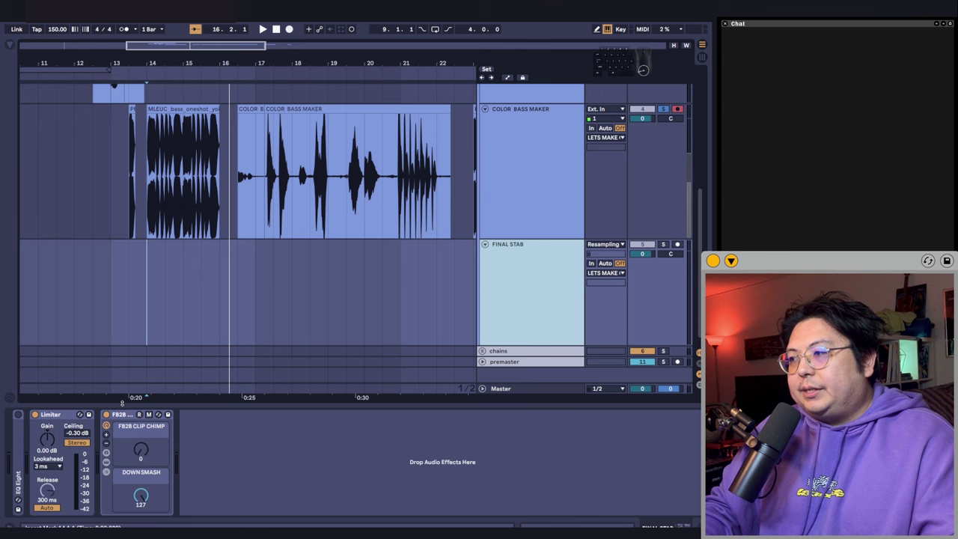
scroll(383, 278, left, 4)
click(194, 296)
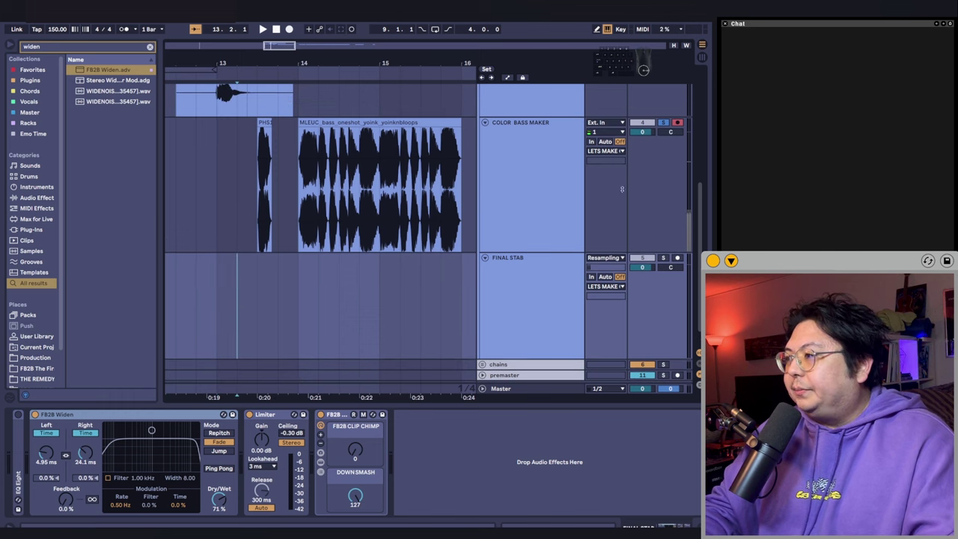
Arm the FINAL STAB track with Resampling as its input and record the COLOR BASS MAKER sounds onto it from 13.2.
scroll(238, 198, down, 3)
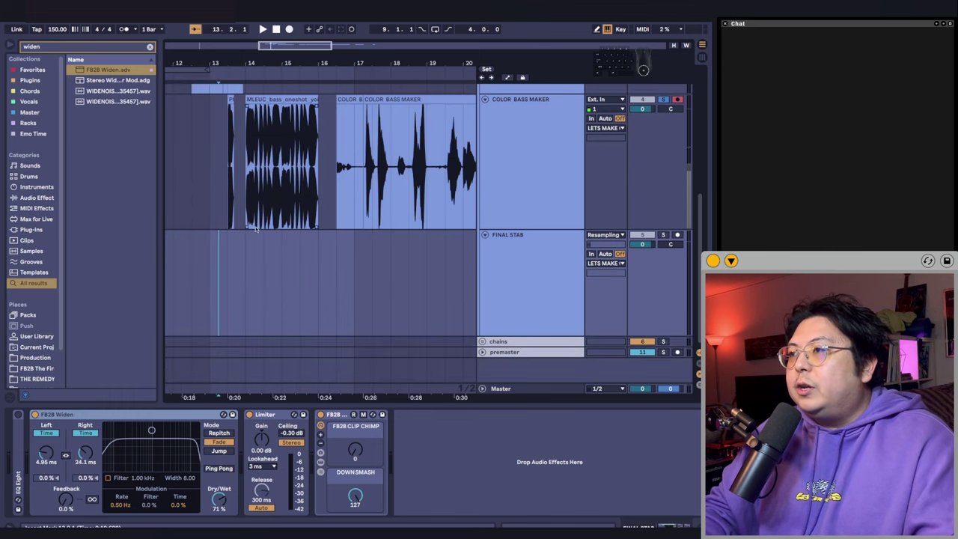
scroll(286, 258, right, 2)
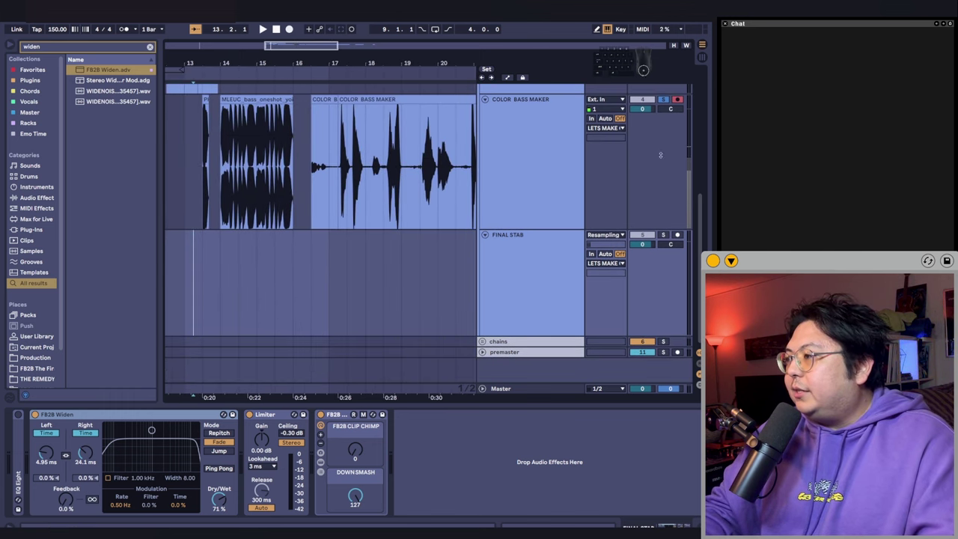
click(515, 244)
click(599, 236)
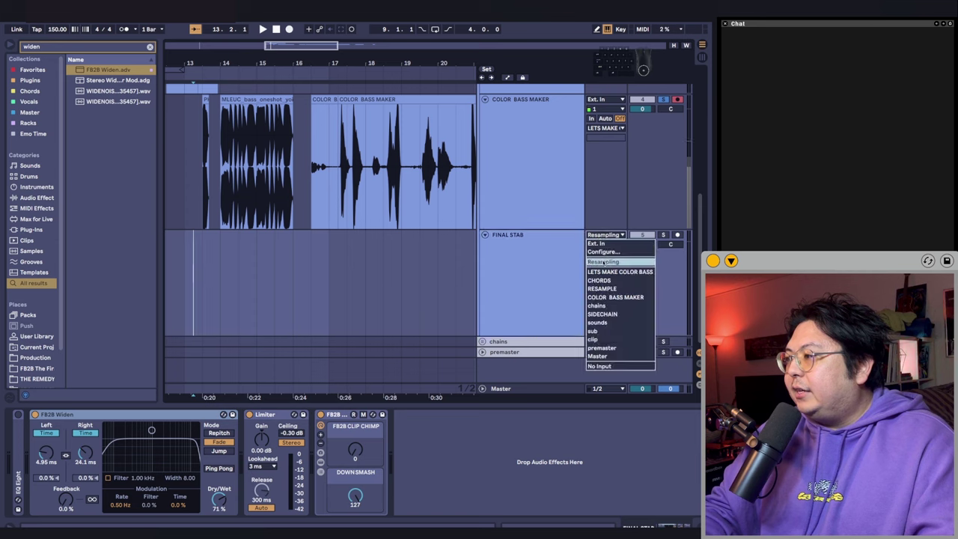
click(602, 263)
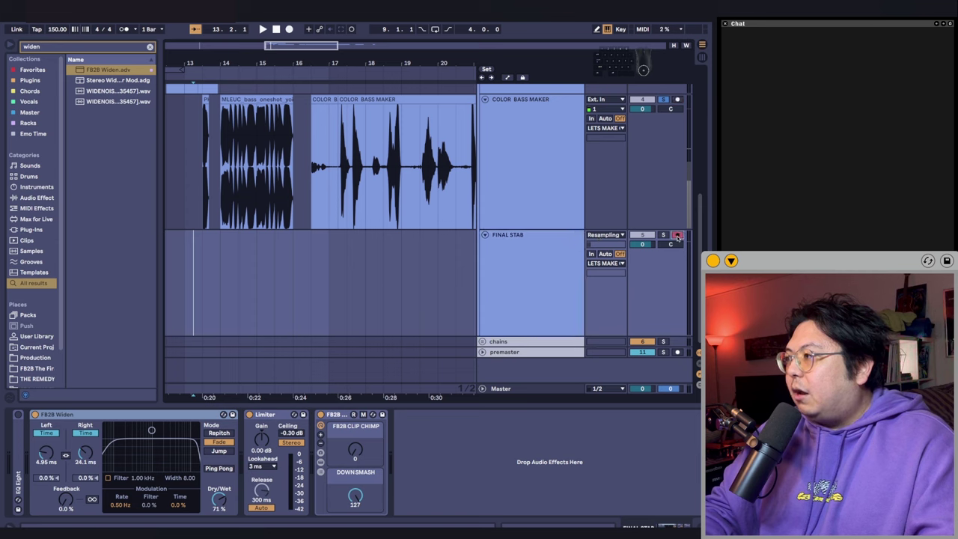
click(290, 30)
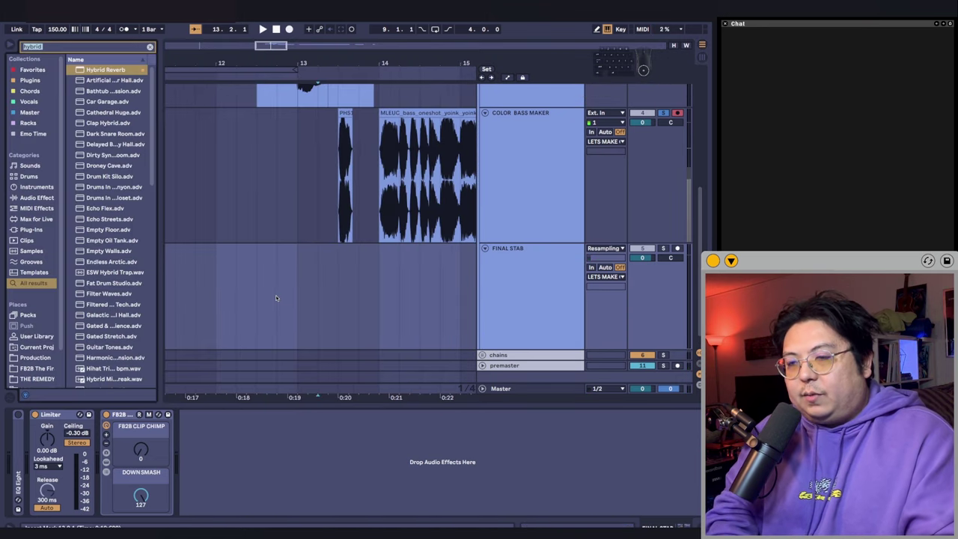
Search the browser for "widen" and load the FB2B Widen preset before the Limiter on the FINAL STAB track.
text(widen)
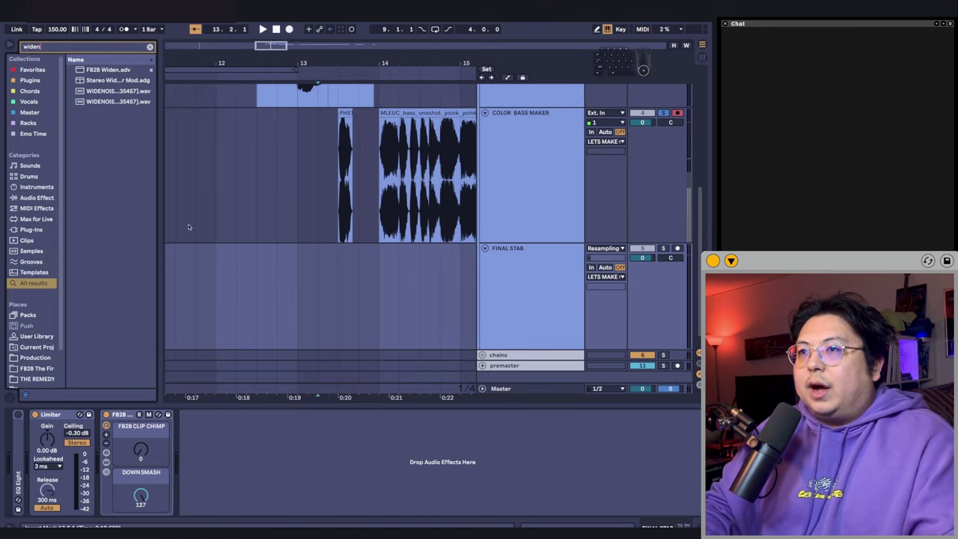
key(Return)
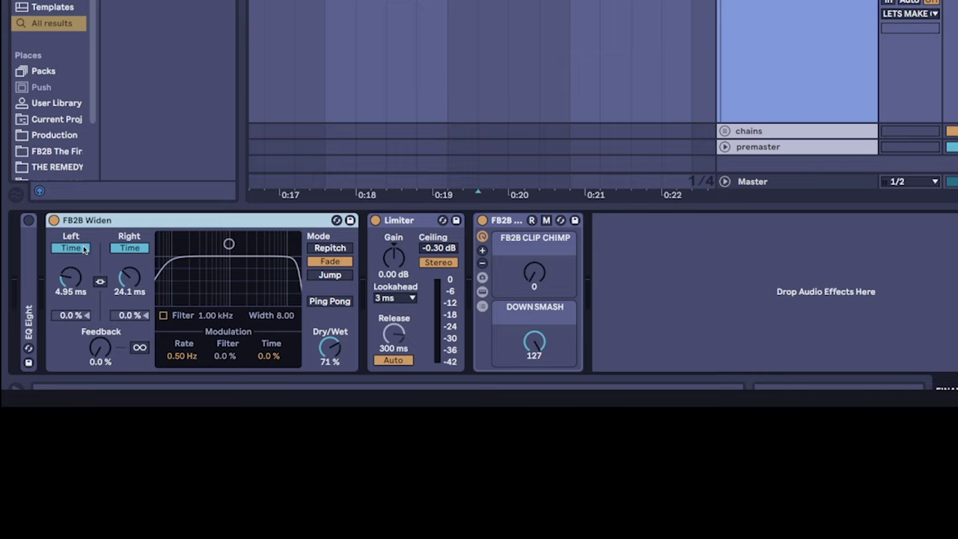
click(512, 58)
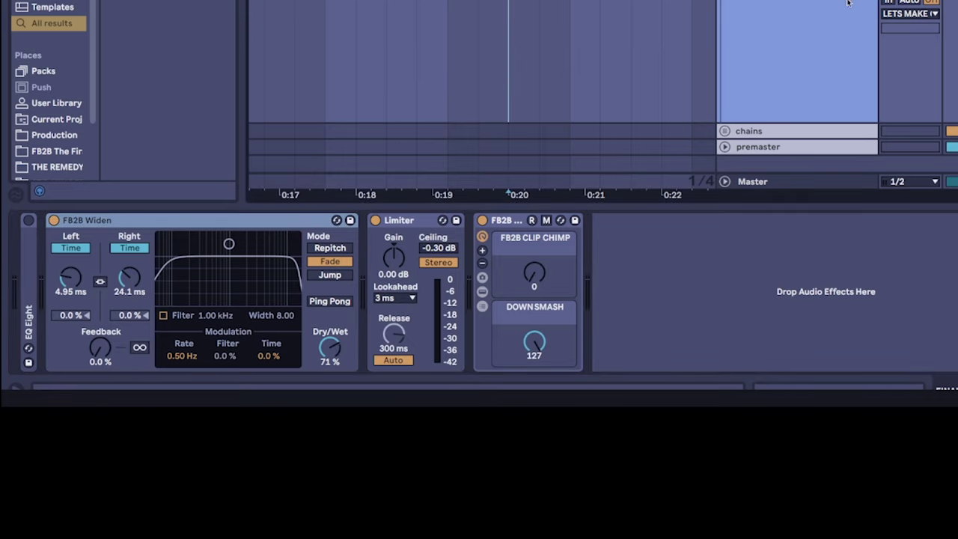
scroll(359, 72, right, 3)
scroll(360, 73, down, 1)
drag(367, 25, 365, 24)
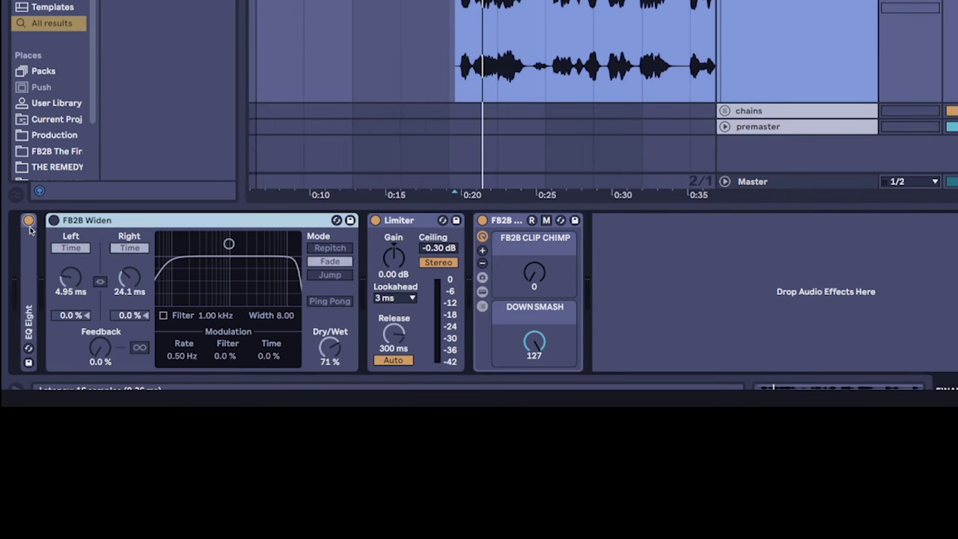
Change band 1 of FINAL STAB's first EQ Eight to an x4 low cut at 109 Hz.
double_click(29, 229)
click(93, 350)
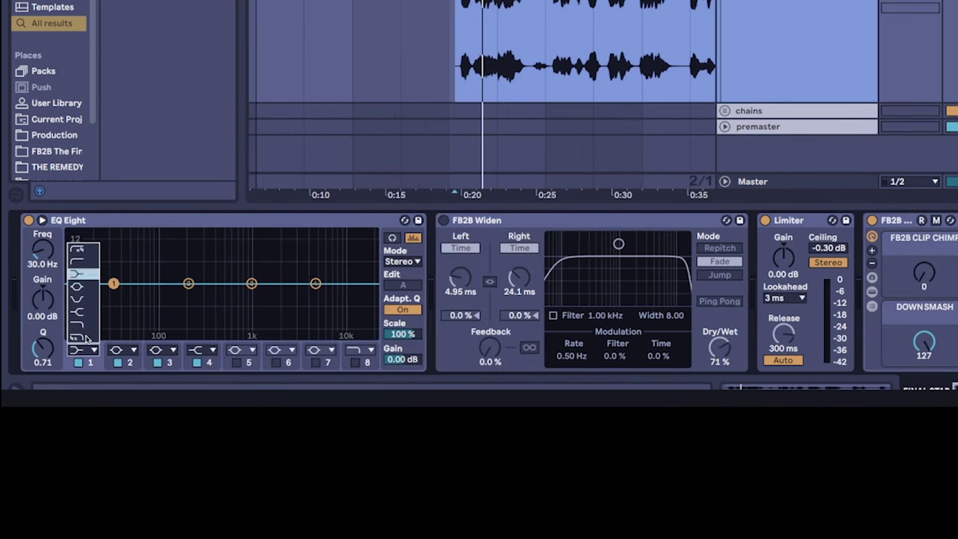
click(77, 250)
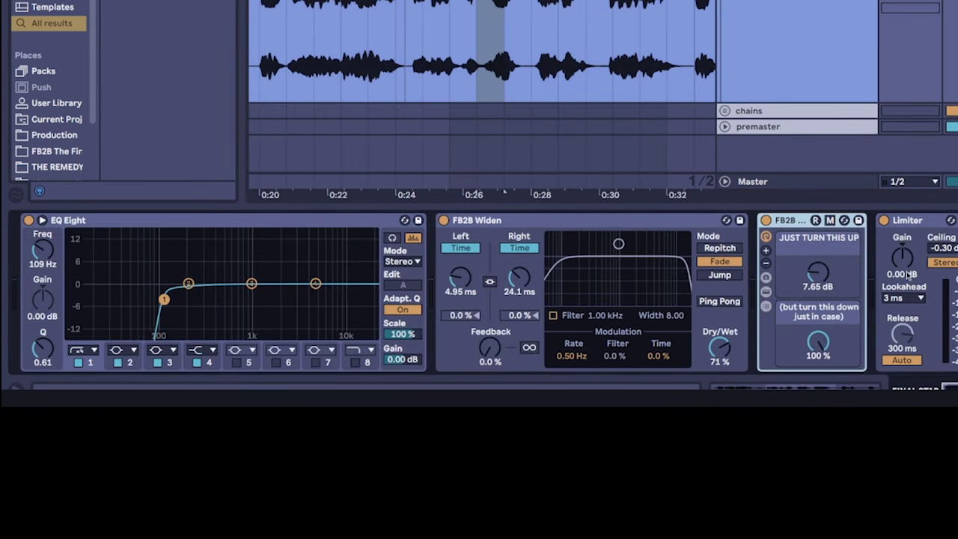
During playback, set the FB2B rack's JUST TURN THIS UP to 8.22 dB, its turn-down amount to 48% and the Limiter gain to 3.20 dB.
drag(832, 275, 832, 296)
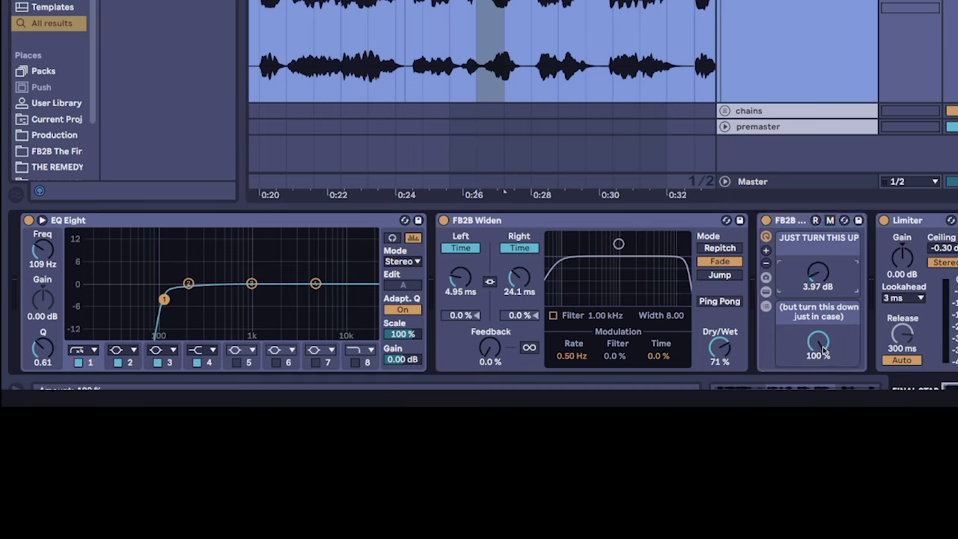
drag(822, 348, 822, 400)
key(space)
drag(816, 275, 817, 266)
drag(815, 344, 817, 335)
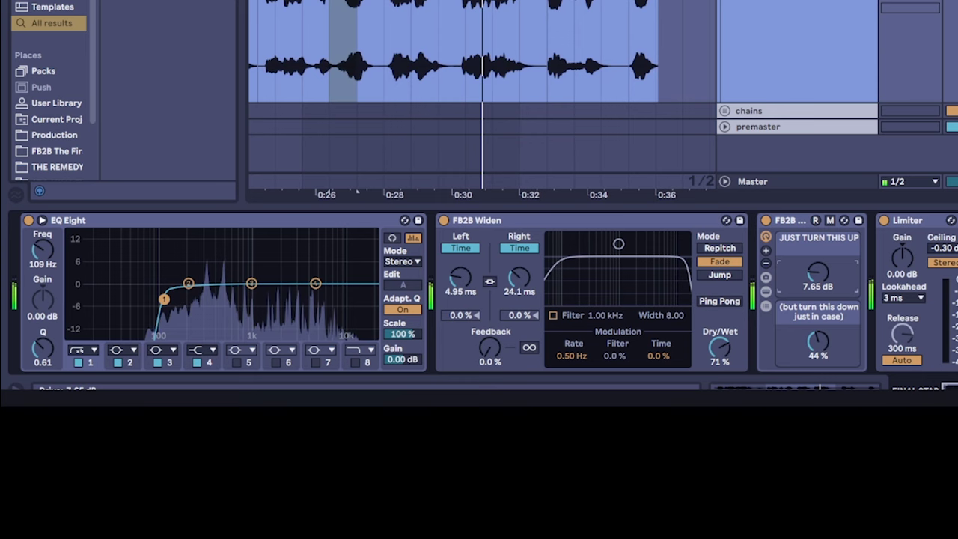
key(space)
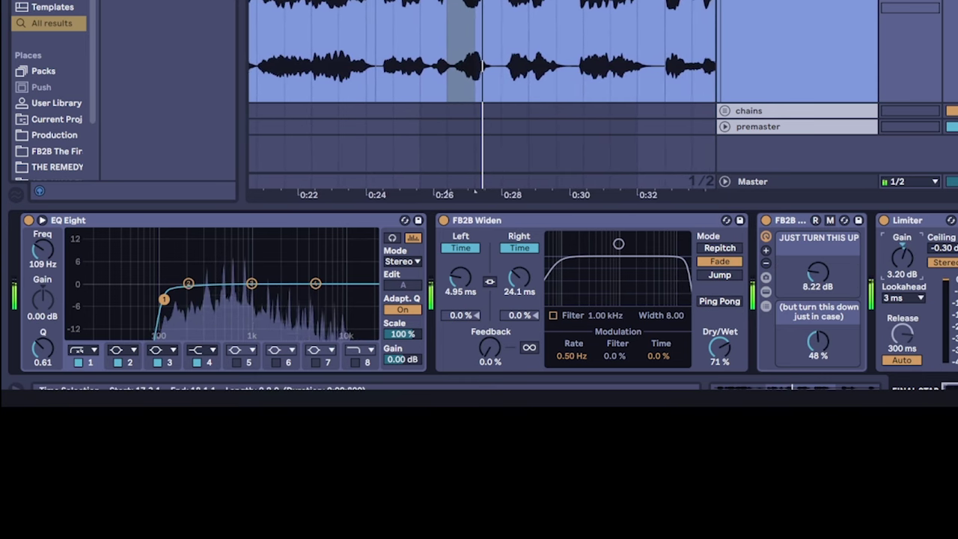
key(space)
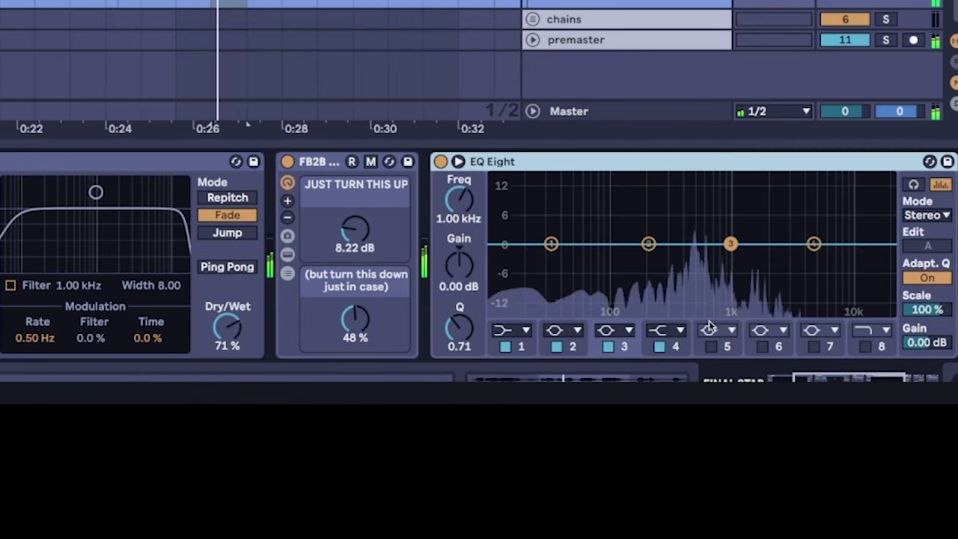
In the EQ Eight after the FB2B rack, make band 1 an x4 low cut below 100 Hz and cut band 2 by 7.07 dB at 240 Hz.
click(524, 329)
click(513, 335)
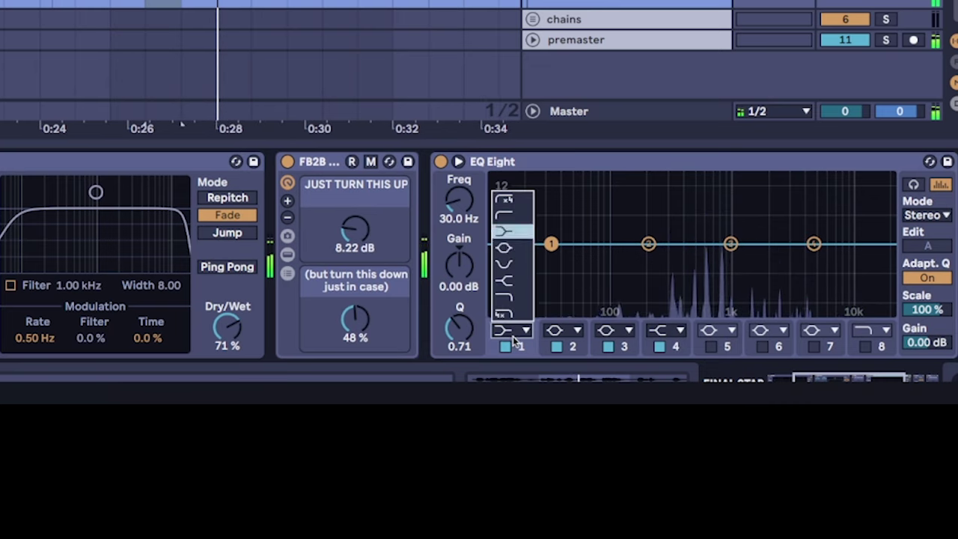
click(509, 199)
drag(551, 259, 594, 265)
drag(648, 246, 657, 274)
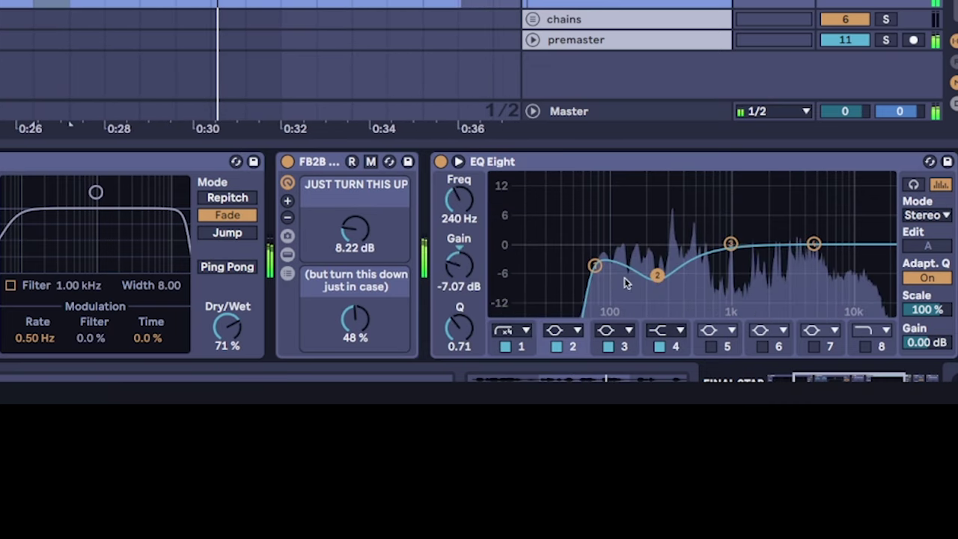
Raise the low cut on band 1 slightly, boost band 3 by 4.59 dB at 1.90 kHz, and play back FINAL STAB.
drag(594, 265, 603, 261)
drag(730, 243, 762, 224)
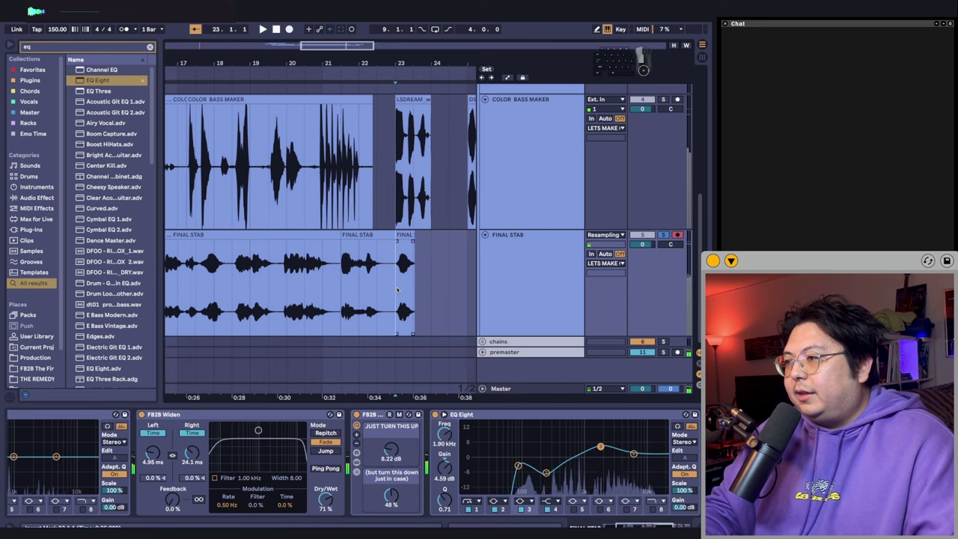
drag(397, 290, 459, 301)
key(space)
key(space)
drag(253, 303, 388, 304)
key(space)
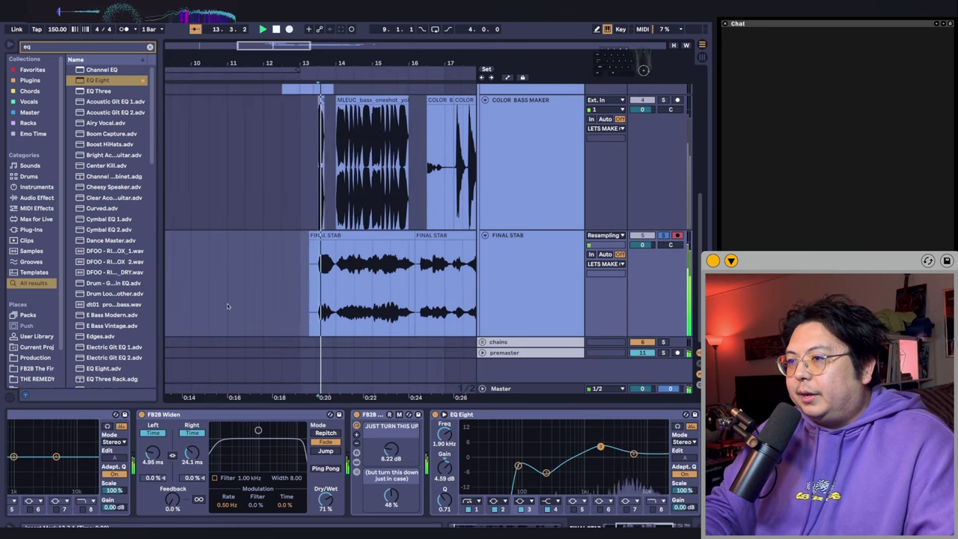
scroll(224, 300, down, 3)
key(space)
Rename all the clips on the FINAL STAB track as 3 CHORD B MAJ SQ PLUCK.
click(243, 236)
shift+click(379, 238)
right_click(238, 237)
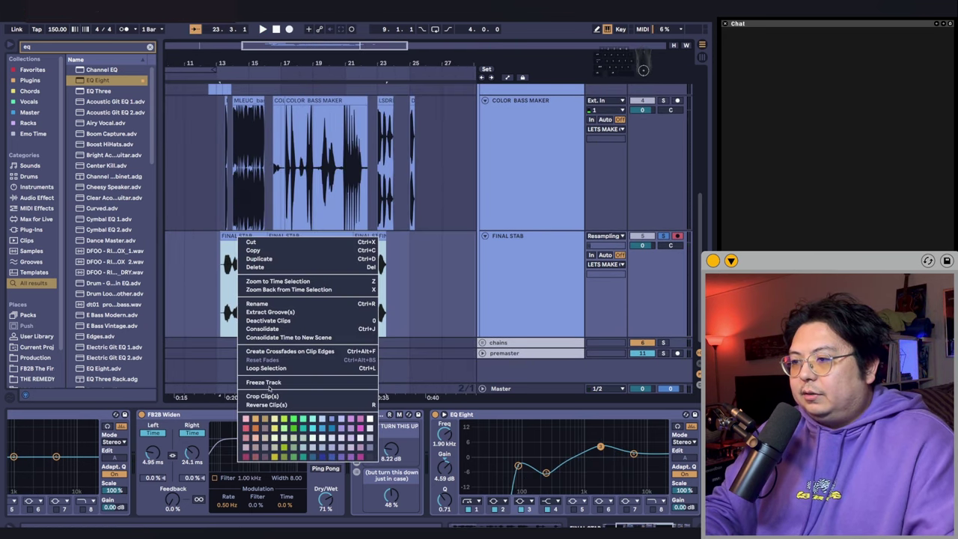
click(263, 304)
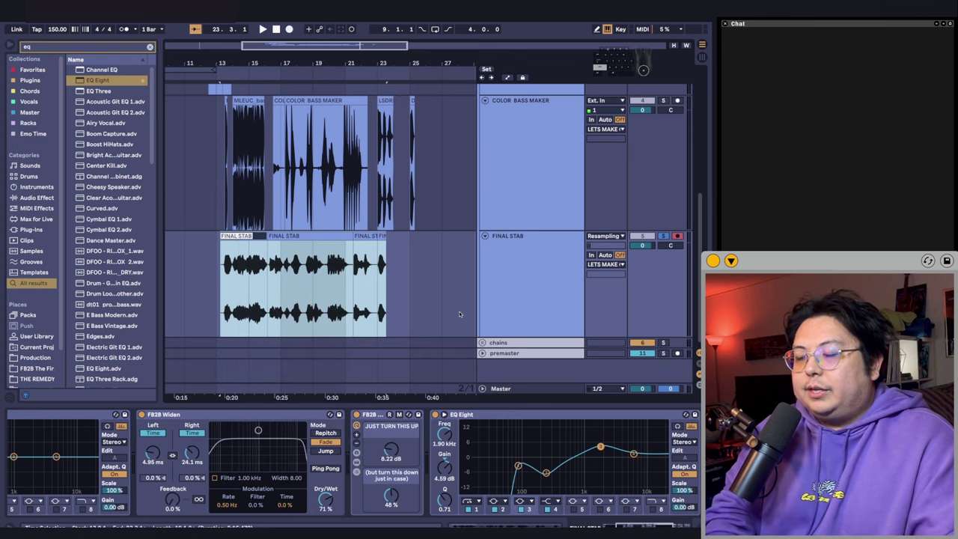
text(3 CHORD B)
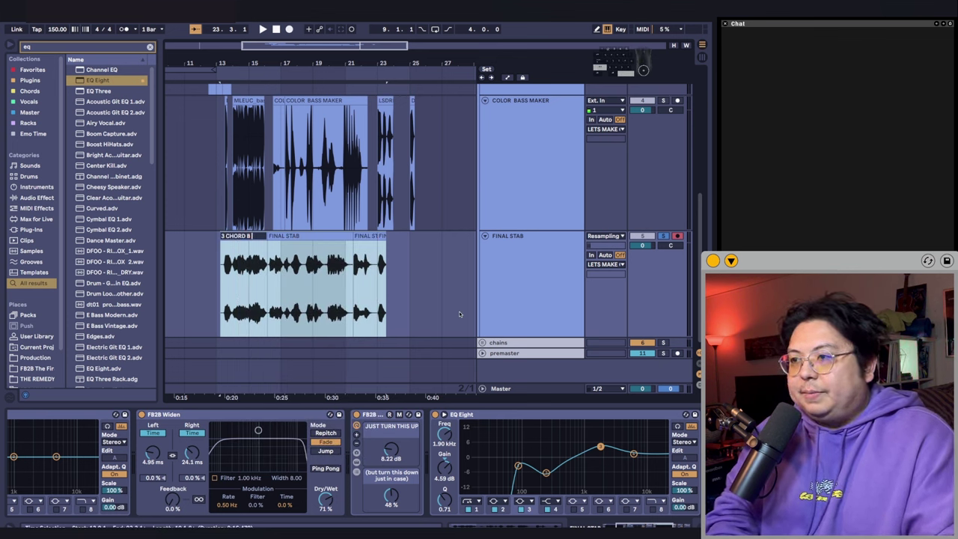
text( MAJ SQ PLUCK)
key(Return)
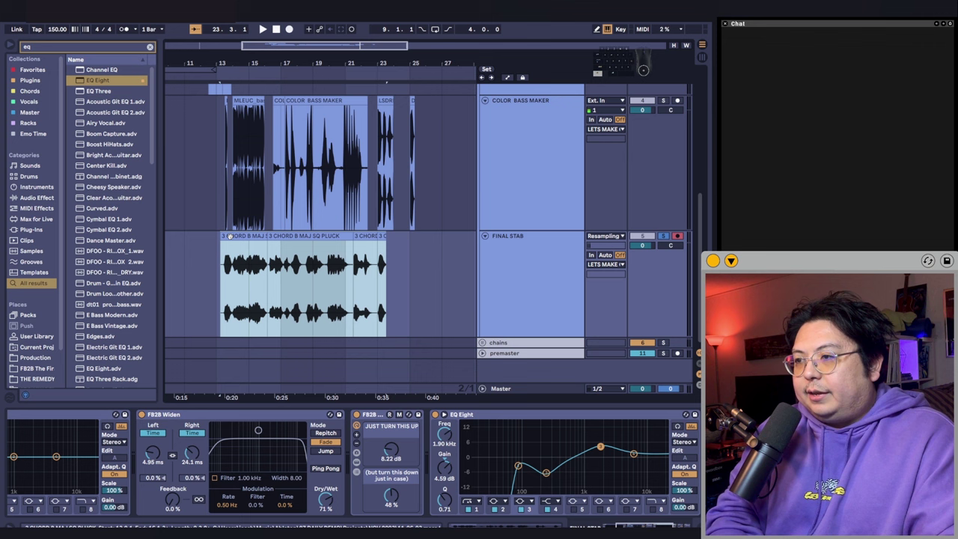
Consolidate the renamed FINAL STAB clips into one clip and show its sample file in the browser.
key(ctrl+j)
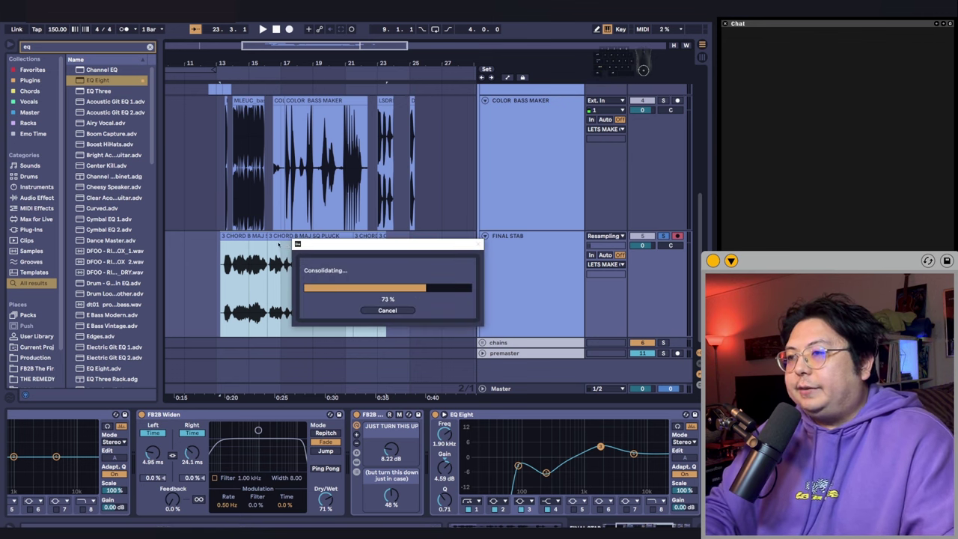
right_click(255, 236)
click(299, 360)
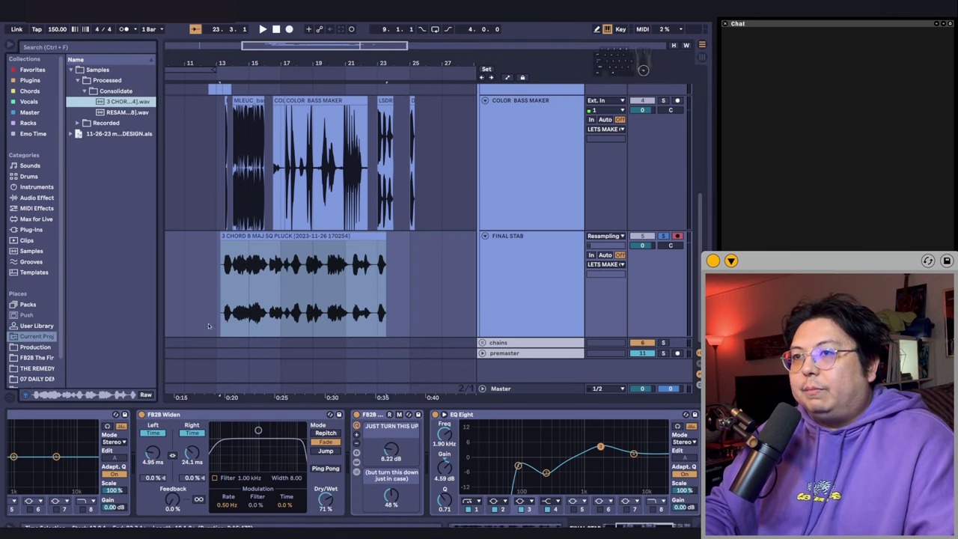
Move the consolidated 3 CHORD B MAJ SQ PLUCK sample from the current project into the FB2B The First Sample folder and select it there.
drag(66, 335, 86, 338)
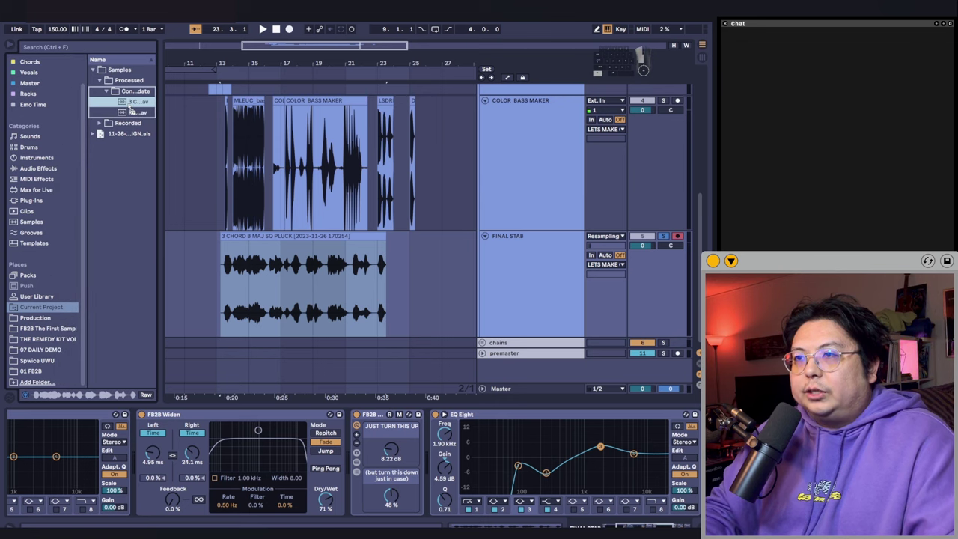
drag(100, 328, 46, 331)
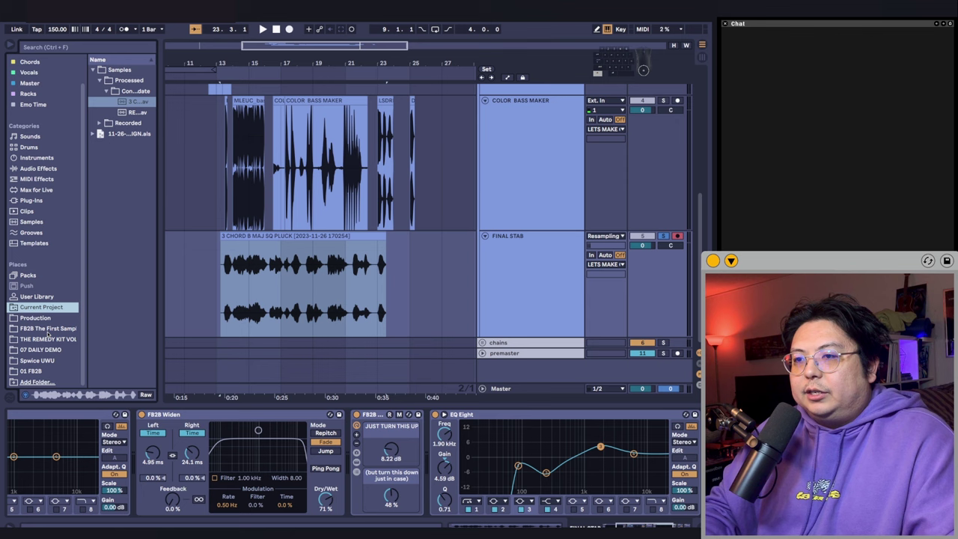
scroll(45, 333, up, 1)
click(46, 357)
click(131, 305)
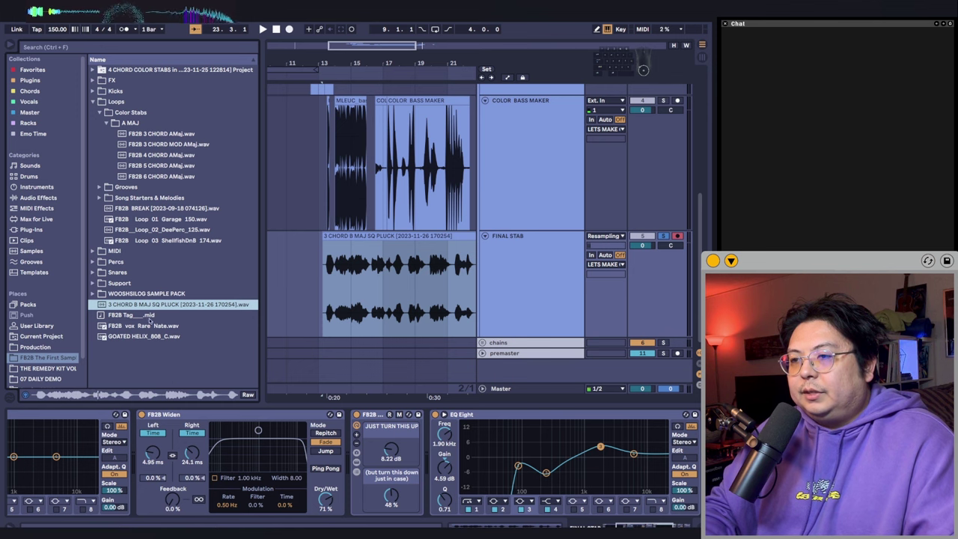
Create a B MAJ folder inside Color Stabs and move the 3 CHORD B MAJ SQ PLUCK and 4 CHORD ICEPLUCK samples into it.
right_click(130, 113)
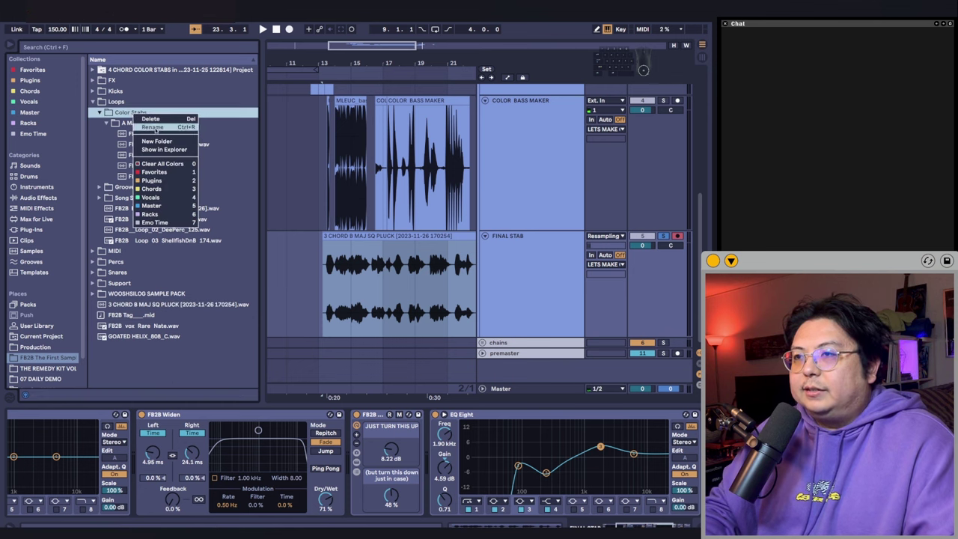
click(163, 140)
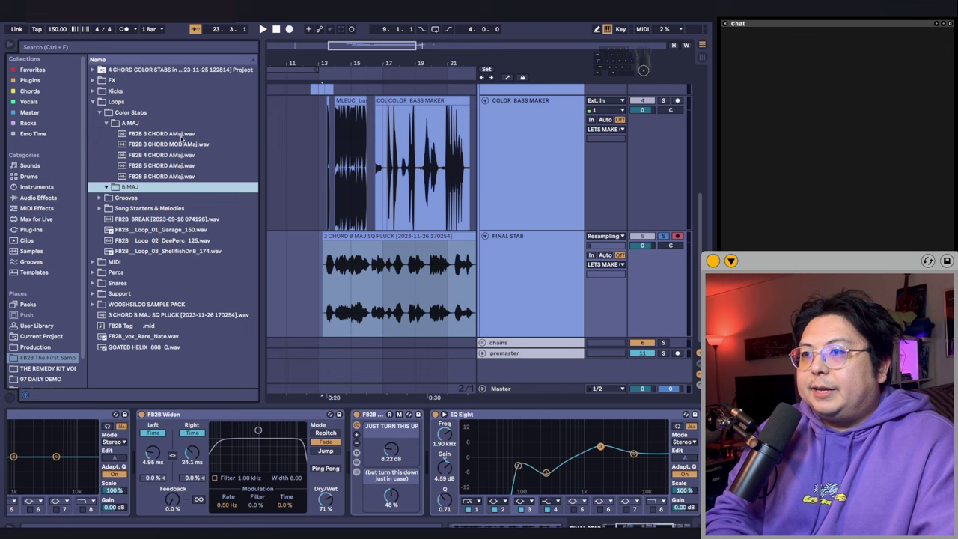
drag(177, 314, 131, 187)
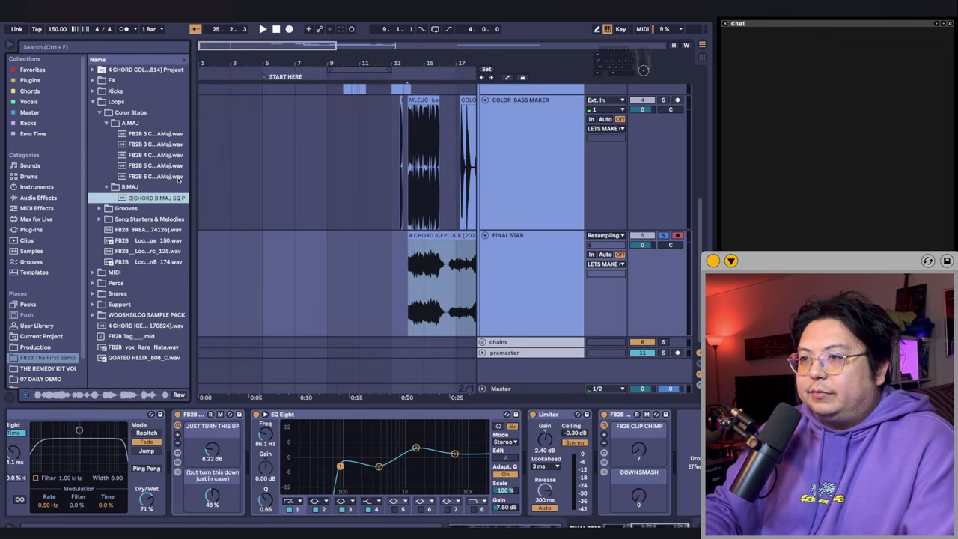
drag(150, 325, 131, 187)
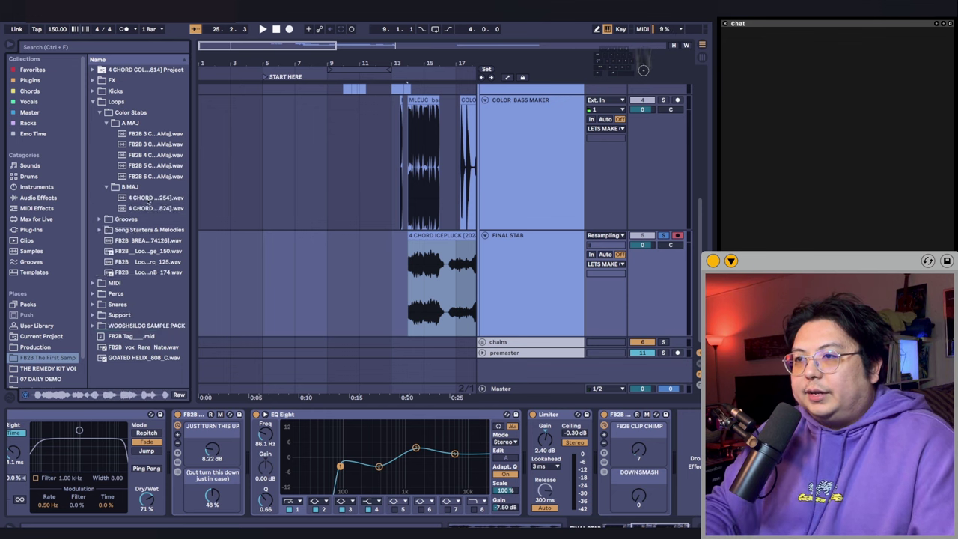
drag(192, 216, 291, 217)
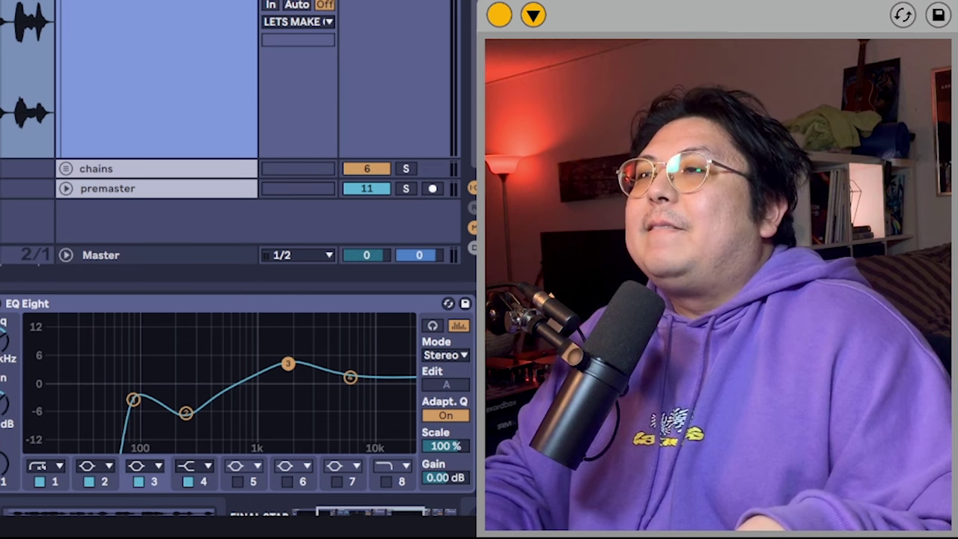
Select the 3 CHORD B MAJ SQ PLUCK sample in the B MAJ folder, then hide the browser.
scroll(225, 123, up, 2)
drag(371, 259, 346, 180)
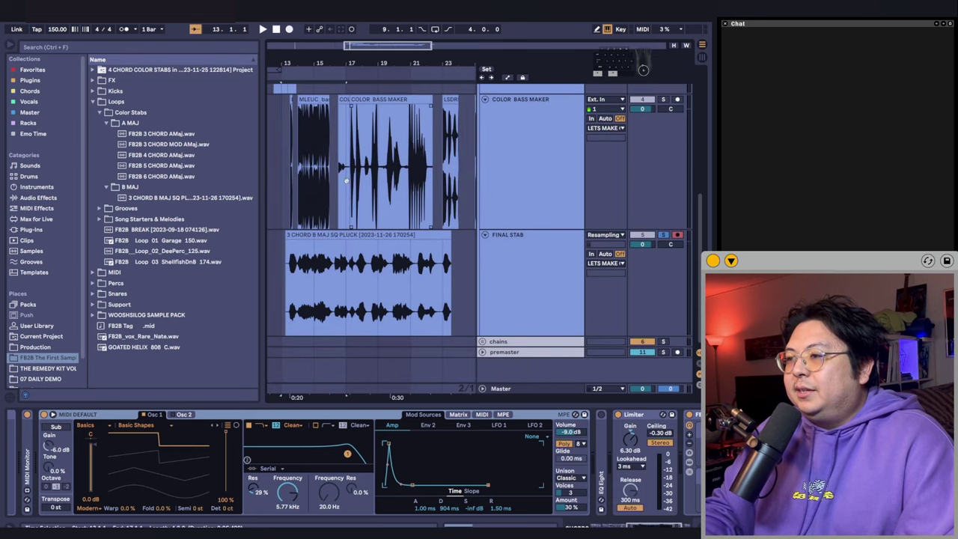
click(157, 198)
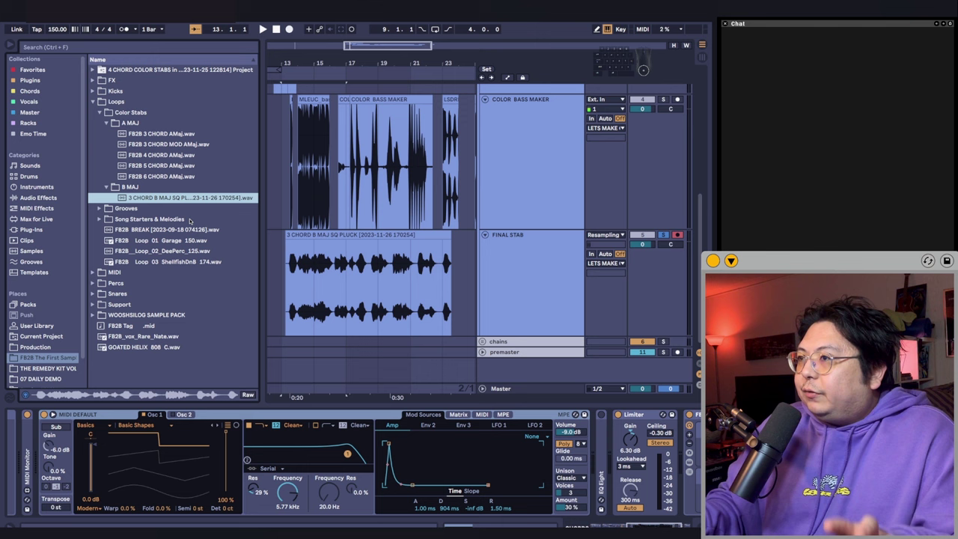
click(9, 43)
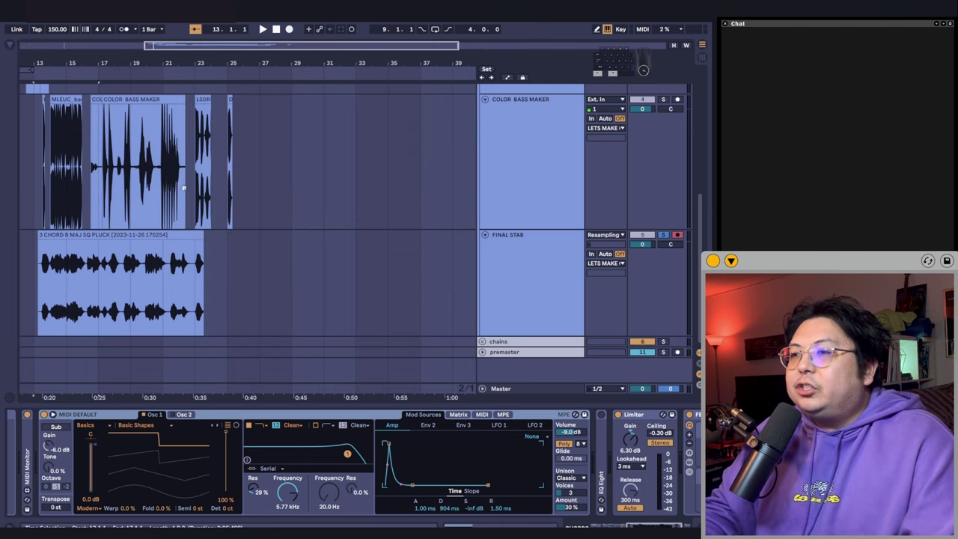
Return to the CHORDS track, examine its device chain including FB2B EZ CHORDS and the Arpeggiator, and play a note to audition the sound.
scroll(225, 117, up, 5)
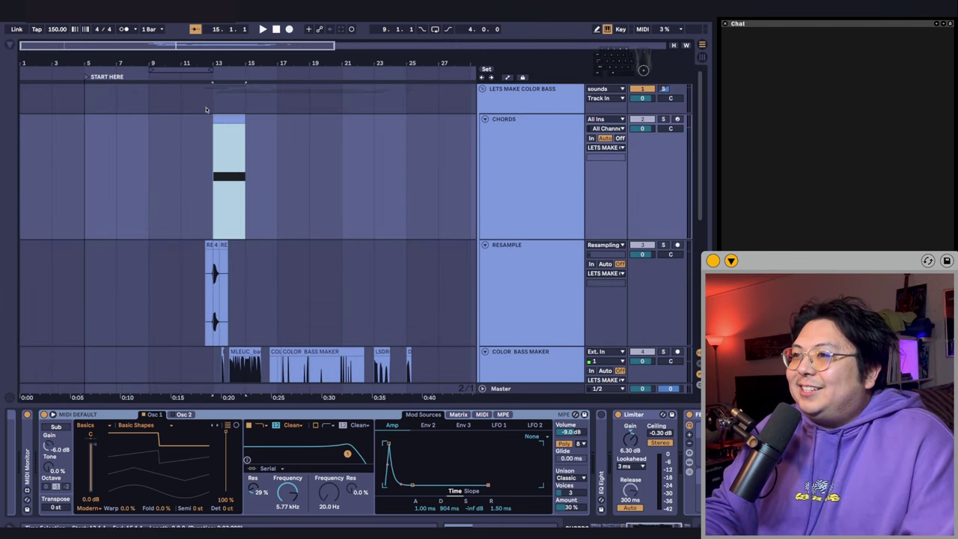
scroll(519, 162, up, 1)
click(102, 415)
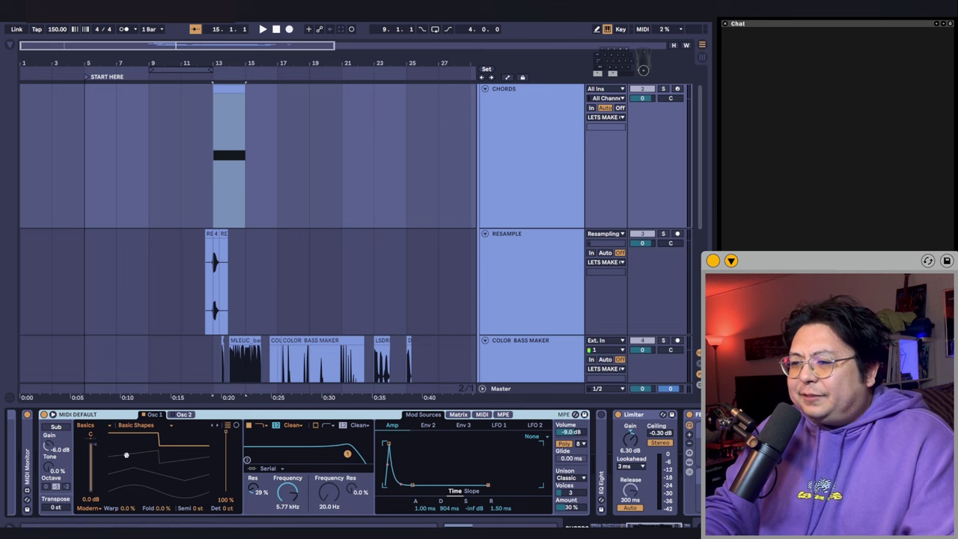
scroll(125, 455, left, 4)
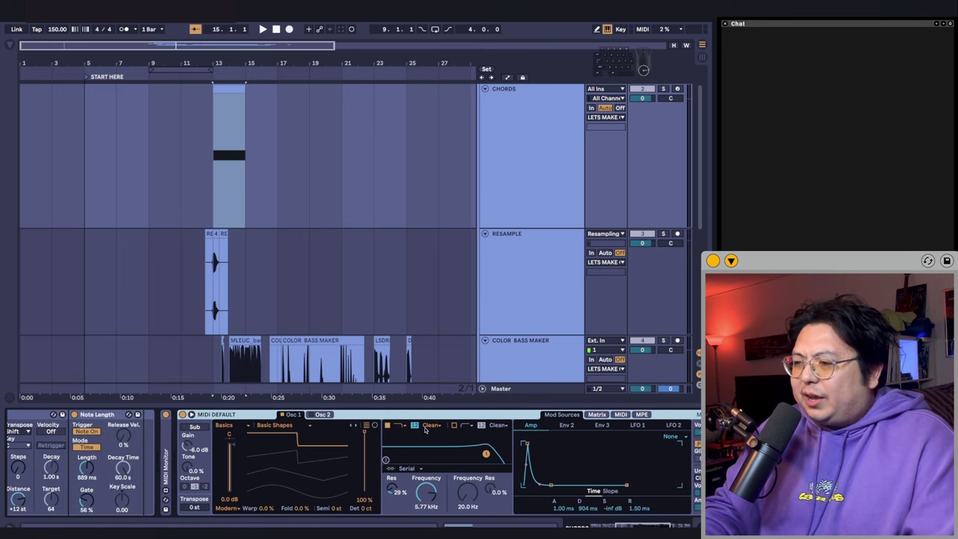
scroll(342, 449, right, 1)
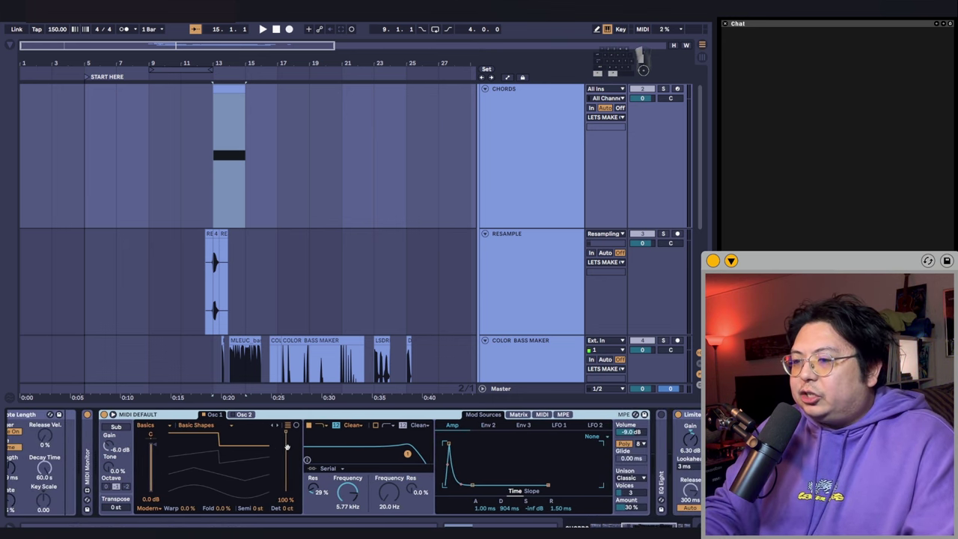
scroll(333, 266, up, 1)
click(509, 179)
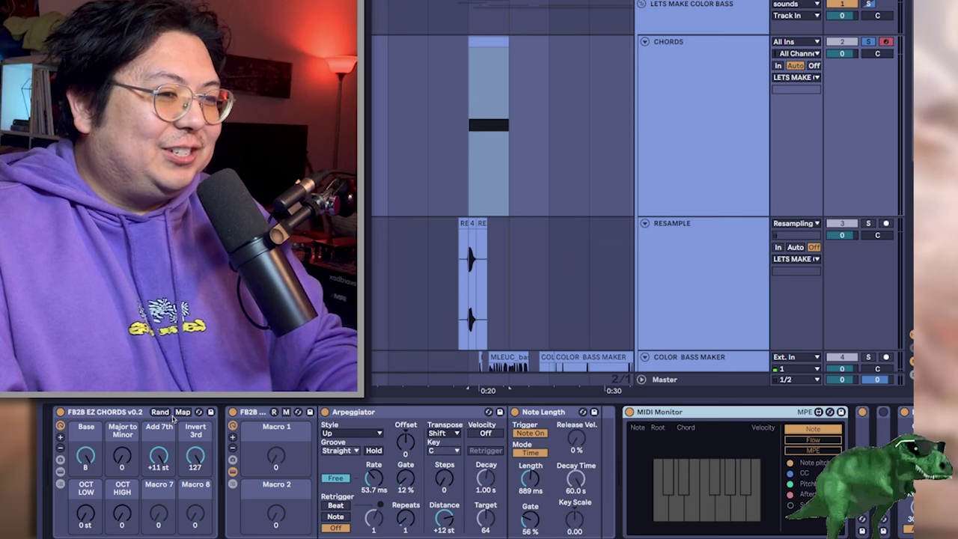
click(478, 37)
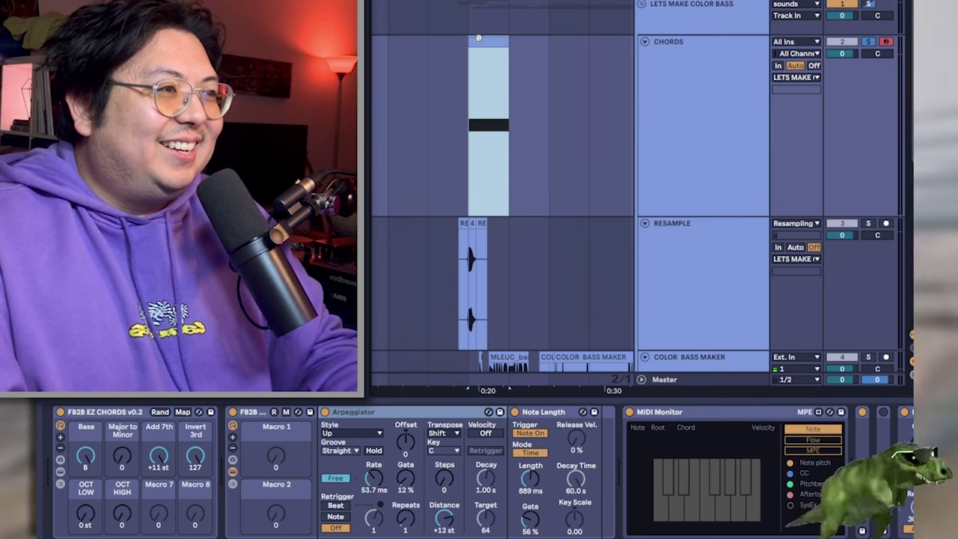
key(d)
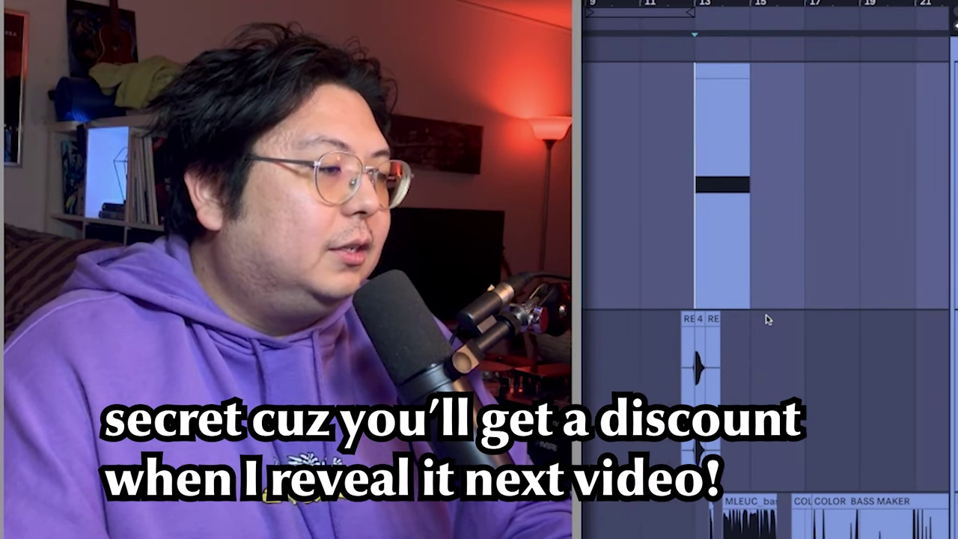
Move the three existing clips on the RESAMPLE track earlier to clear the space below the CHORDS clip.
drag(370, 349, 429, 251)
drag(516, 230, 266, 194)
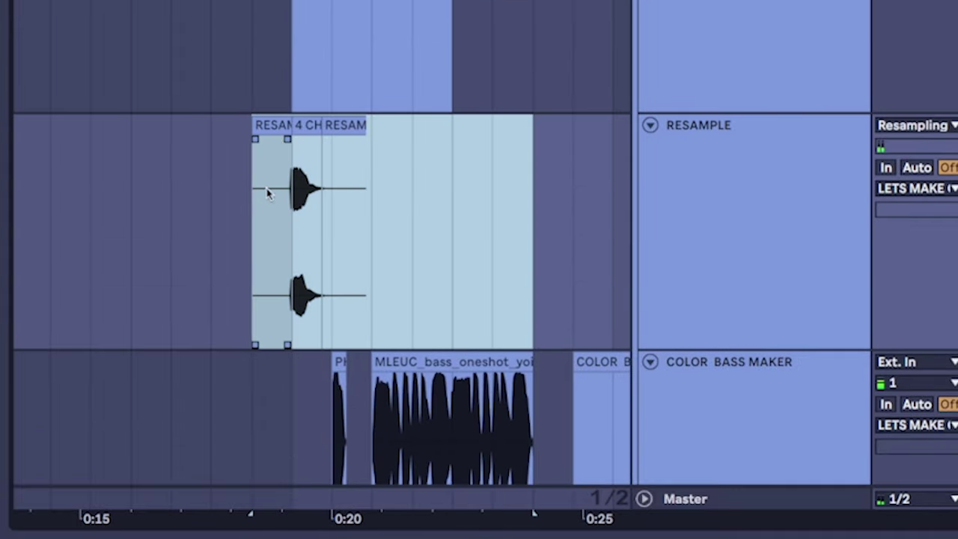
click(267, 126)
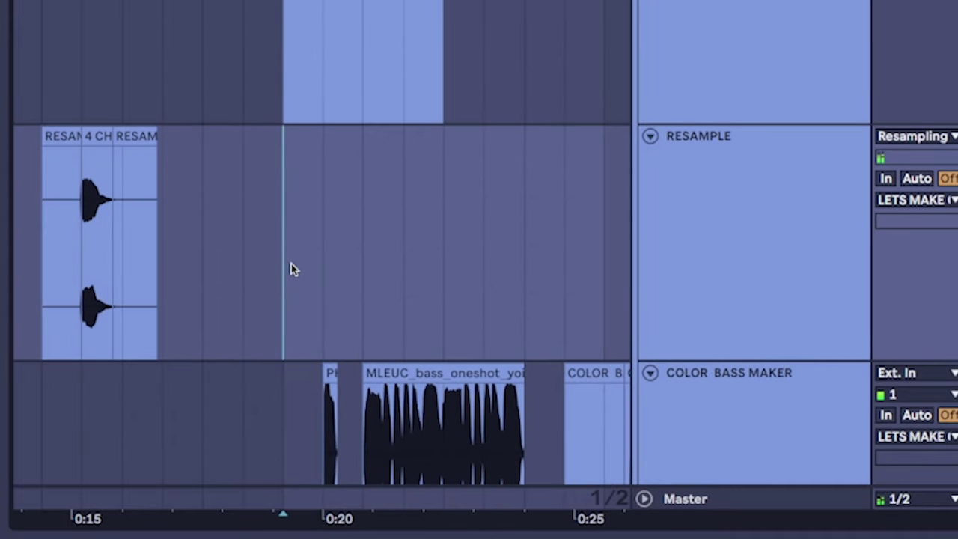
Record the CHORDS output onto the RESAMPLE track from bar 13 and stop after the chord has decayed.
scroll(322, 303, up, 2)
scroll(322, 322, down, 1)
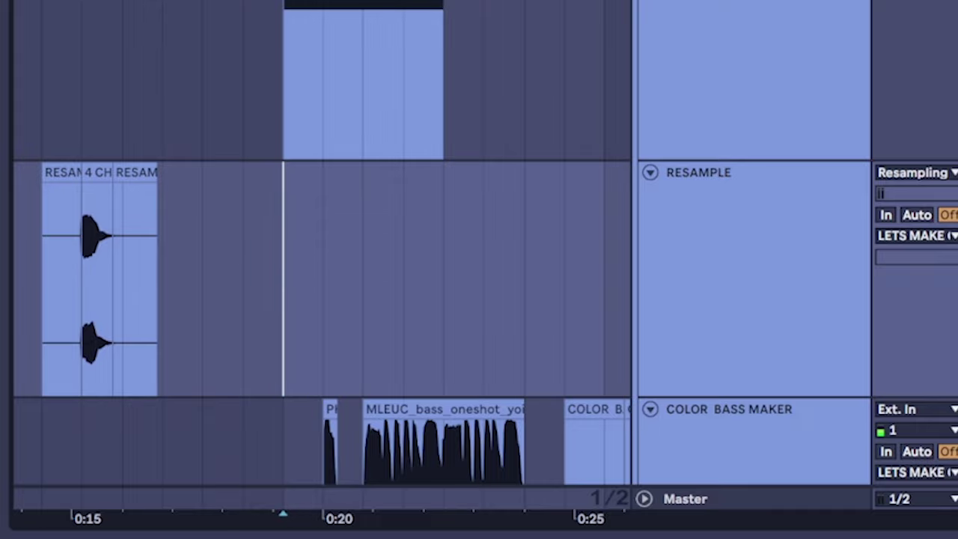
key(F9)
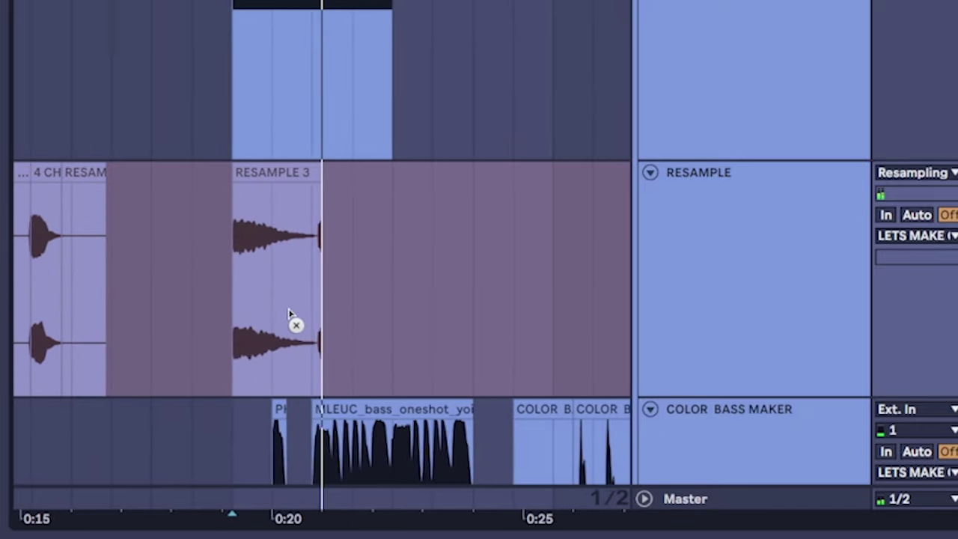
key(space)
Separate the opening part of the new RESAMPLE recording, from bar 13 to about three quarters through the bar, from its quiet tail.
key(plus)
key(plus)
drag(229, 308, 337, 297)
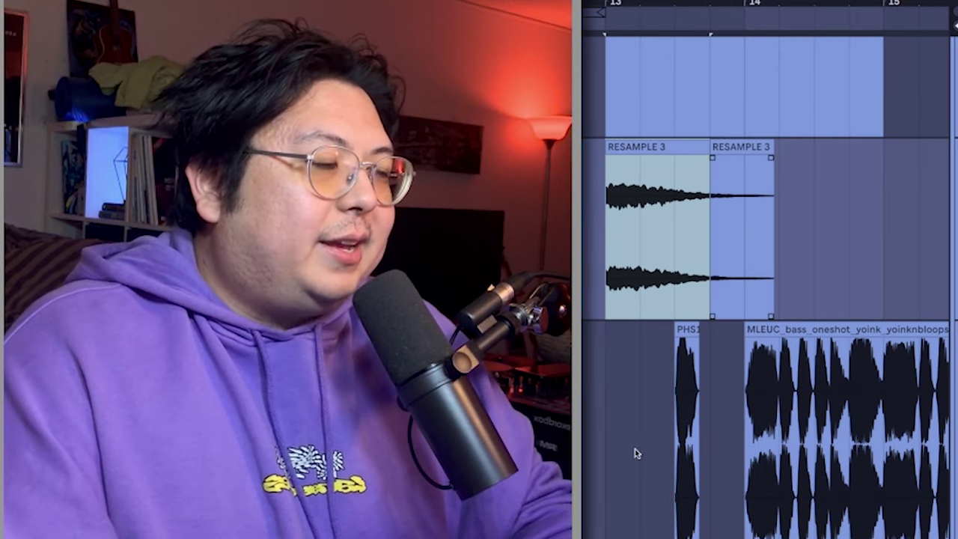
scroll(627, 396, down, 2)
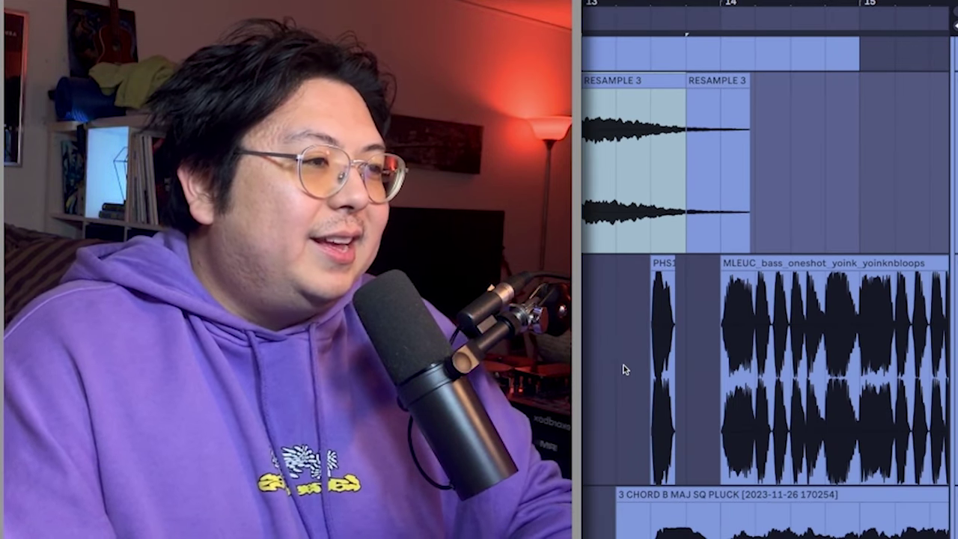
scroll(615, 397, down, 3)
drag(602, 408, 944, 400)
scroll(720, 380, right, 1)
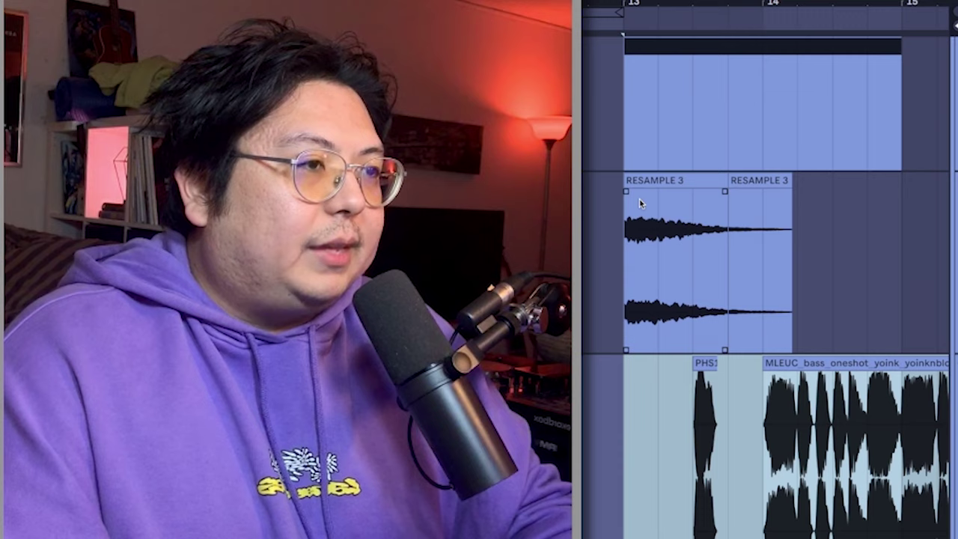
Rename the opening RESAMPLE clip at bar 13 as 4 CHORD ICEPLUCK and load it as the Hybrid Reverb's user convolution IR.
click(641, 183)
key(super+r)
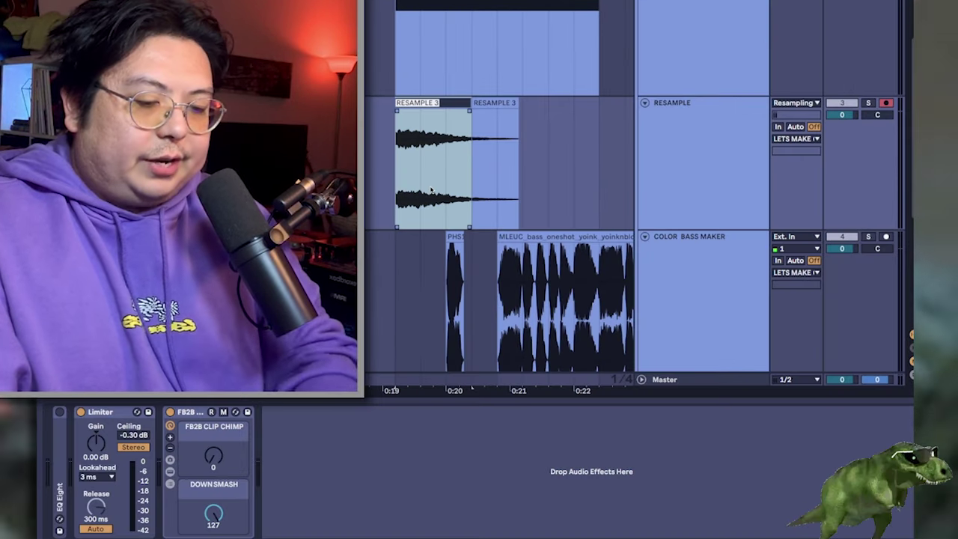
text(4 CHORD ICEPLUCK)
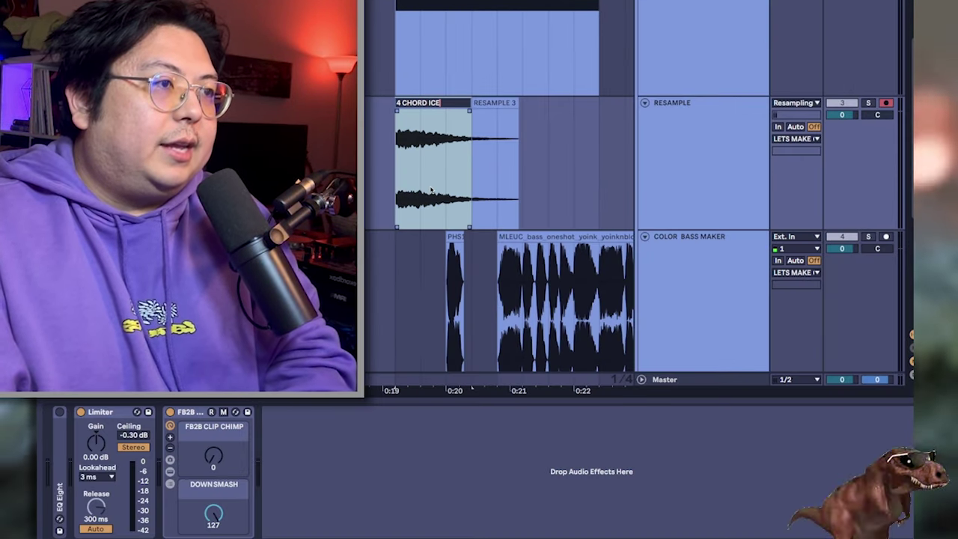
key(Return)
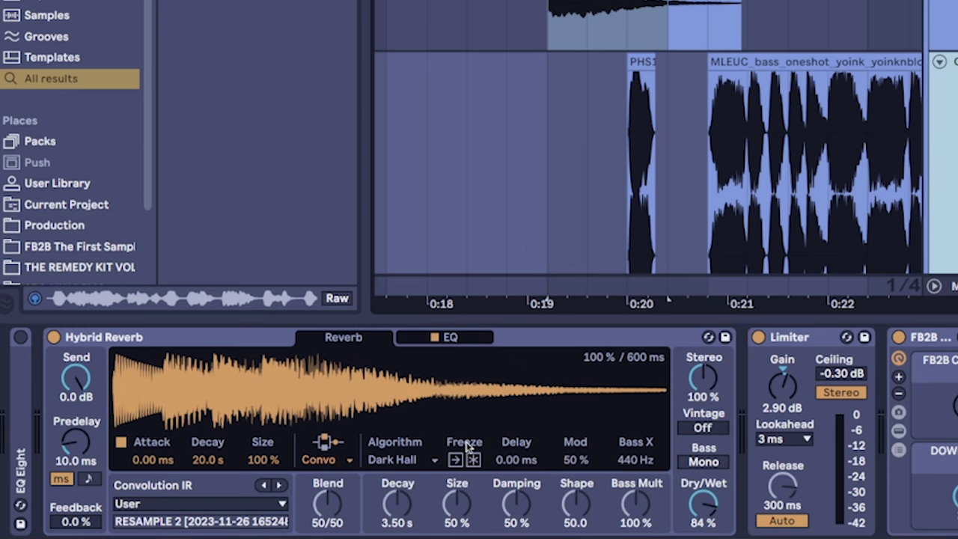
drag(606, 23, 259, 511)
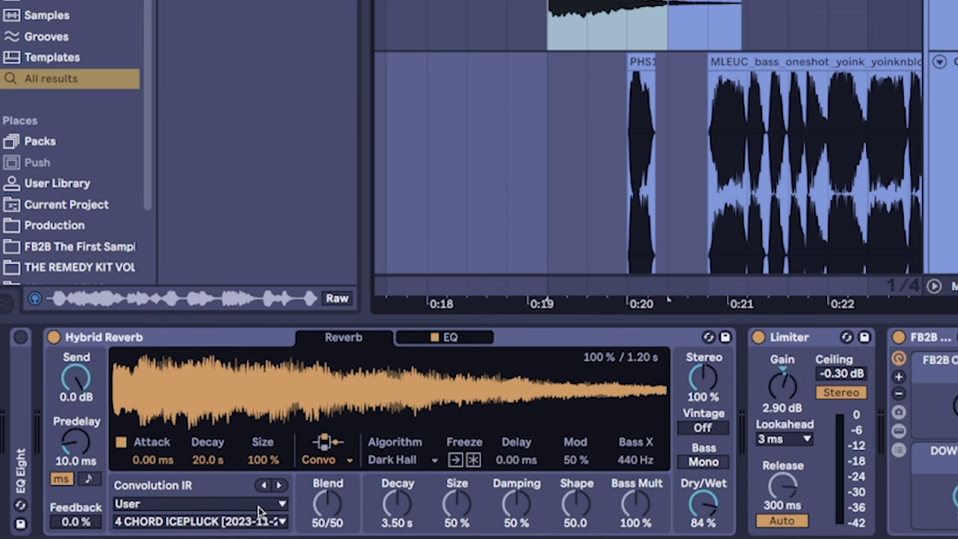
Play the bass clips through the reverb and lower the Hybrid Reverb's Dry/Wet to 63%.
scroll(693, 125, down, 5)
scroll(694, 125, right, 2)
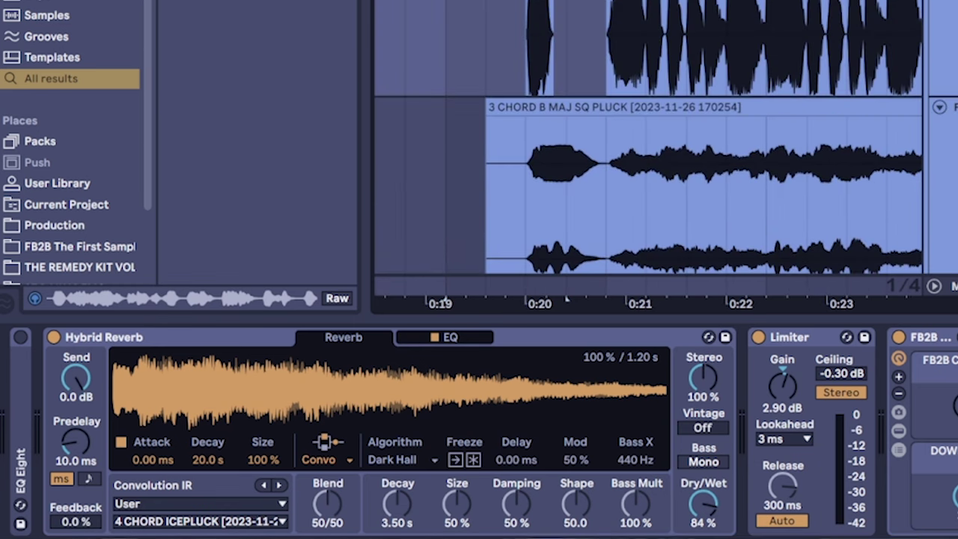
key(space)
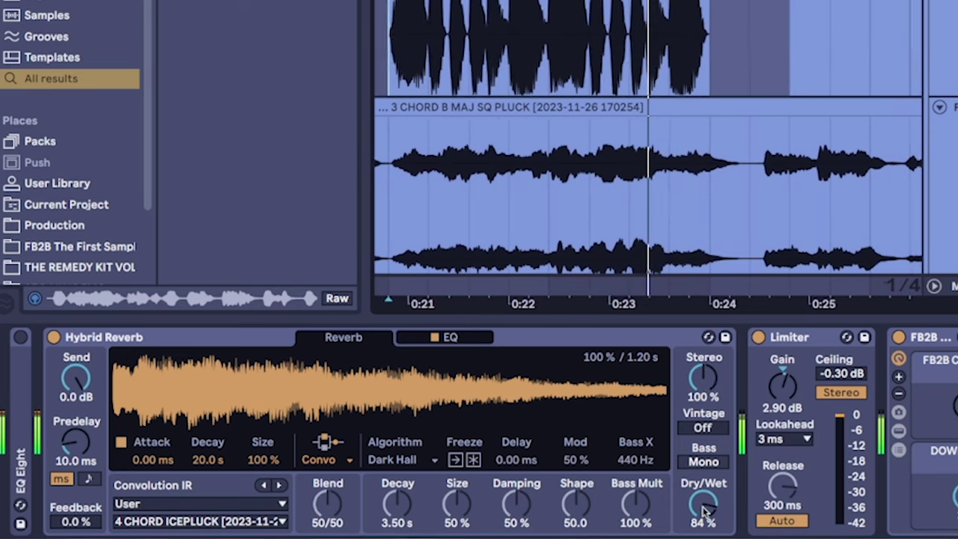
mouse_move(707, 513)
mouse_down()
mouse_move(707, 532)
mouse_move(706, 508)
mouse_up()
key(space)
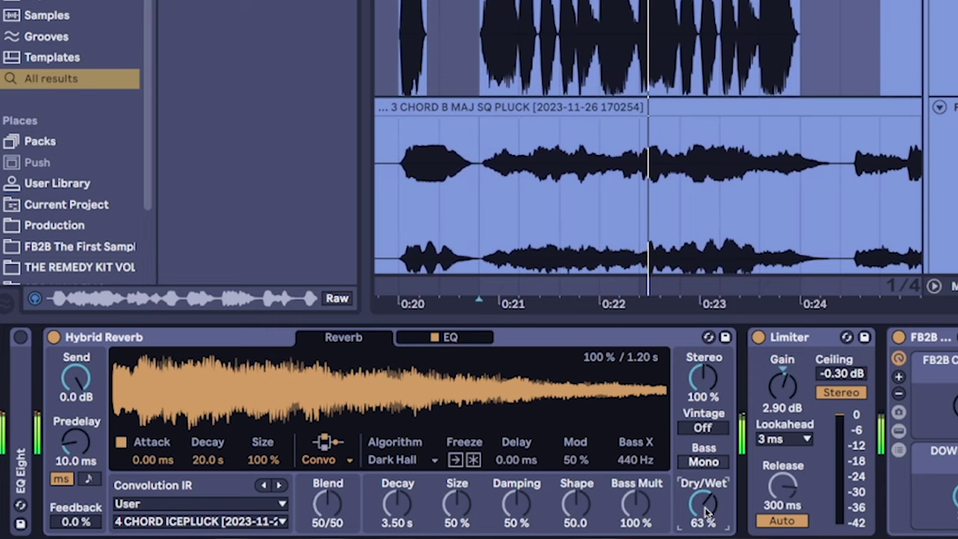
Audition the bass loop through the reverb, then continue playback from the start of the long COLOR BASS MAKER clip.
scroll(544, 35, down, 1)
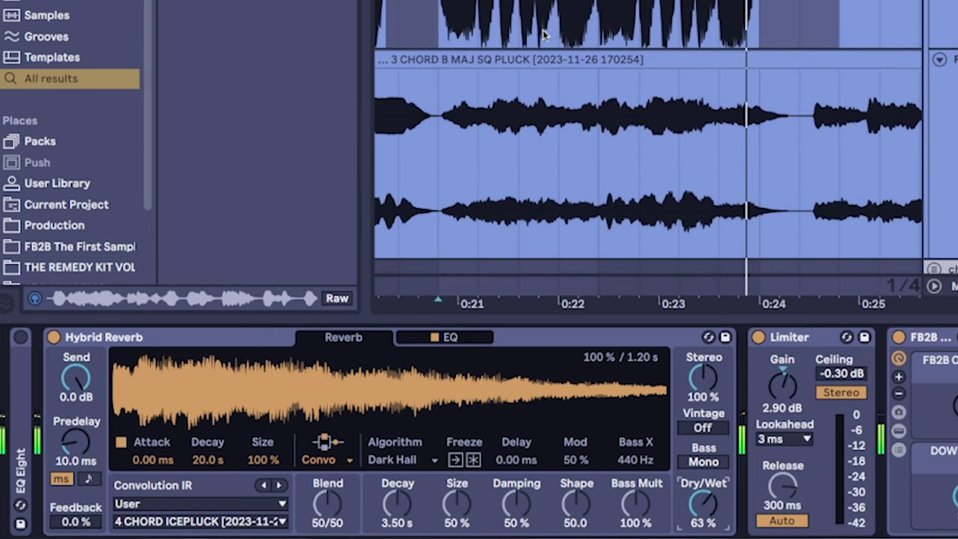
key(space)
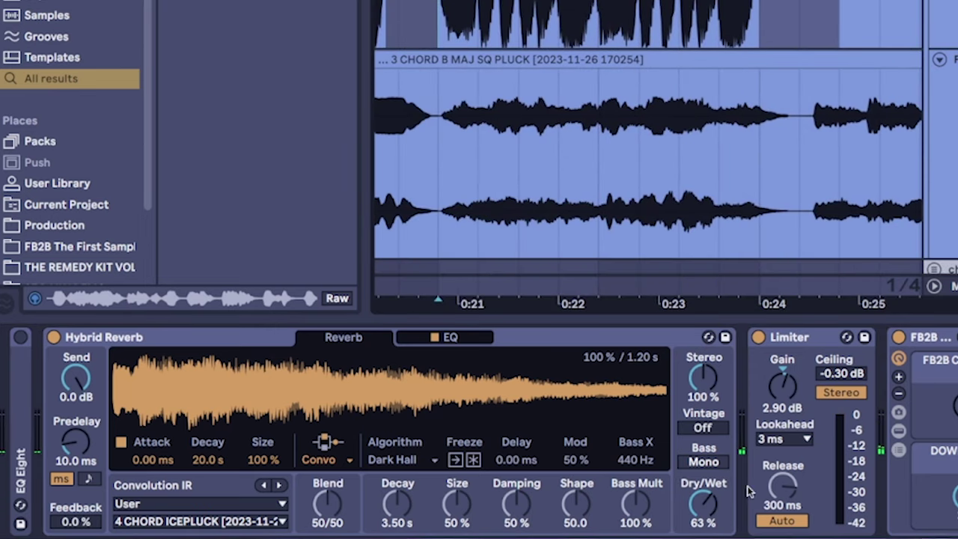
key(space)
scroll(538, 85, right, 5)
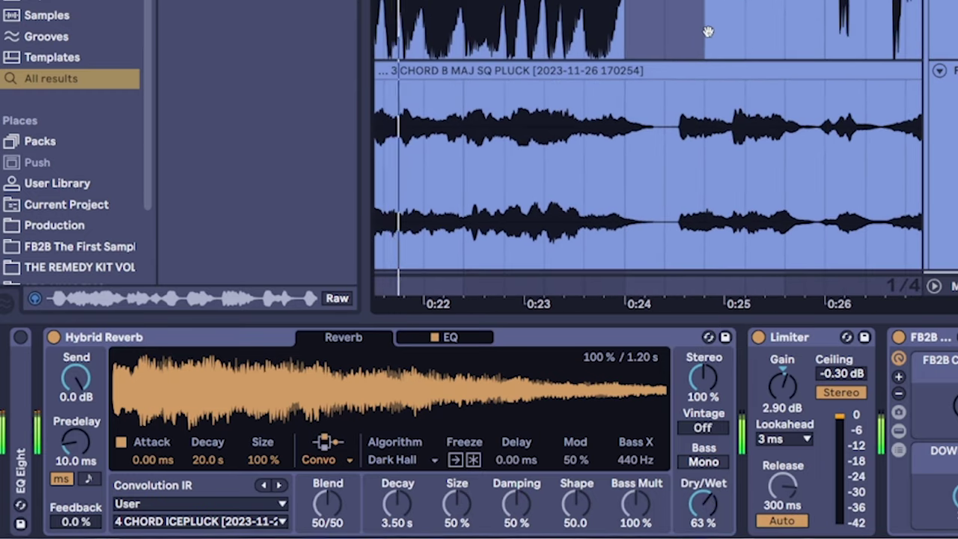
click(722, 45)
key(space)
key(space)
key(minus)
key(minus)
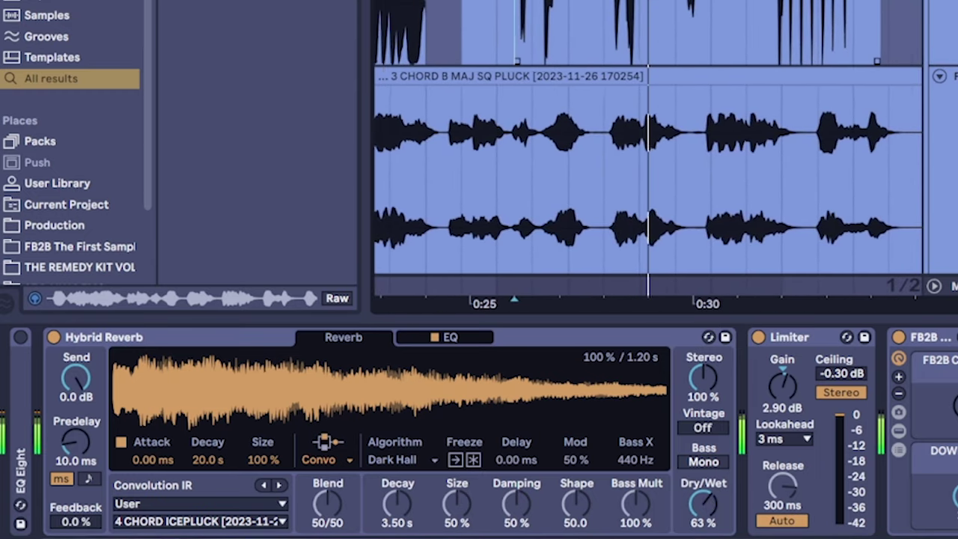
Move the 3 CHORD B MAJ SQ PLUCK clip much later on the FINAL STAB track to clear the space below the bass clips.
drag(692, 13, 820, 0)
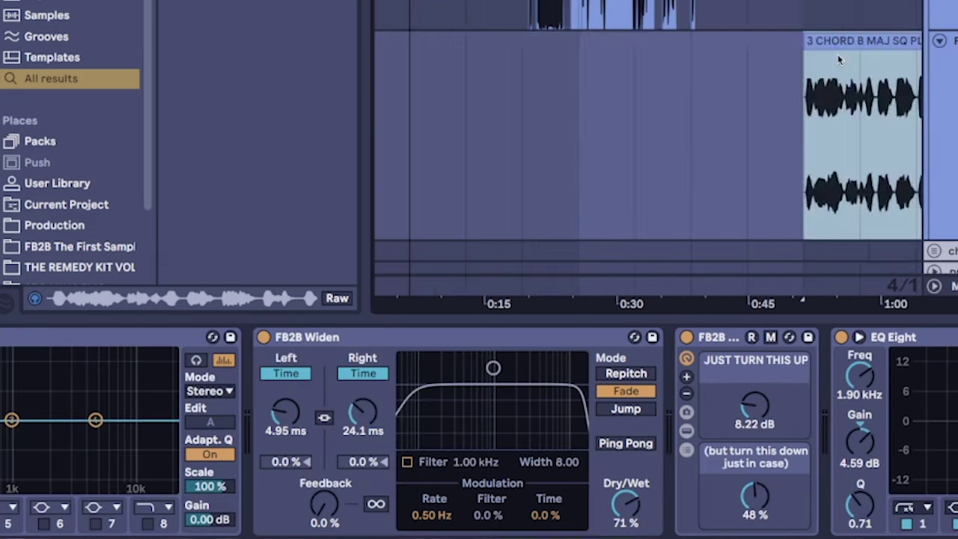
scroll(621, 120, up, 5)
drag(544, 152, 761, 86)
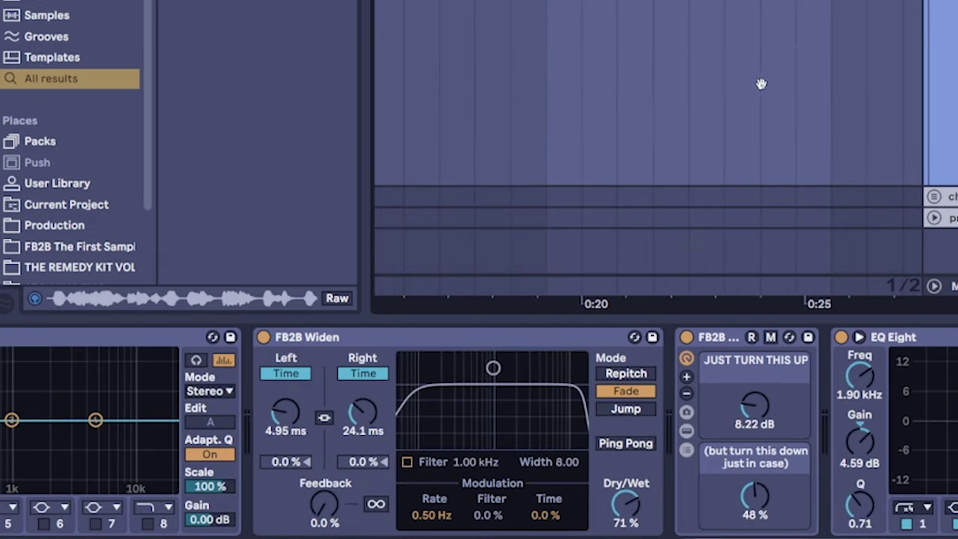
Record the MLEUC bass loop's processed output onto the FINAL STAB track from bar 14.
click(615, 92)
drag(613, 91, 594, 152)
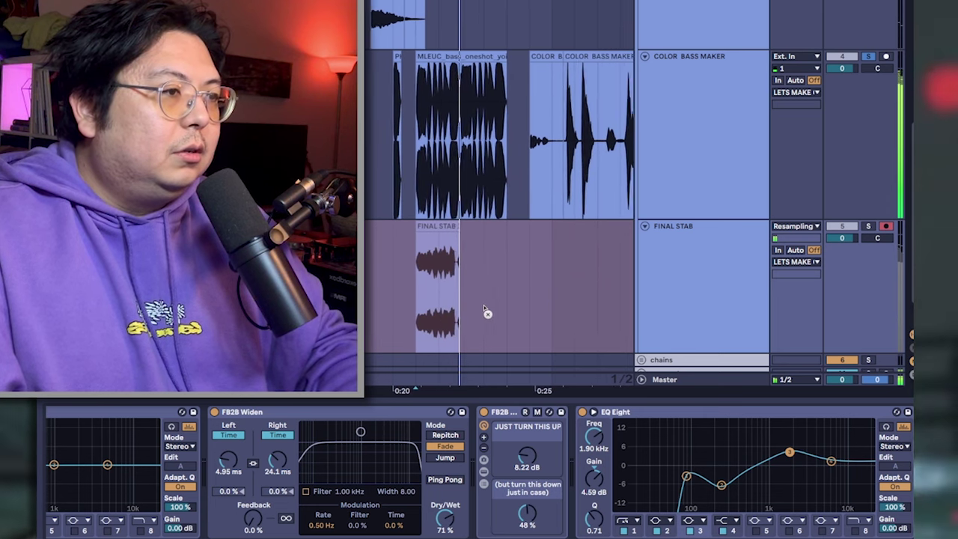
scroll(485, 311, right, 5)
scroll(472, 296, down, 1)
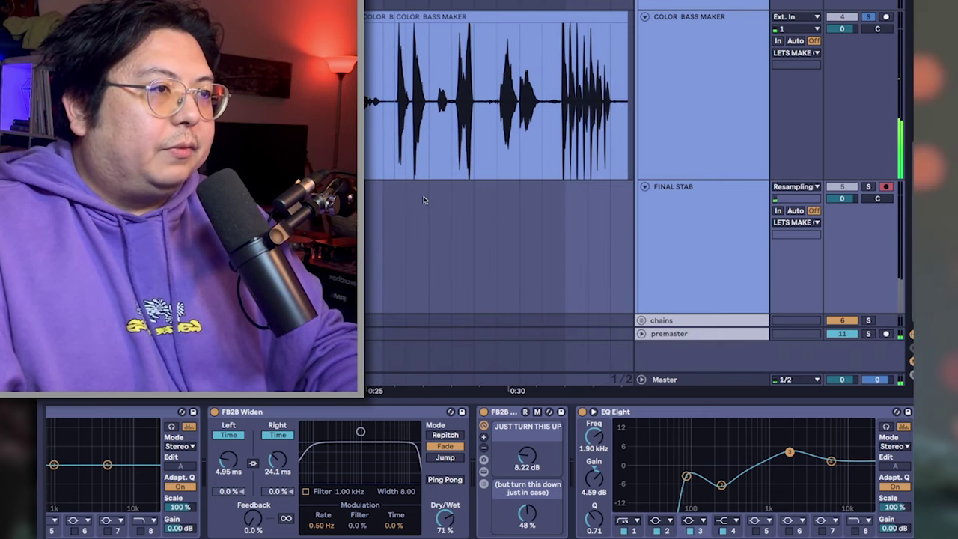
Record a second FINAL STAB pass, starting just before the long COLOR BASS MAKER clip.
scroll(423, 200, up, 1)
scroll(424, 200, left, 1)
click(679, 75)
click(493, 518)
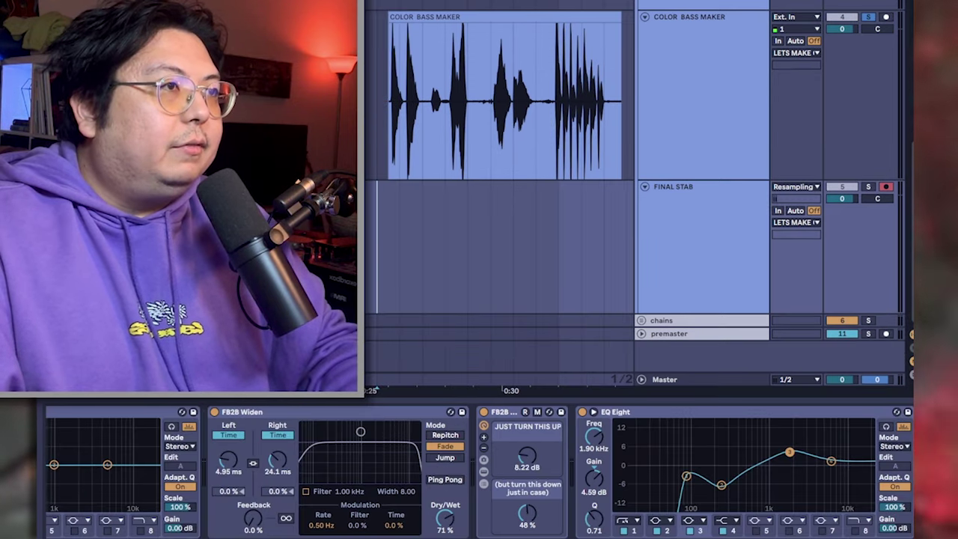
key(F9)
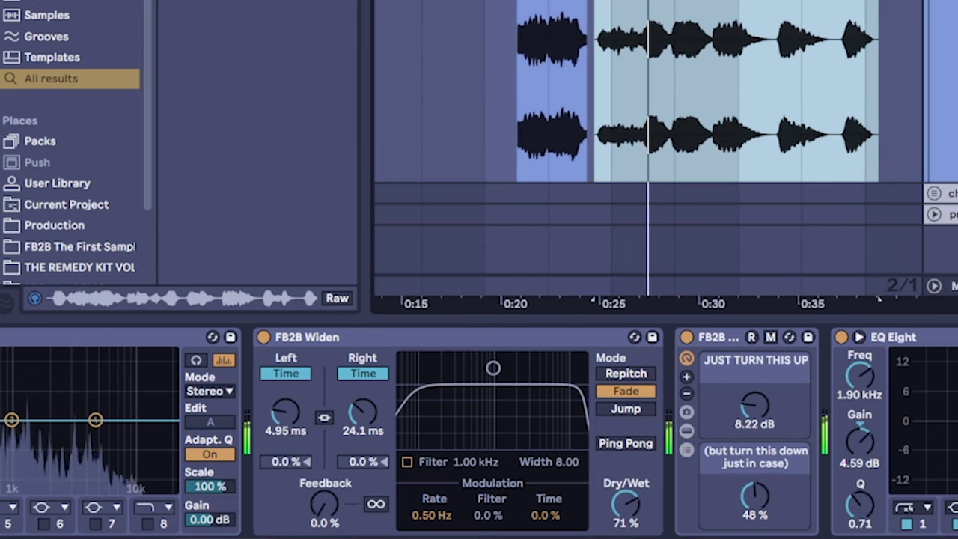
Solo FINAL STAB and, during playback, set EQ Eight output gain to -7.50 dB, Limiter gain to 2.40 dB, CLIP CHIMP to 7 and DOWN SMASH to 0.
scroll(478, 433, right, 4)
scroll(479, 433, right, 2)
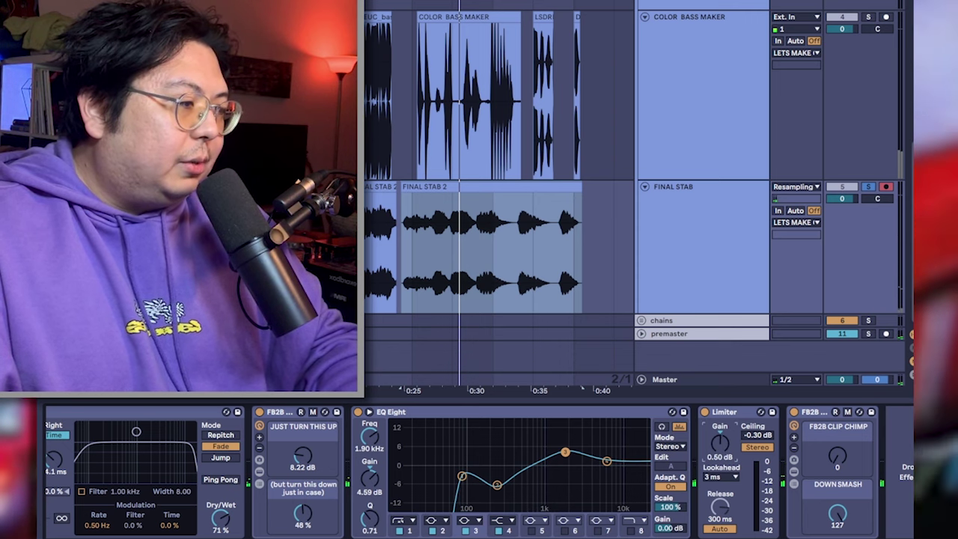
key(space)
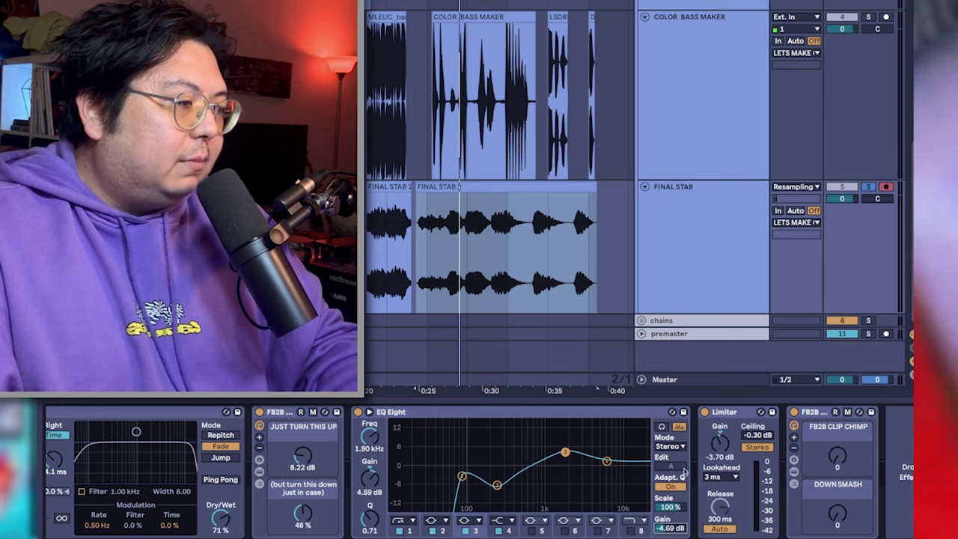
key(space)
double_click(719, 443)
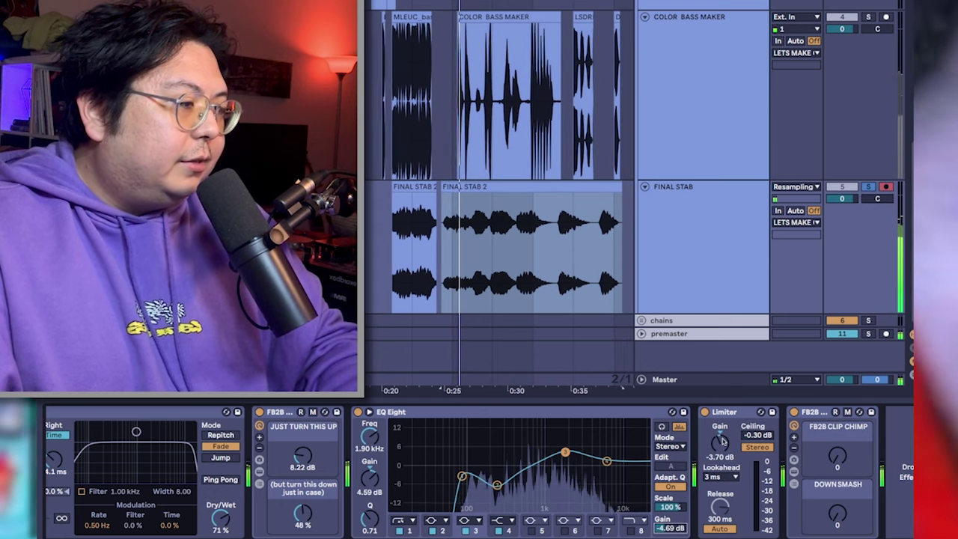
key(space)
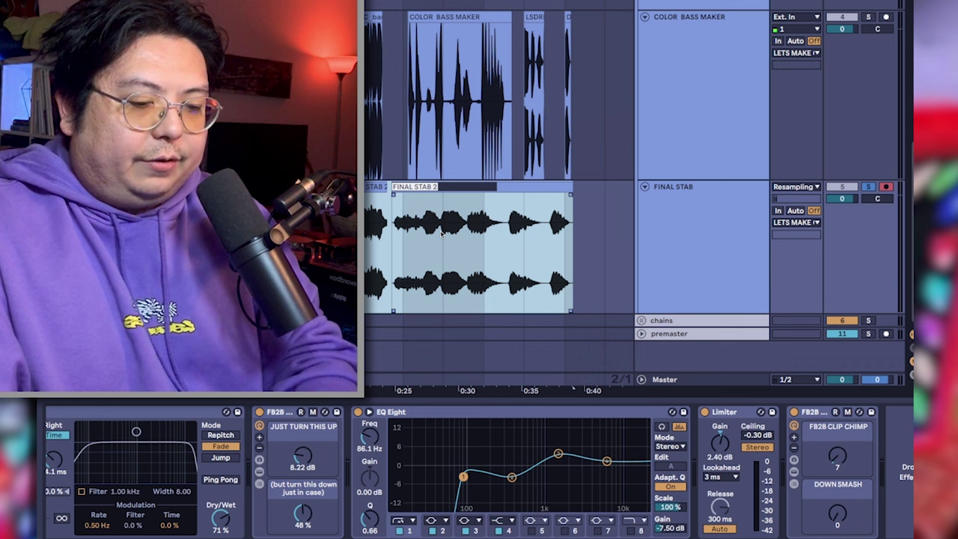
Rename the two new FINAL STAB recordings as 4 CHORD ICEPLUCK.
key(BackSpace)
text(4 CHORD ICEPLUCK)
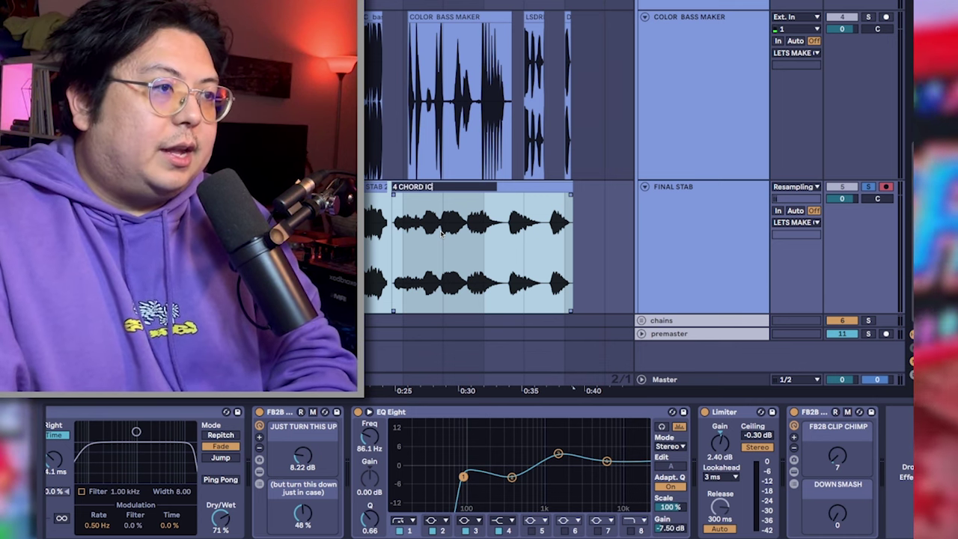
key(Return)
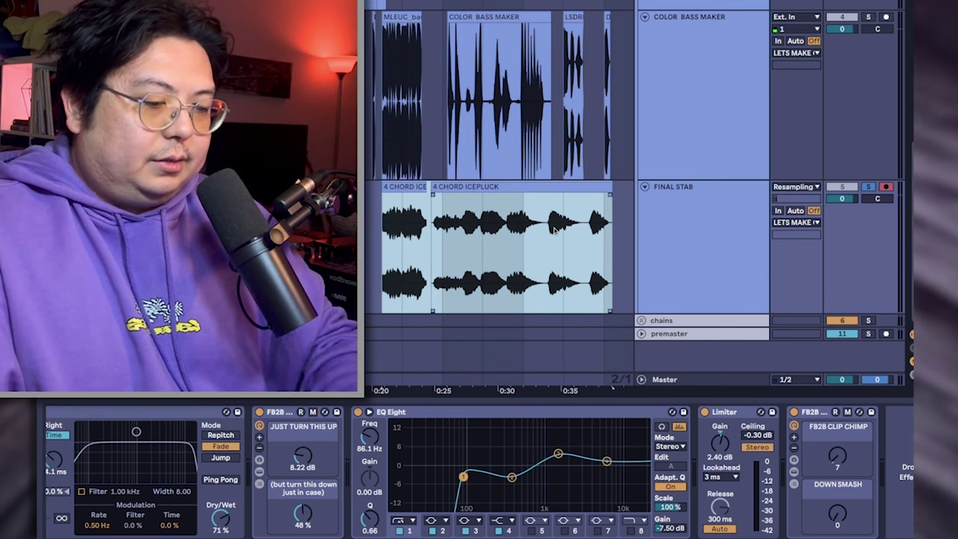
Consolidate the two ICEPLUCK clips and copy the sample from the browser into the sample pack's Loops > Color Stabs > B MAJ folder.
right_click(462, 193)
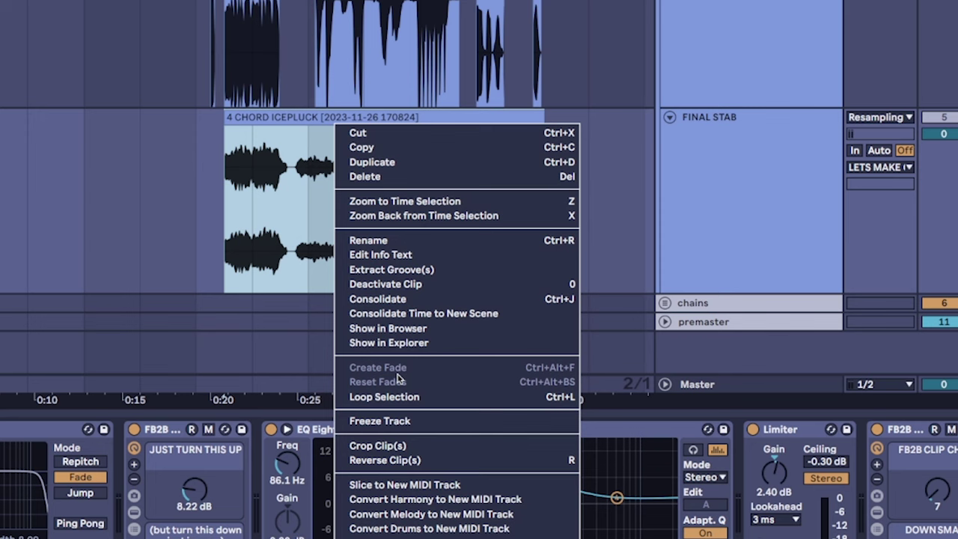
click(400, 331)
drag(197, 512, 71, 530)
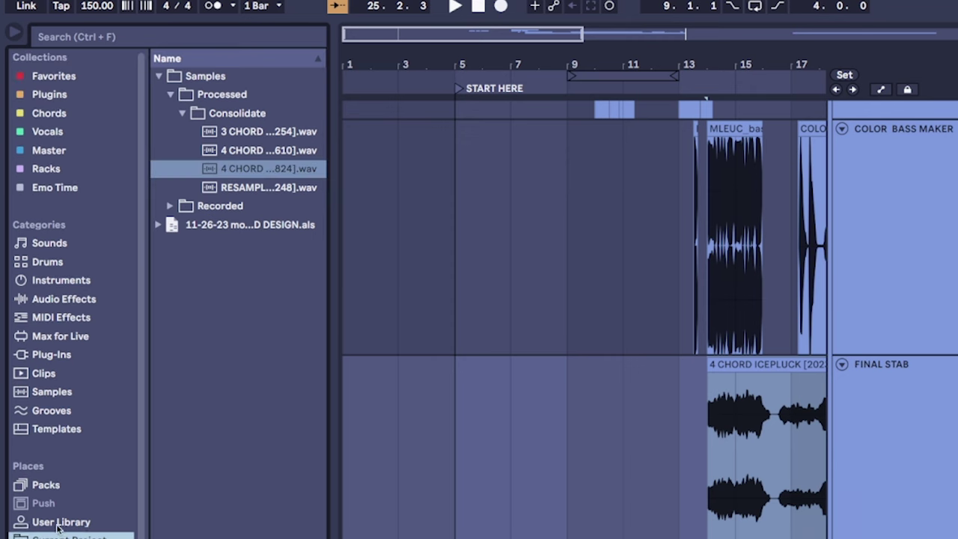
click(48, 358)
click(135, 327)
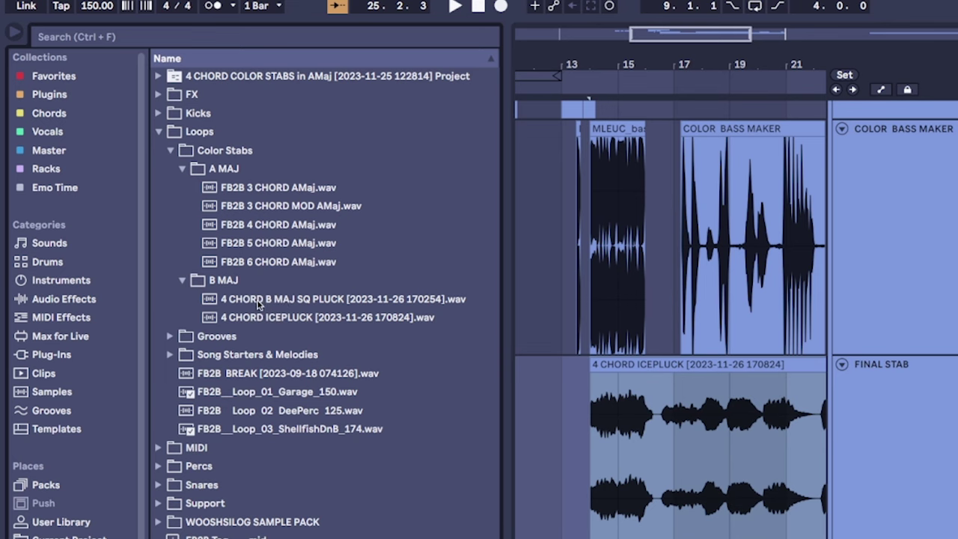
click(251, 318)
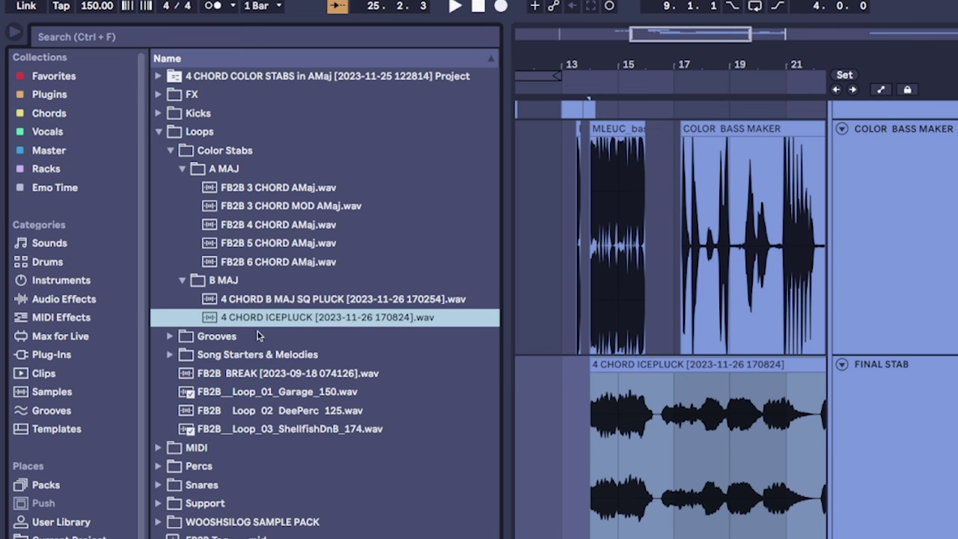
drag(506, 278, 302, 281)
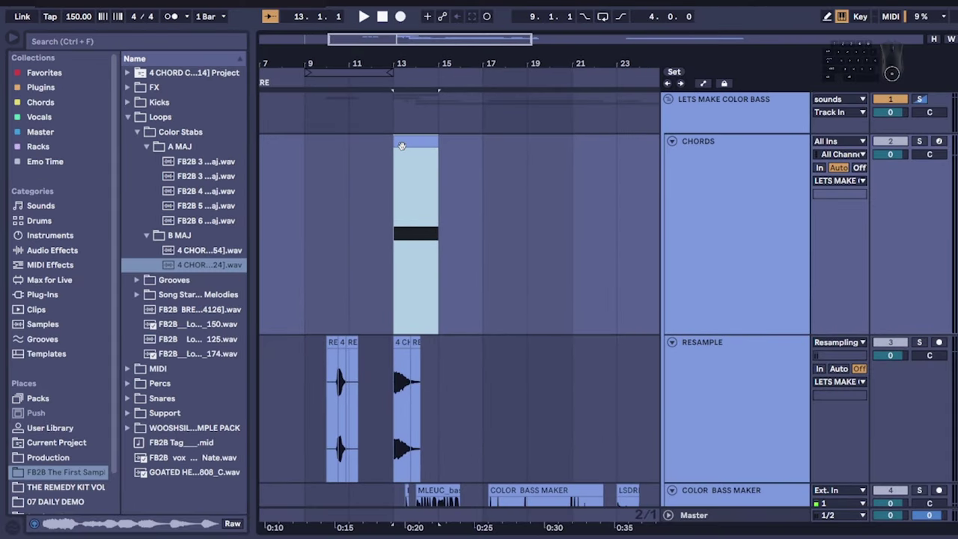
Raise the E3 note in the CHORDS clip at bar 13 to F#3 and return to the arrangement.
double_click(402, 145)
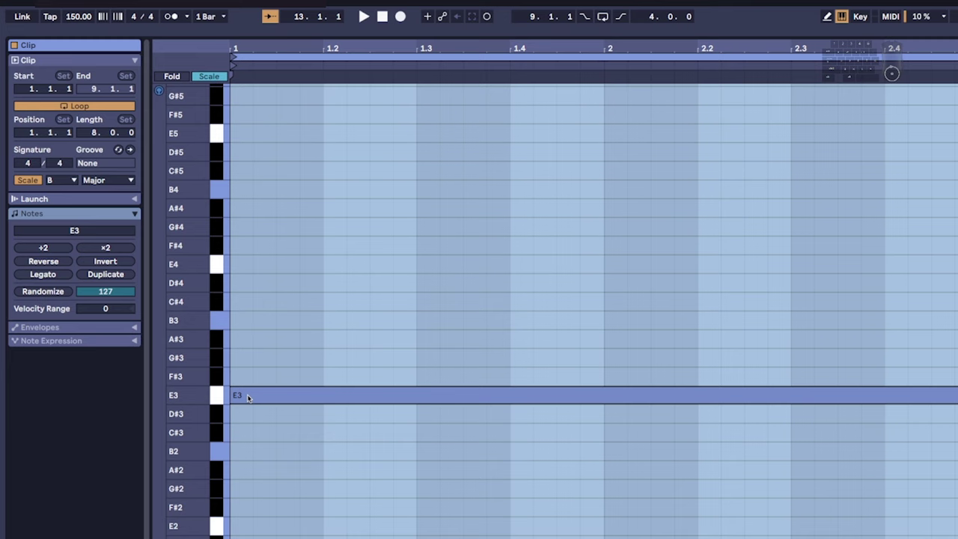
drag(266, 394, 273, 374)
key(shift+Tab)
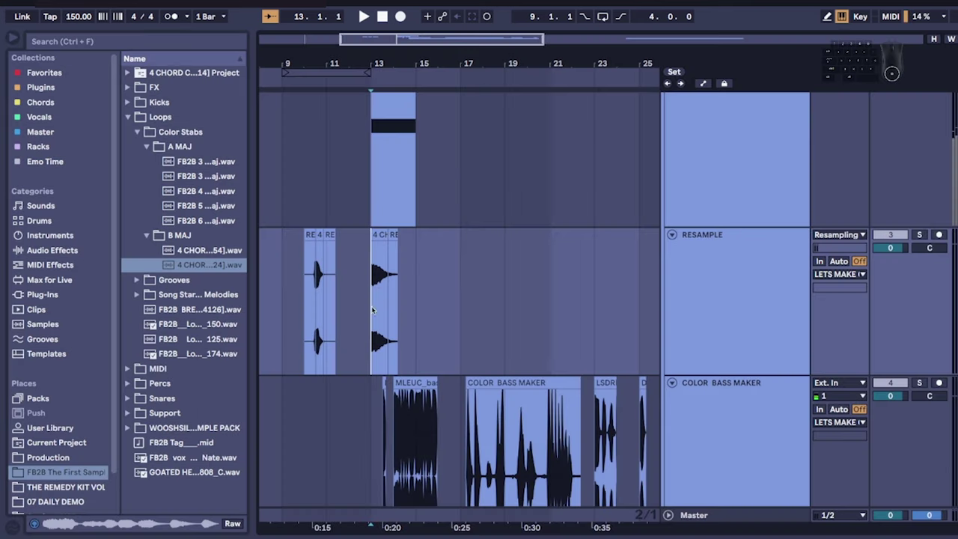
Delete the two clips at bar 13 on the RESAMPLE track and arm the track for recording.
scroll(370, 306, up, 3)
drag(370, 305, 495, 301)
key(Delete)
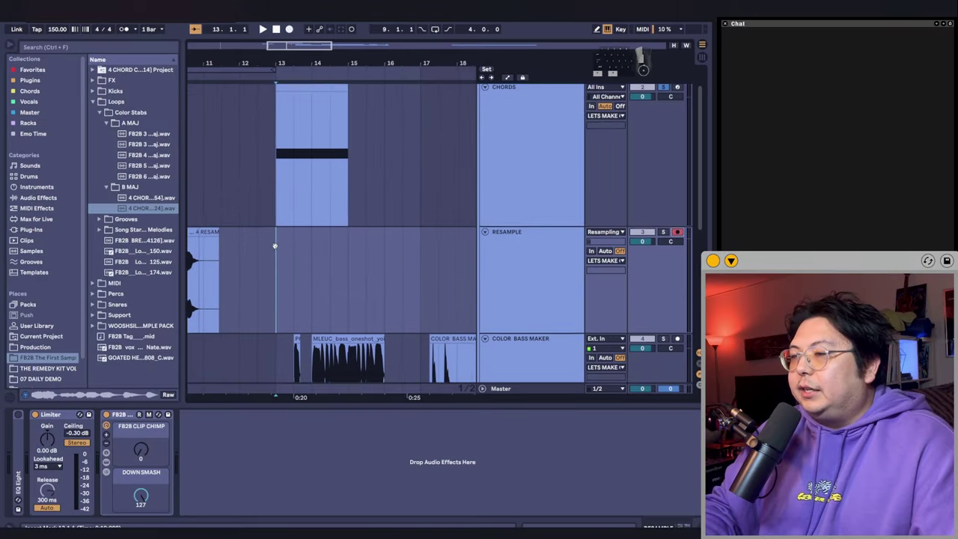
Hide the browser and record the CHORDS output with the changed note onto the RESAMPLE track from bar 13.
scroll(278, 241, up, 3)
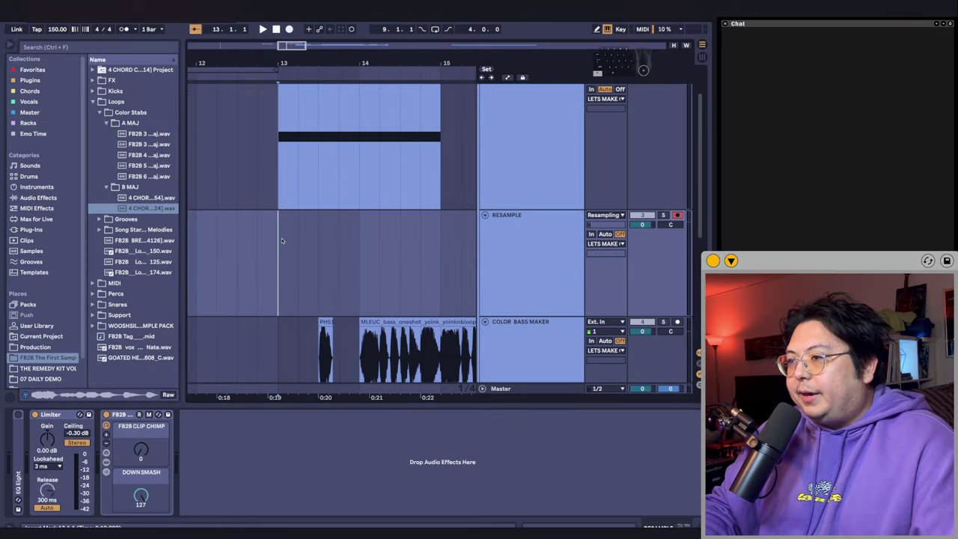
key(ctrl+alt+b)
drag(141, 145, 187, 138)
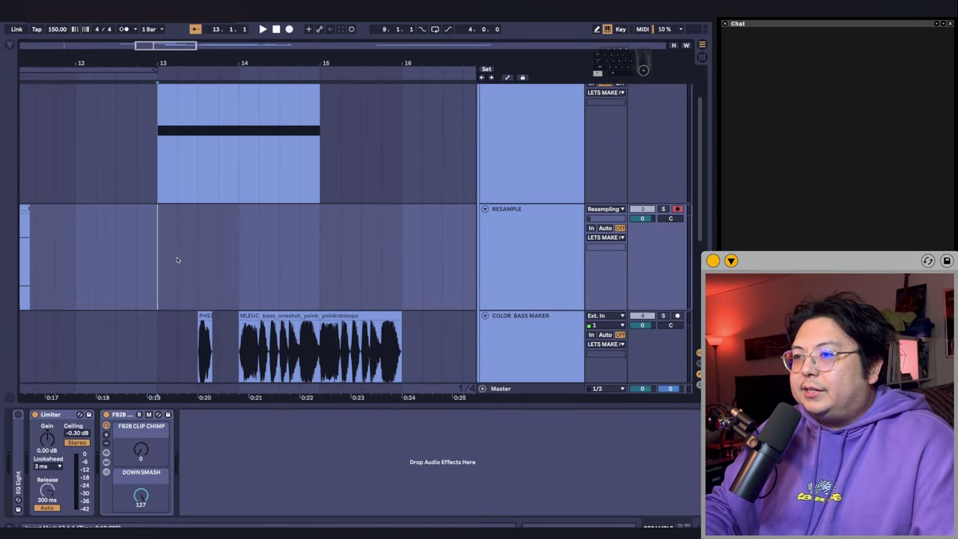
drag(178, 260, 295, 260)
scroll(295, 260, right, 1)
scroll(255, 270, up, 1)
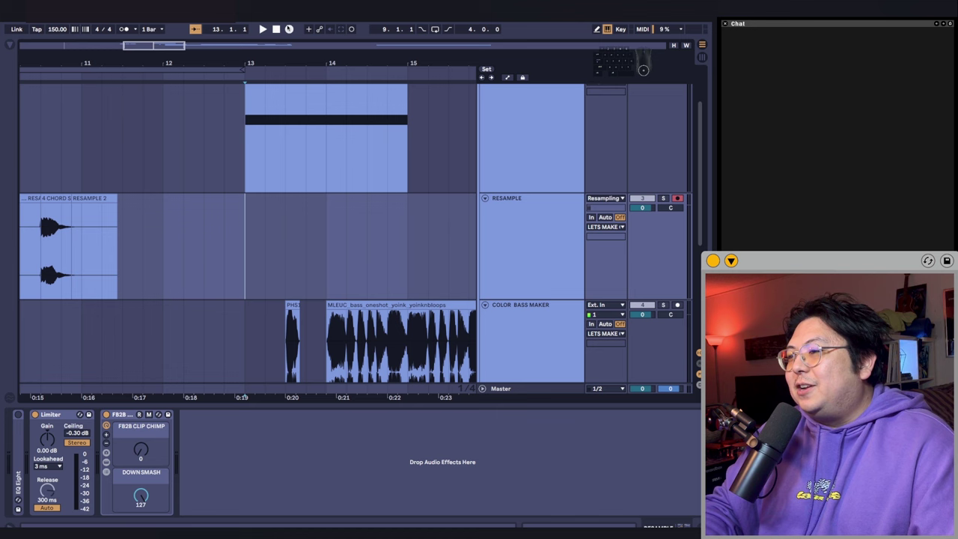
click(290, 30)
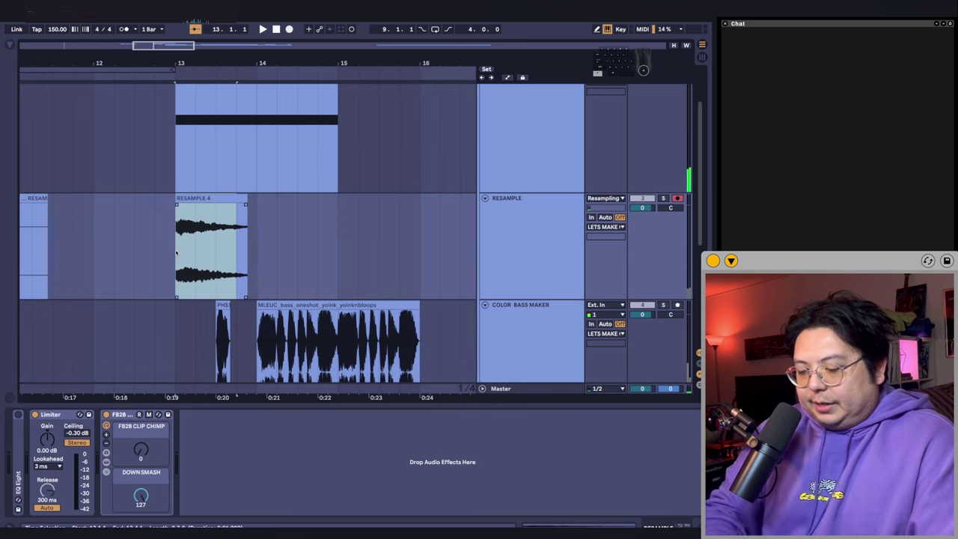
Consolidate the new RESAMPLE recording, name it 5 CHORD ICEPLUCK, and load it as the Hybrid Reverb impulse response on COLOR BASS MAKER.
key(ctrl+j)
drag(205, 202, 250, 200)
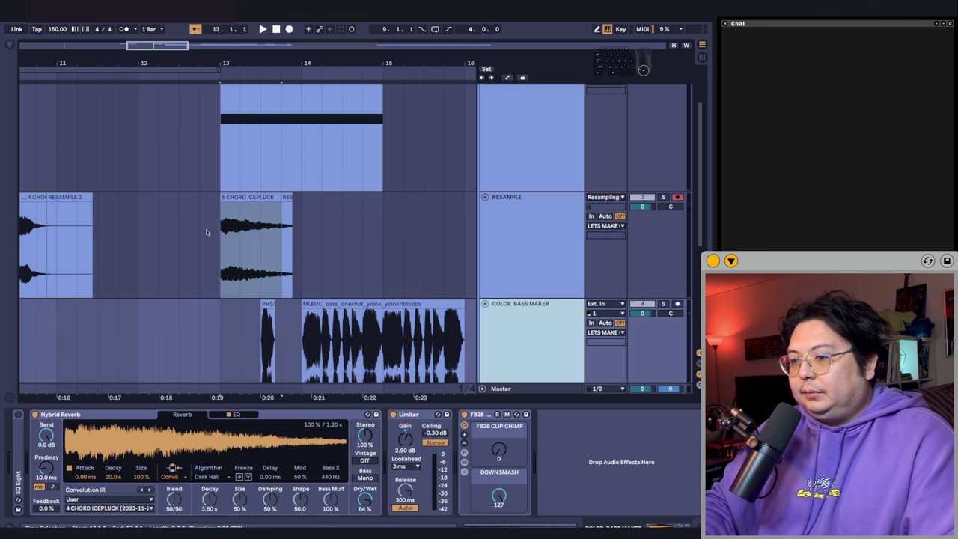
click(261, 196)
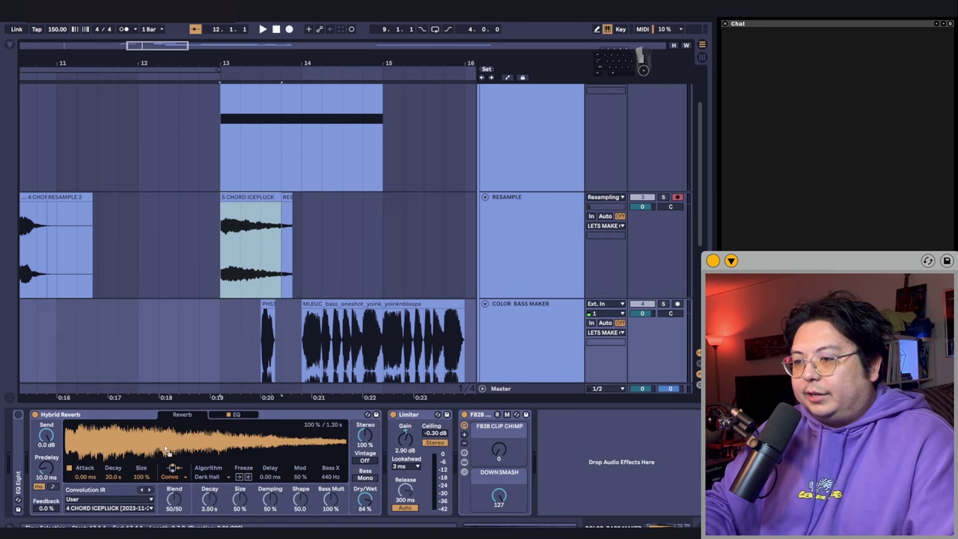
drag(166, 449, 166, 449)
Solo the COLOR BASS MAKER track and play the bass hits from 13.3 through the new impulse response.
mouse_move(276, 344)
mouse_down()
mouse_move(286, 255)
mouse_move(251, 197)
mouse_up()
click(216, 243)
key(s)
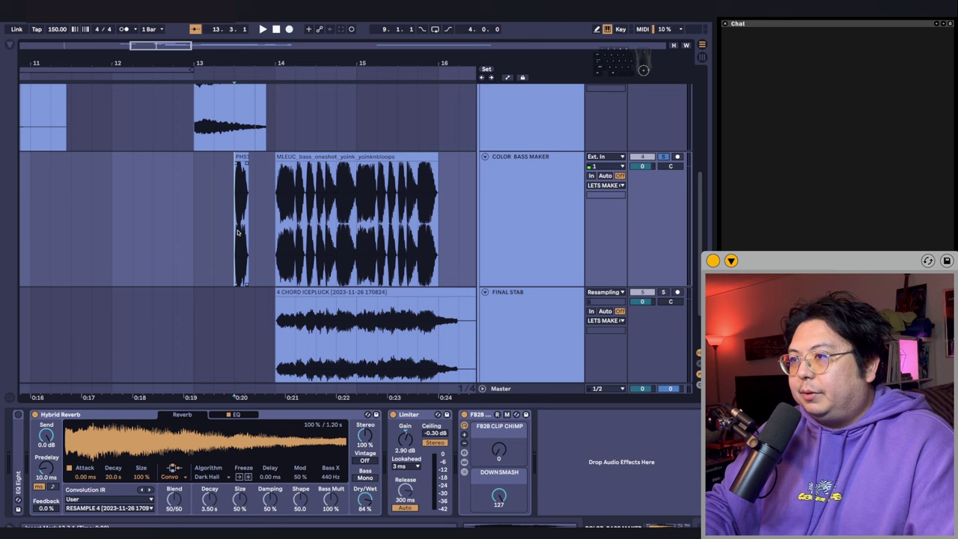
key(space)
drag(282, 252, 239, 226)
click(240, 225)
mouse_move(342, 233)
mouse_down()
mouse_move(295, 243)
mouse_move(289, 213)
mouse_move(246, 215)
mouse_up()
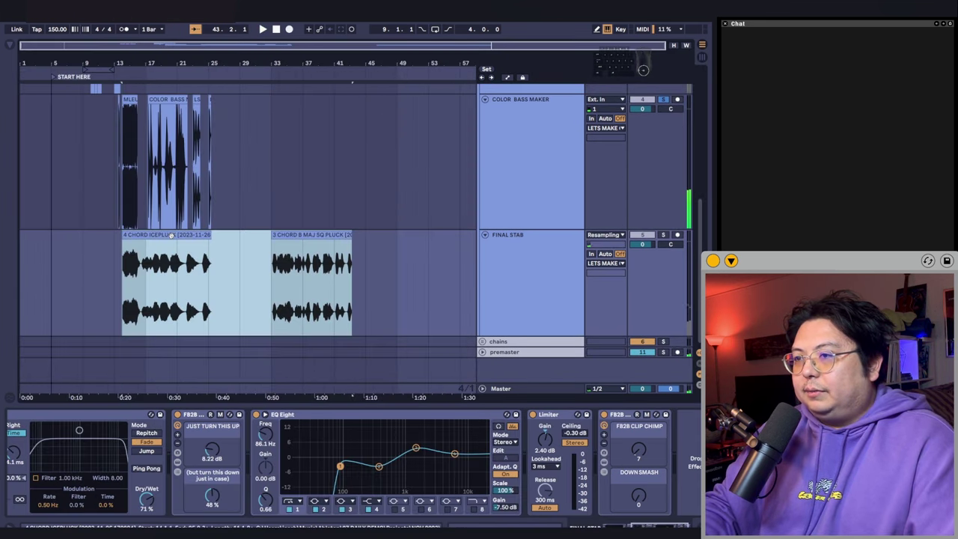
Move the two existing FINAL STAB clips further along the timeline to clear the space from bar 13.
drag(166, 237, 347, 240)
scroll(206, 278, up, 3)
drag(205, 277, 334, 276)
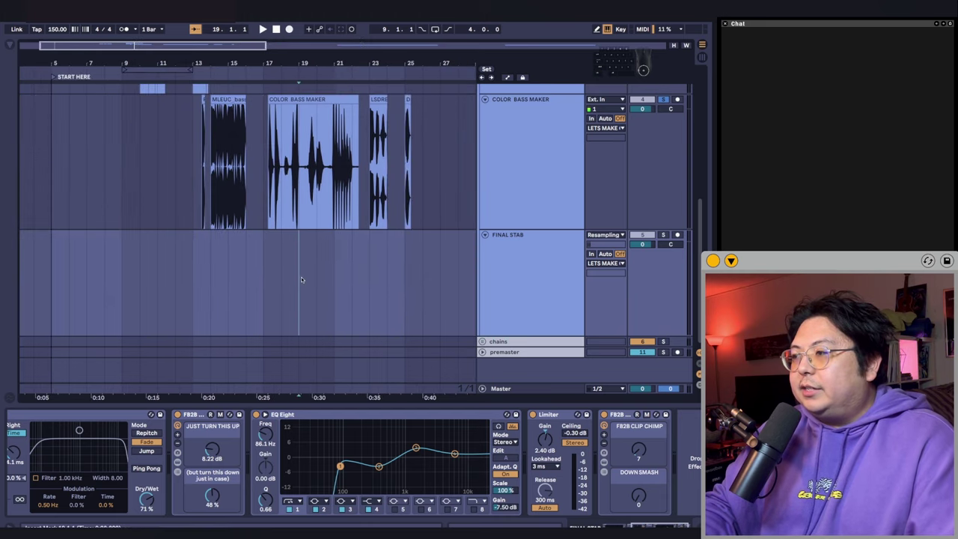
Arm the FINAL STAB track and record the COLOR BASS MAKER output from 13.2.3 through the last bass hit after bar 25.
scroll(301, 280, up, 5)
click(185, 279)
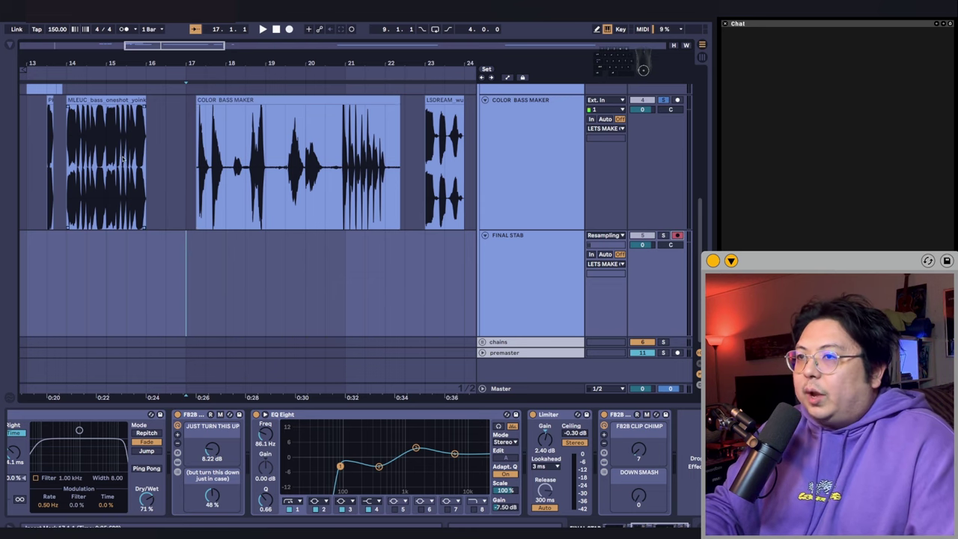
drag(123, 159, 244, 225)
click(169, 254)
scroll(160, 256, up, 5)
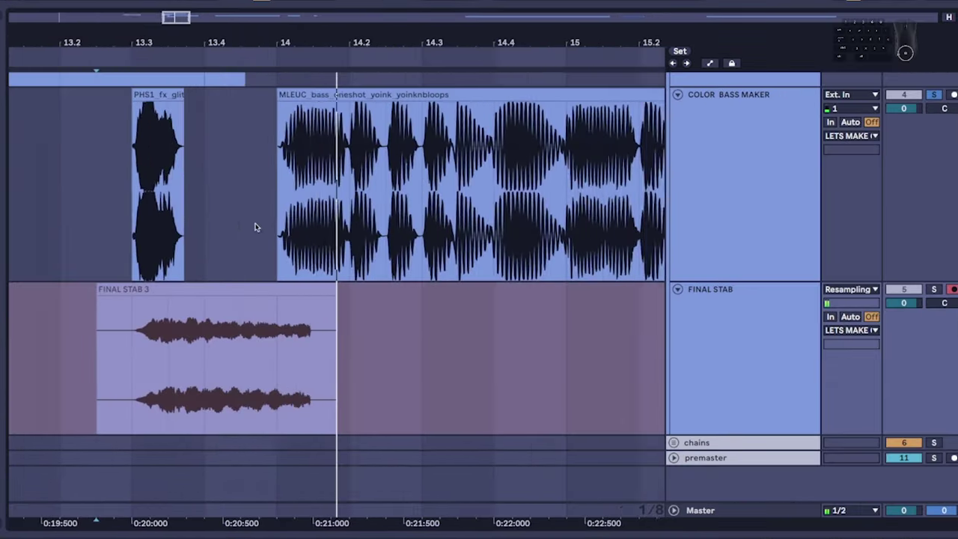
scroll(439, 278, down, 7)
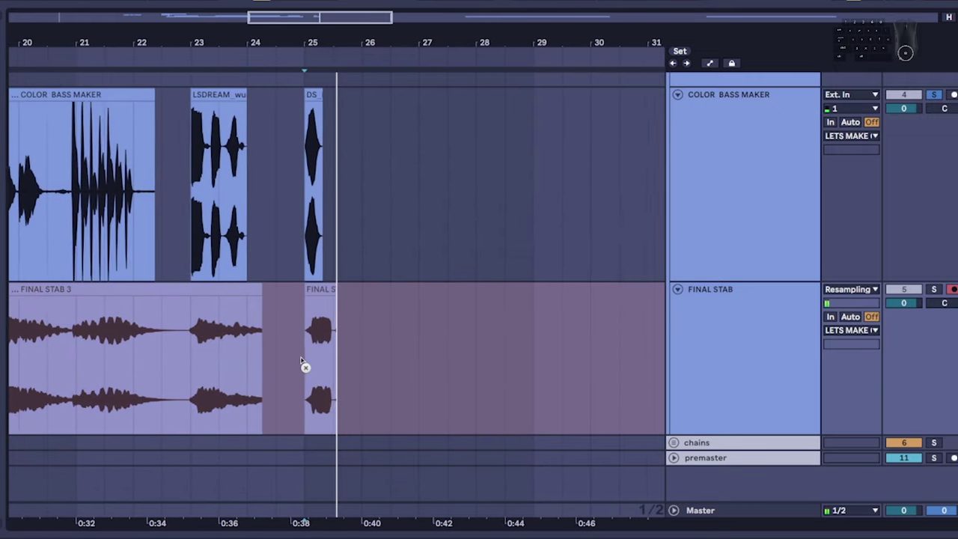
key(space)
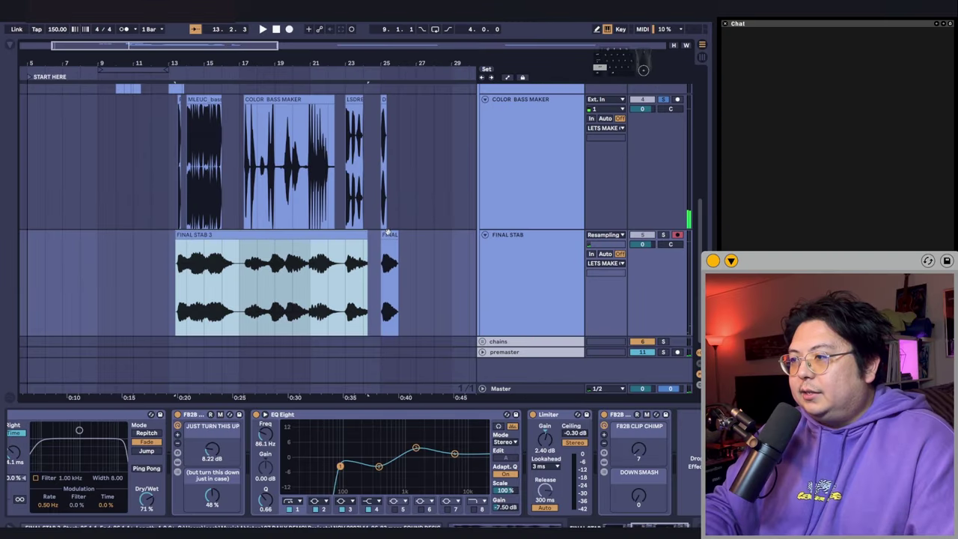
Rename the new FINAL STAB recordings FB2B 5 CHORD ICEPLUCK B Maj and consolidate them.
shift+click(387, 232)
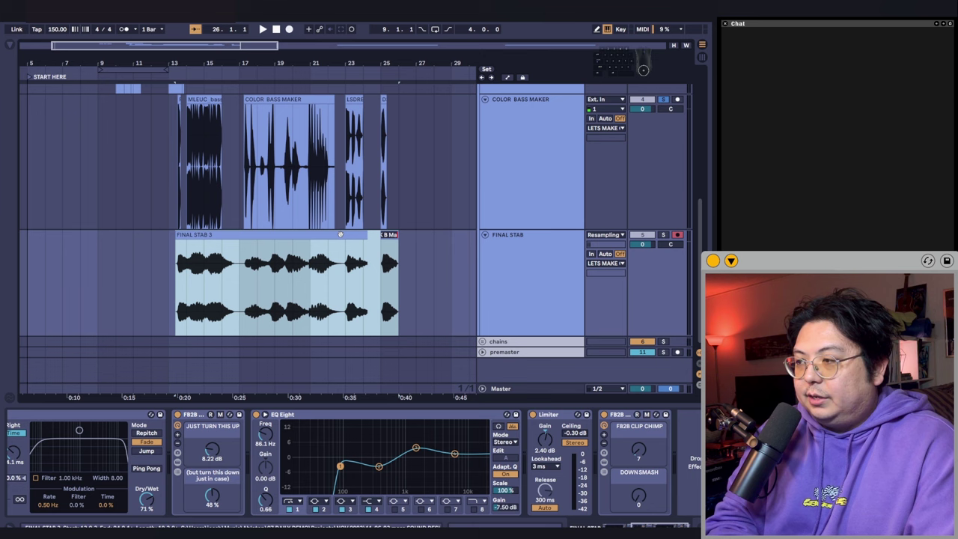
text(j)
key(Return)
click(234, 235)
key(ctrl+r)
key(Home)
text(FB2B)
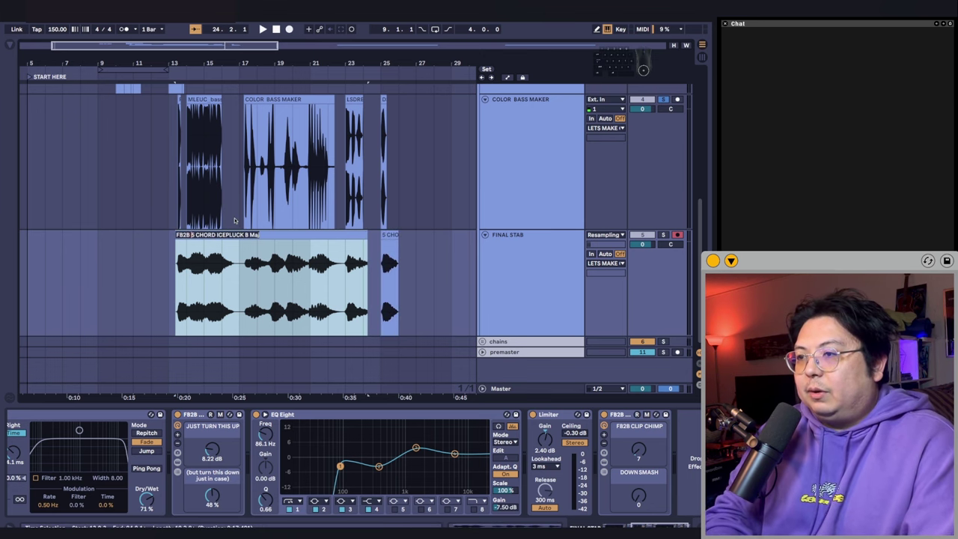
Locate the consolidated FINAL STAB sample in the browser and copy it into the sample pack's Loops > Color Stabs > B MAJ folder.
right_click(235, 243)
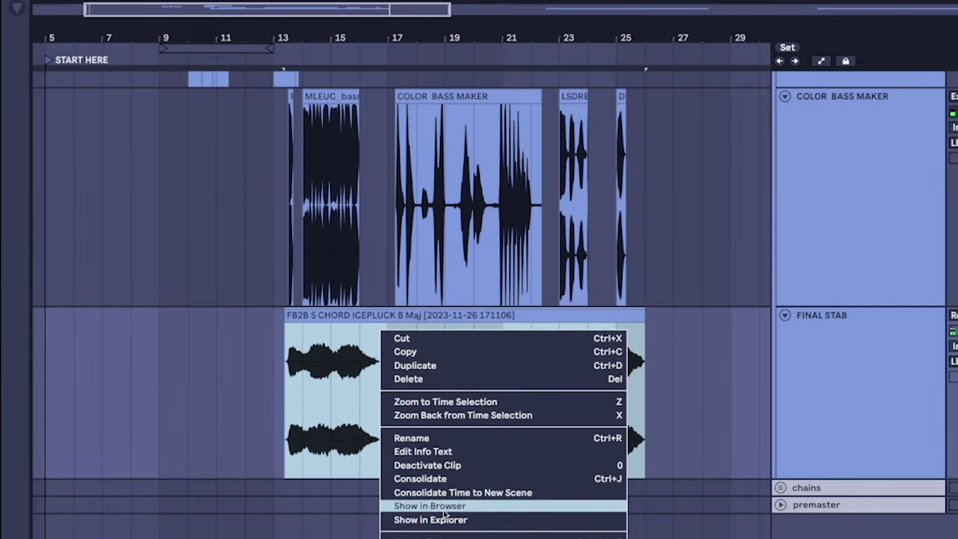
click(444, 511)
scroll(128, 202, down, 1)
scroll(105, 456, up, 1)
click(89, 478)
click(60, 517)
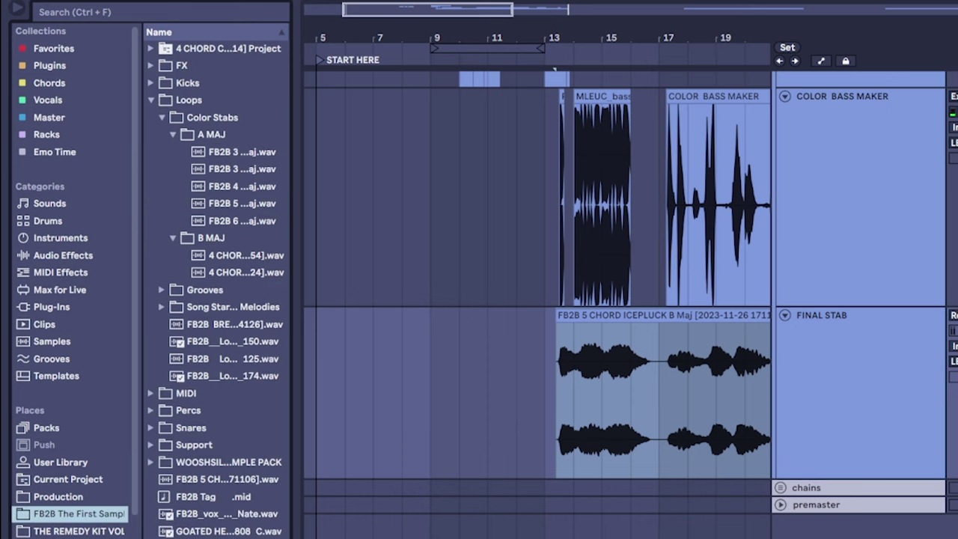
drag(197, 480, 212, 258)
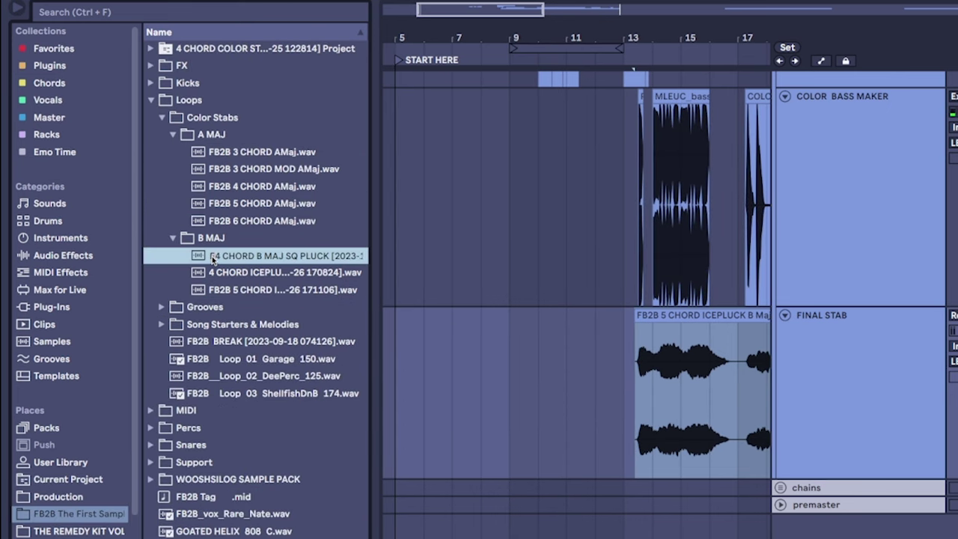
Rename the SQ PLUCK file FB2B 4 CHORD B MAJ SQ PLUCK, prefix the 4 CHORD ICEPLUCK file with FB2B, and hide the browser.
text(B2B)
key(Return)
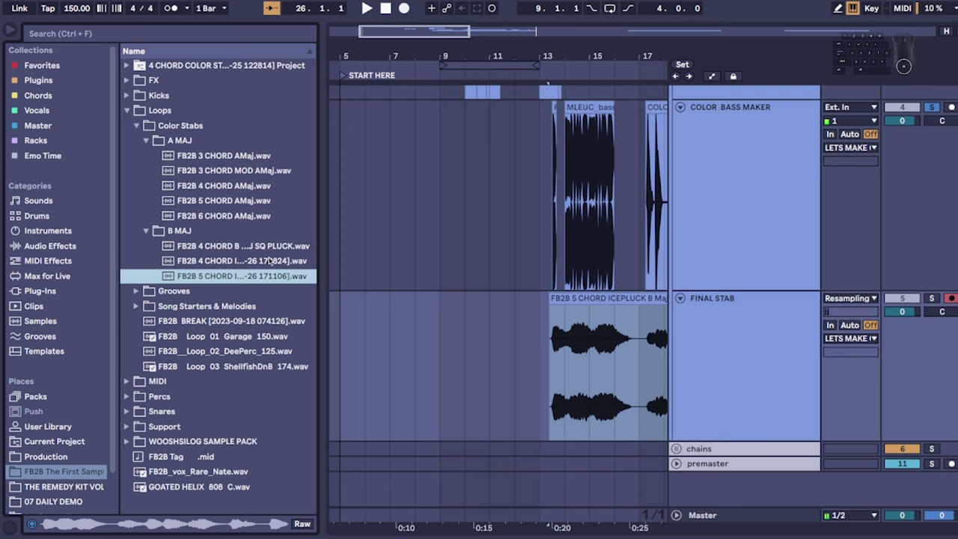
drag(514, 154, 431, 423)
click(10, 31)
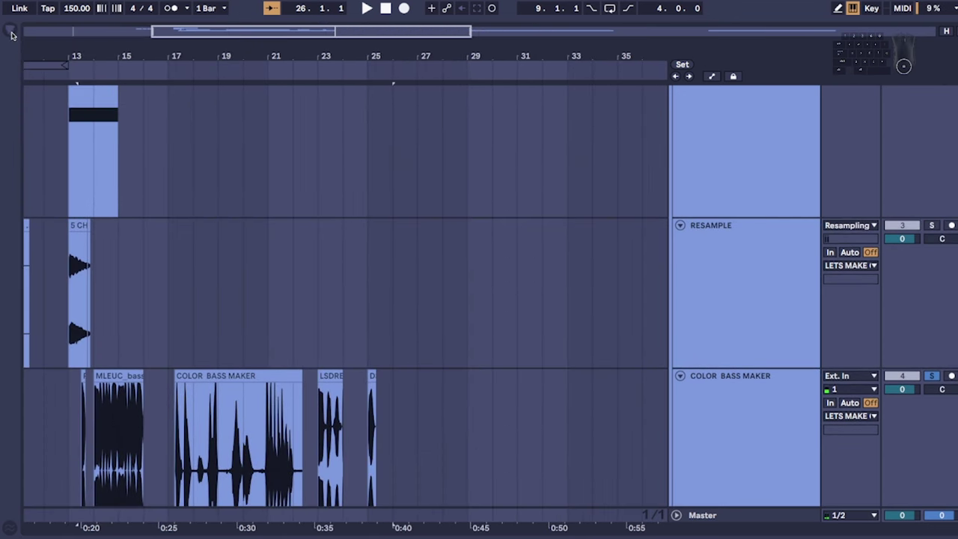
Solo the CHORDS track and play its clip from bar 13.
drag(150, 198, 315, 315)
scroll(315, 314, left, 3)
click(353, 152)
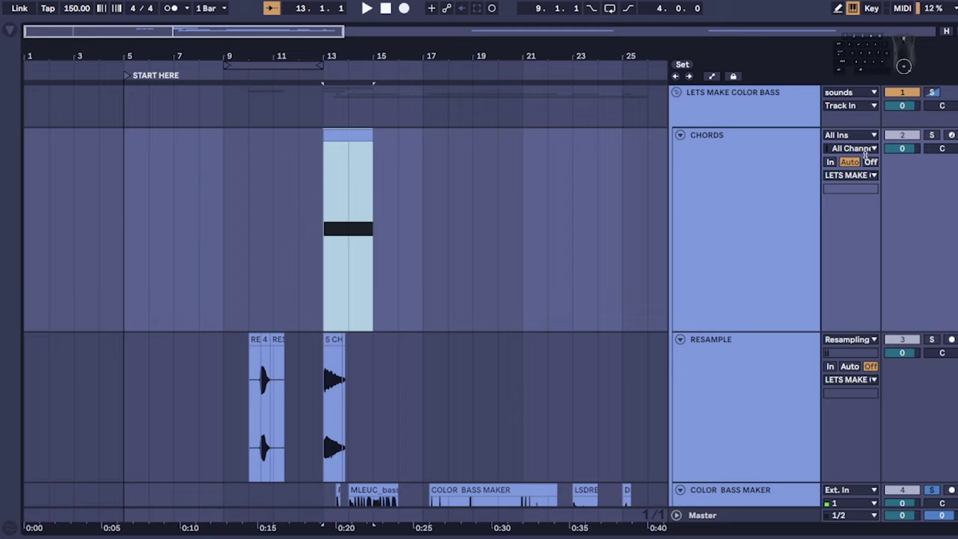
click(932, 137)
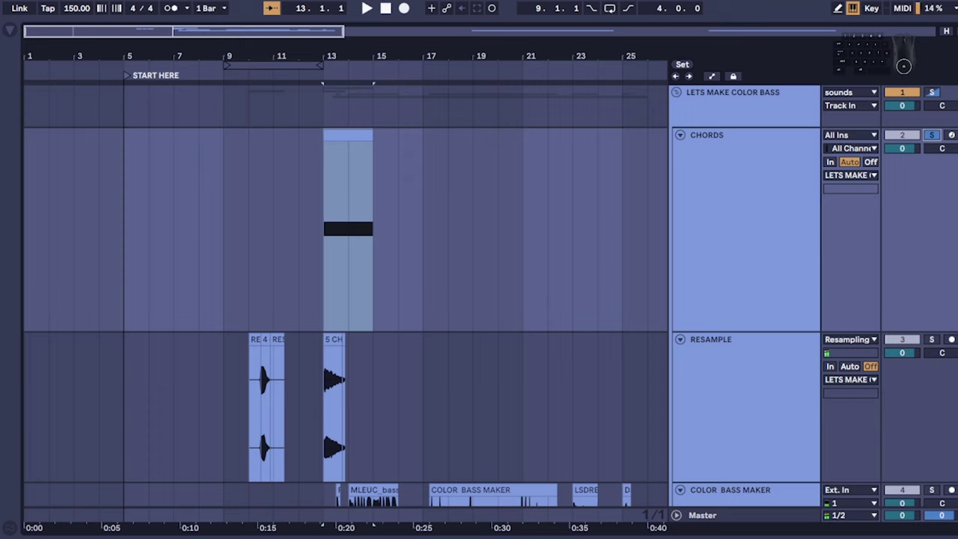
key(space)
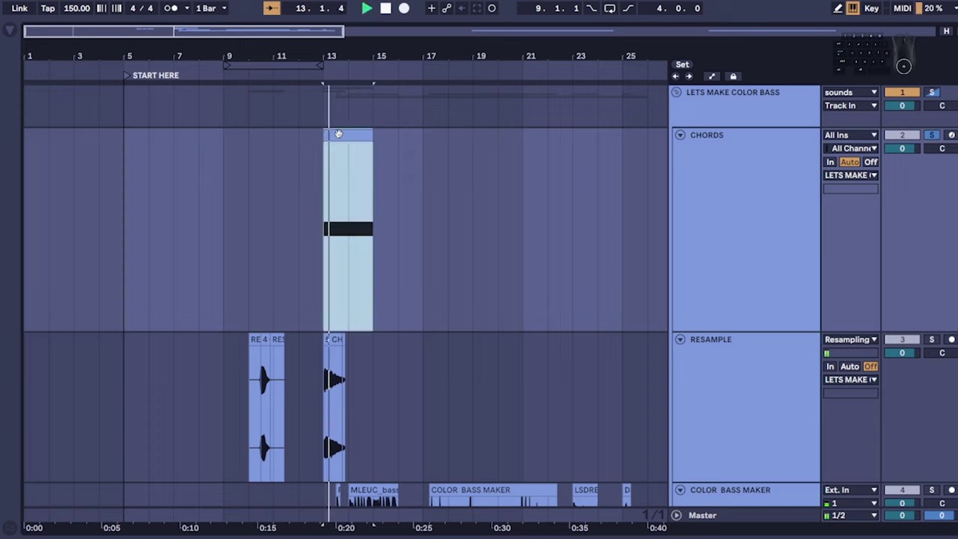
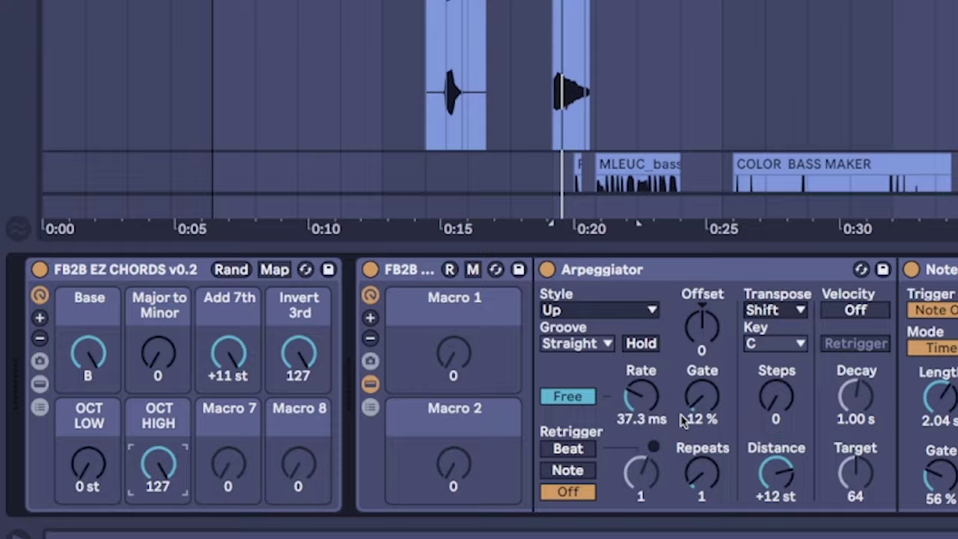
key(space)
Raise the F#3 note in the CHORDS clip at bar 13 to G#3.
scroll(464, 322, up, 3)
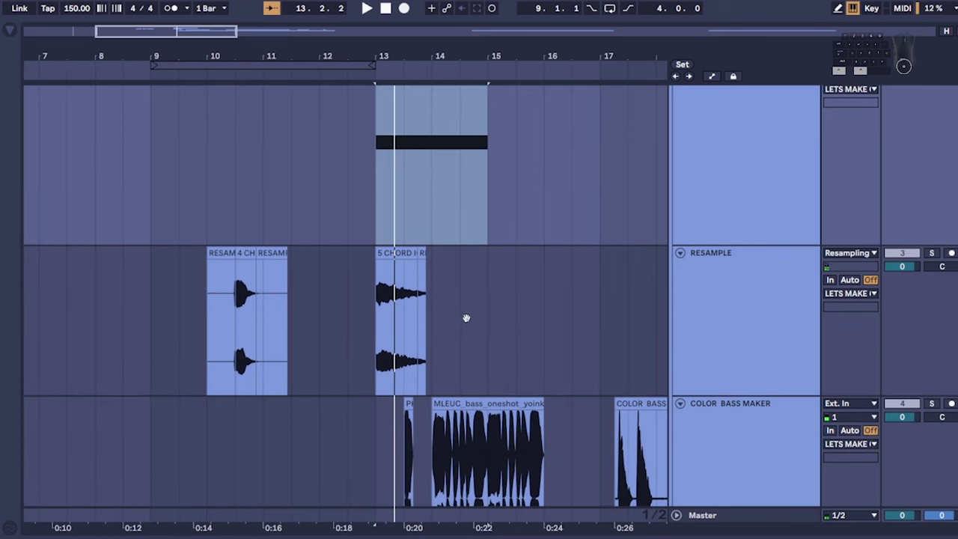
drag(466, 318, 455, 402)
double_click(425, 145)
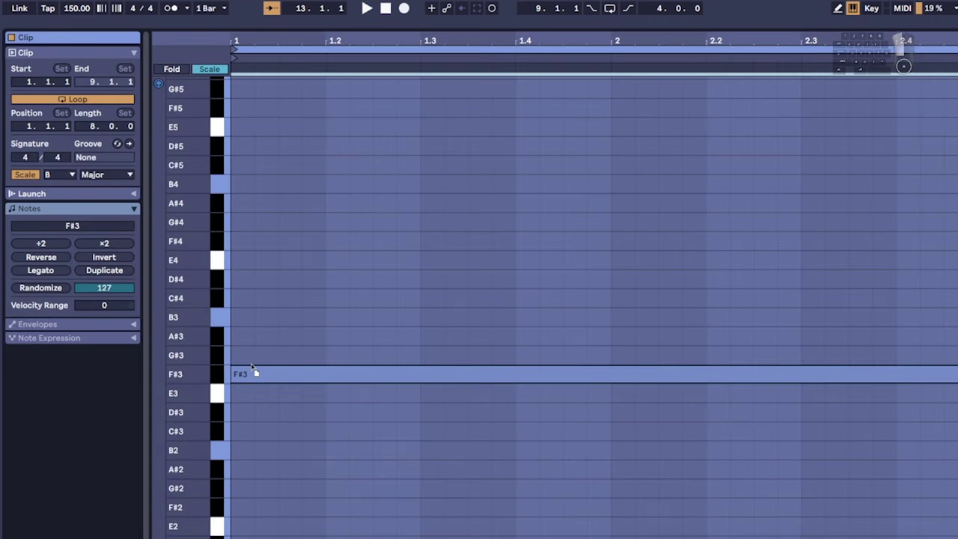
key(Up)
Record the CHORDS output onto the RESAMPLE track from bar 13 and name the consolidated recording 6 CHORD PIANO.
click(404, 9)
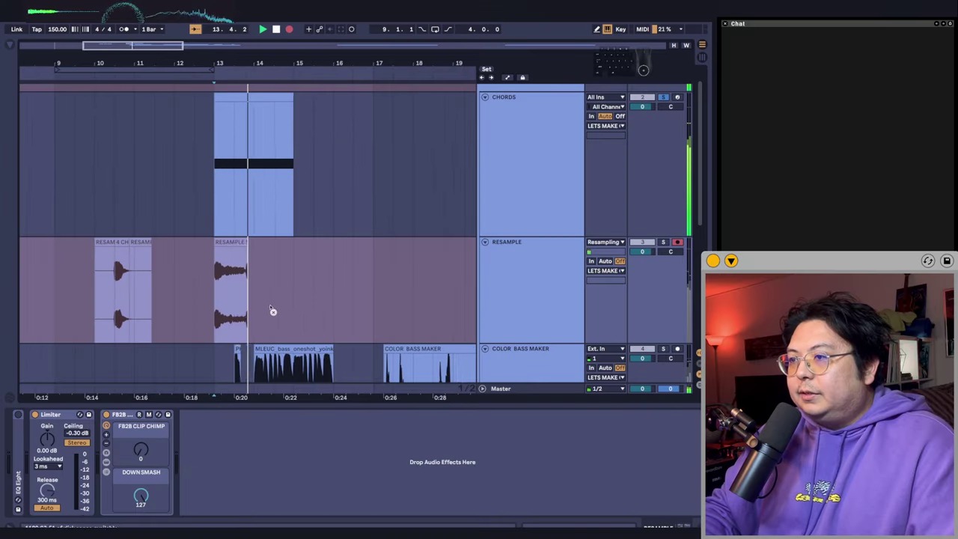
key(space)
drag(192, 267, 271, 266)
drag(270, 266, 343, 267)
Load the 6 CHORD PIANO clip as the Hybrid Reverb convolution impulse response on COLOR BASS MAKER.
drag(218, 214, 202, 441)
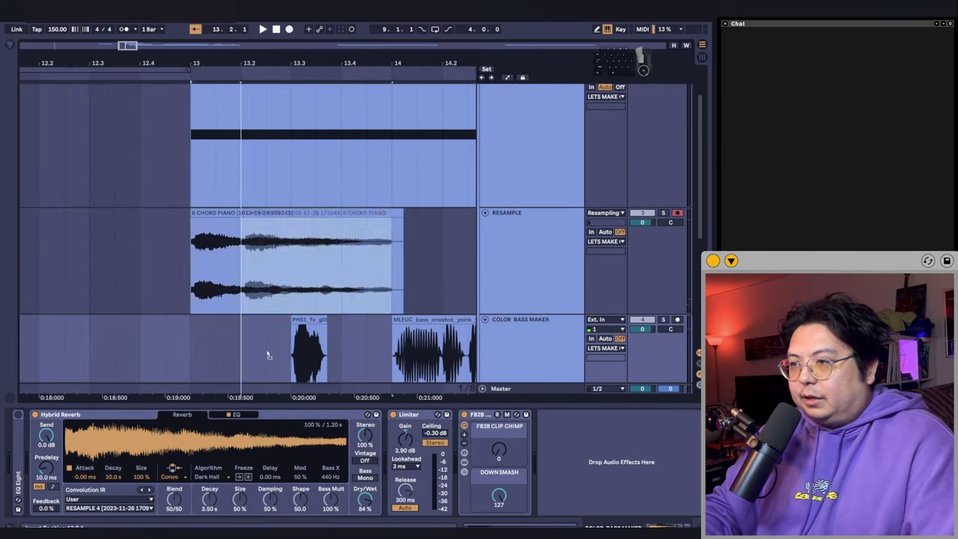
scroll(225, 356, down, 4)
drag(225, 355, 219, 159)
Solo COLOR BASS MAKER and set the Hybrid Reverb Dry/Wet to 56% while playing the bass loop from bar 14.
click(278, 153)
click(663, 127)
key(space)
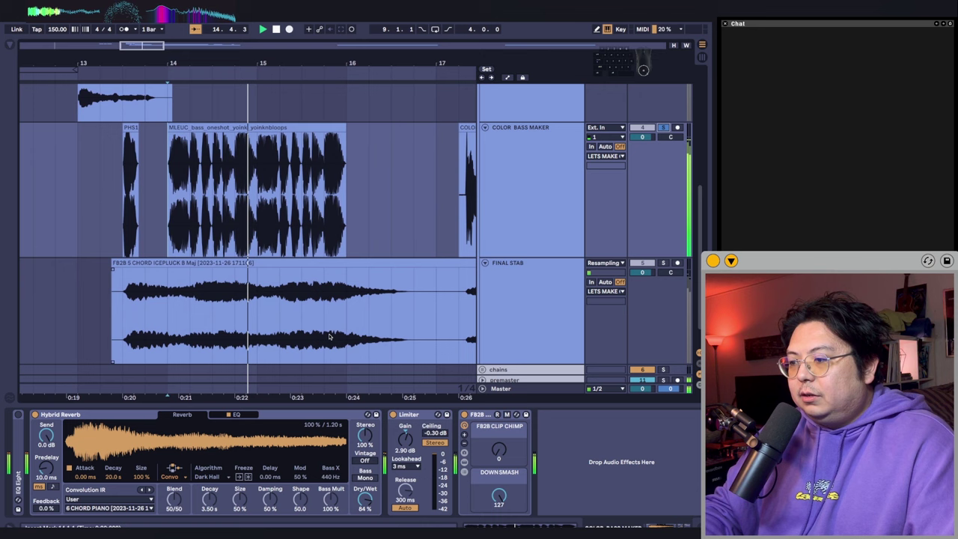
mouse_move(367, 500)
mouse_down()
mouse_move(367, 523)
mouse_move(366, 499)
mouse_up()
key(space)
key(space)
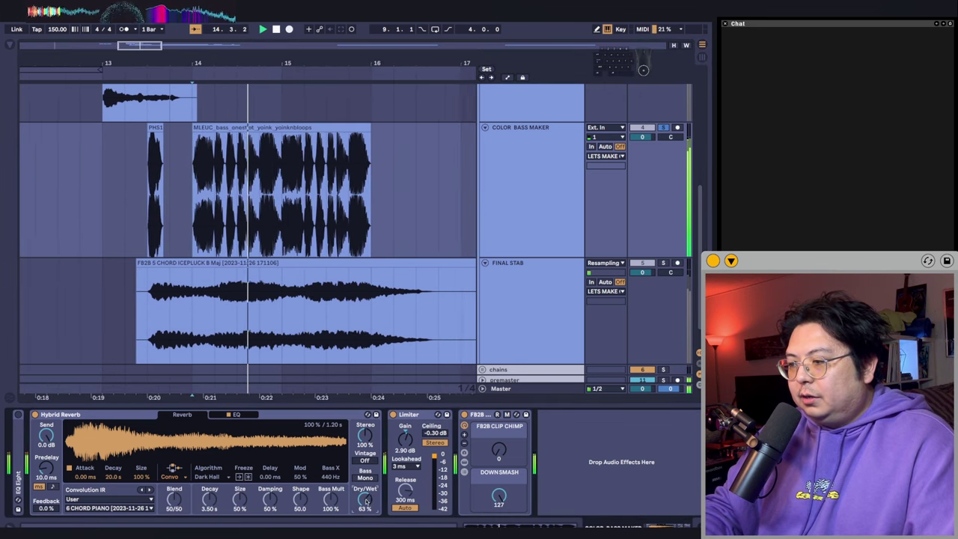
key(space)
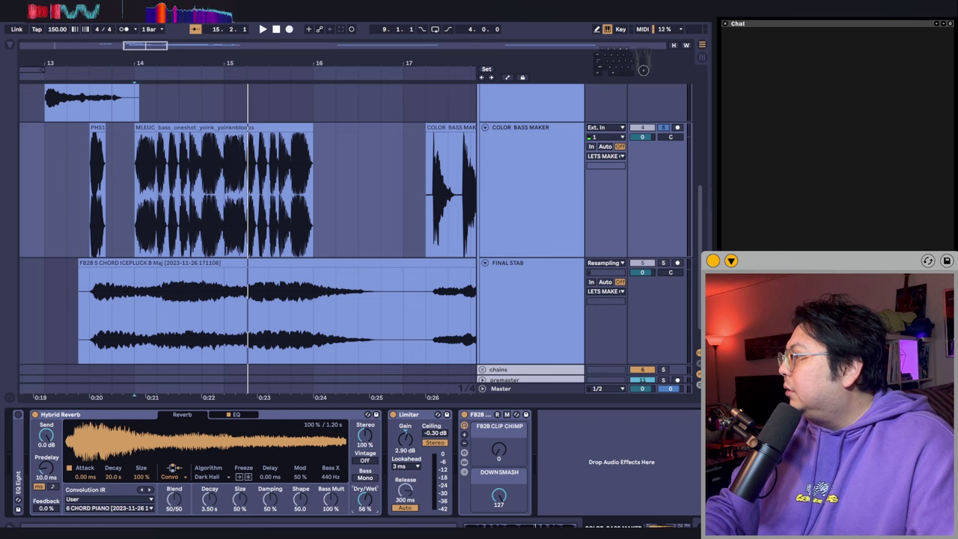
Place the TSP_NOISIA_808_plus_big_hit_verb_no_sub sample on COLOR BASS MAKER at 8.3 and audition it with Hybrid Reverb's Dry/Wet set to 78%.
click(256, 212)
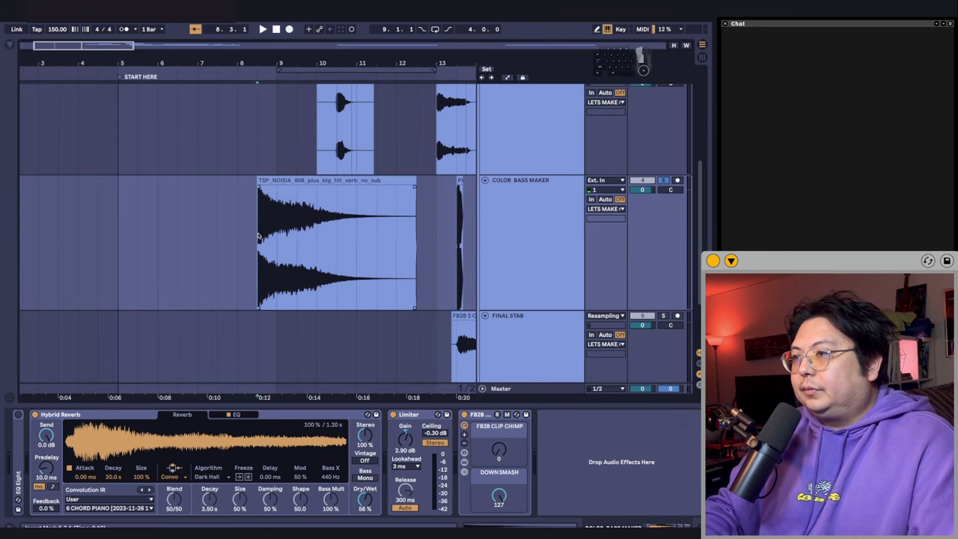
key(space)
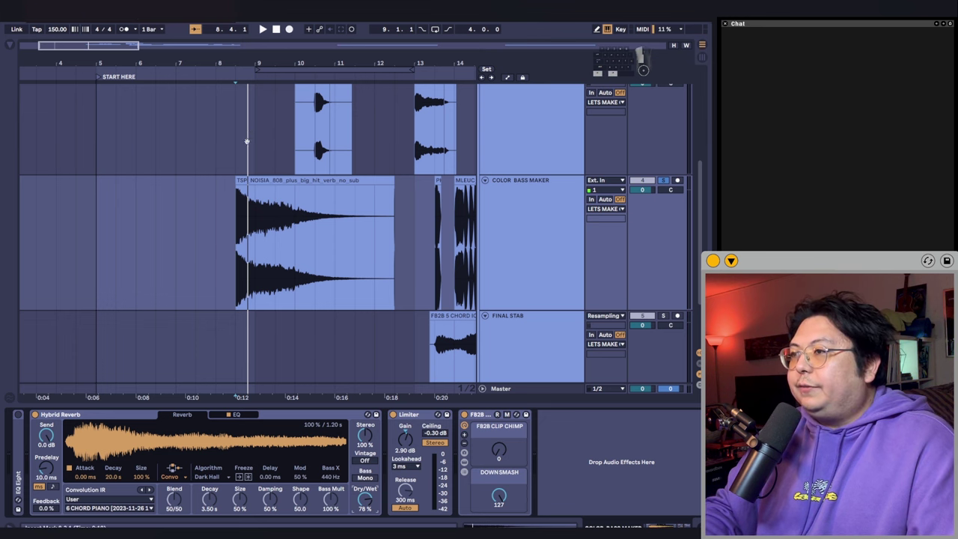
Review the note in the CHORDS clip at bar 13 and return to the arrangement.
scroll(246, 141, up, 5)
double_click(359, 117)
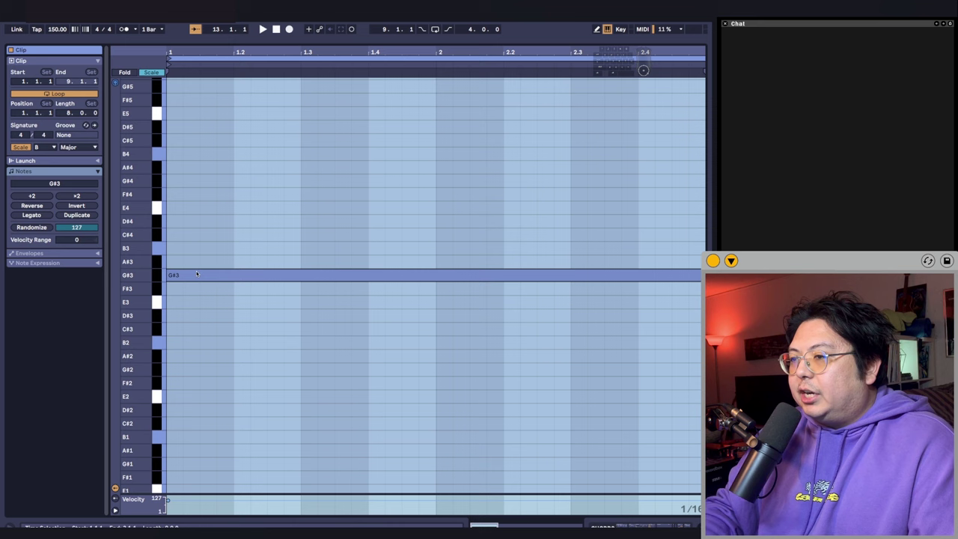
key(shift+Tab)
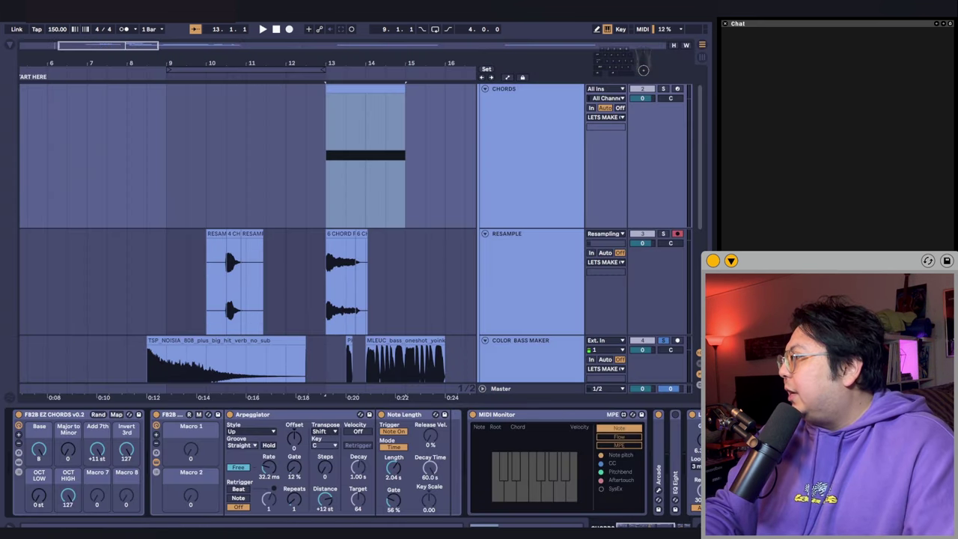
scroll(247, 232, left, 4)
scroll(248, 232, down, 3)
scroll(248, 222, up, 3)
scroll(248, 221, right, 4)
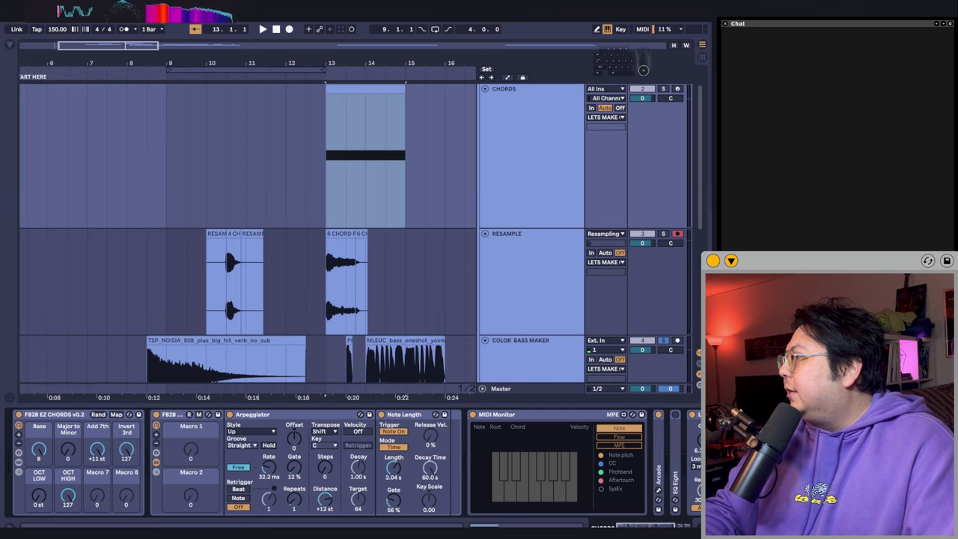
Add the SUBTRONICS_95 bass loop to COLOR BASS MAKER at 6.3 and delete the TSP_NOISIA clip at 8.3.
drag(325, 270, 245, 274)
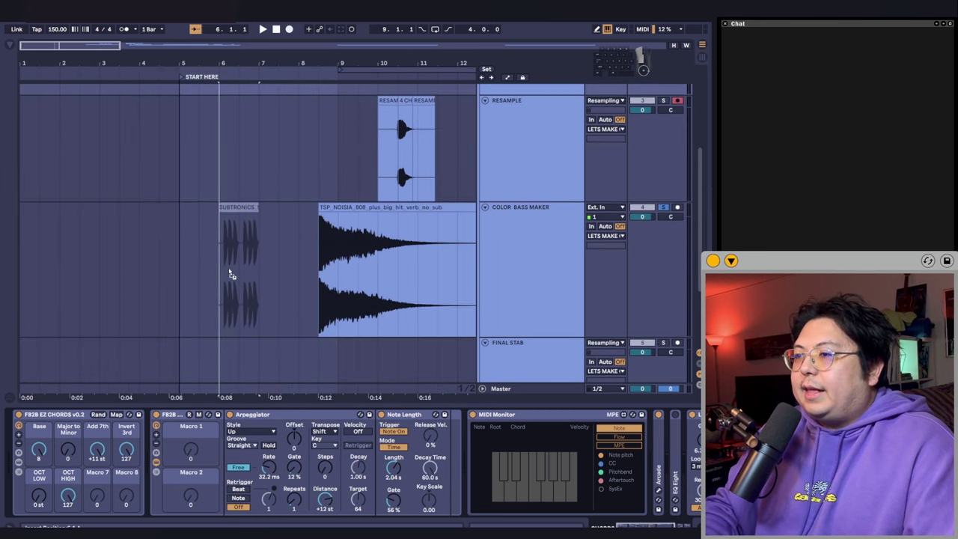
drag(333, 195, 298, 156)
click(305, 173)
key(Delete)
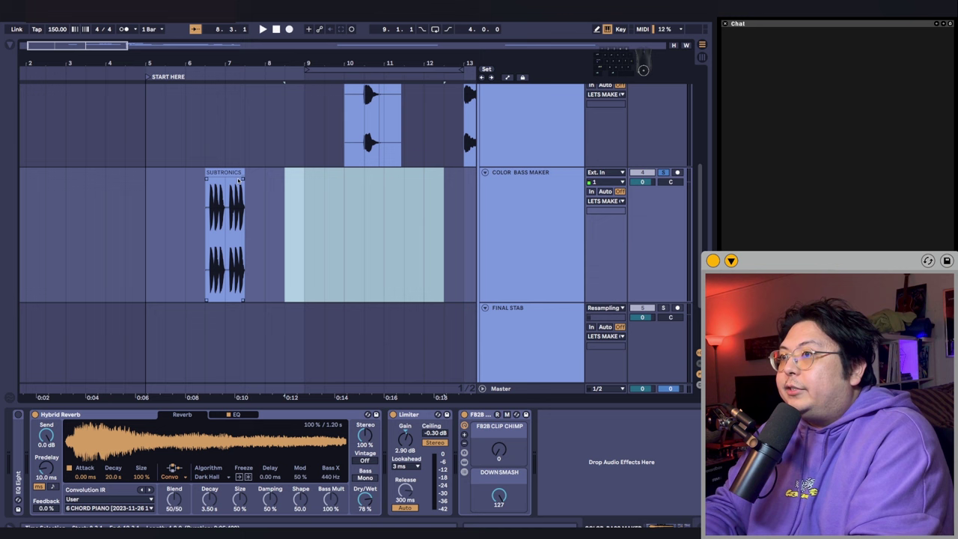
scroll(226, 203, up, 3)
drag(226, 203, 265, 199)
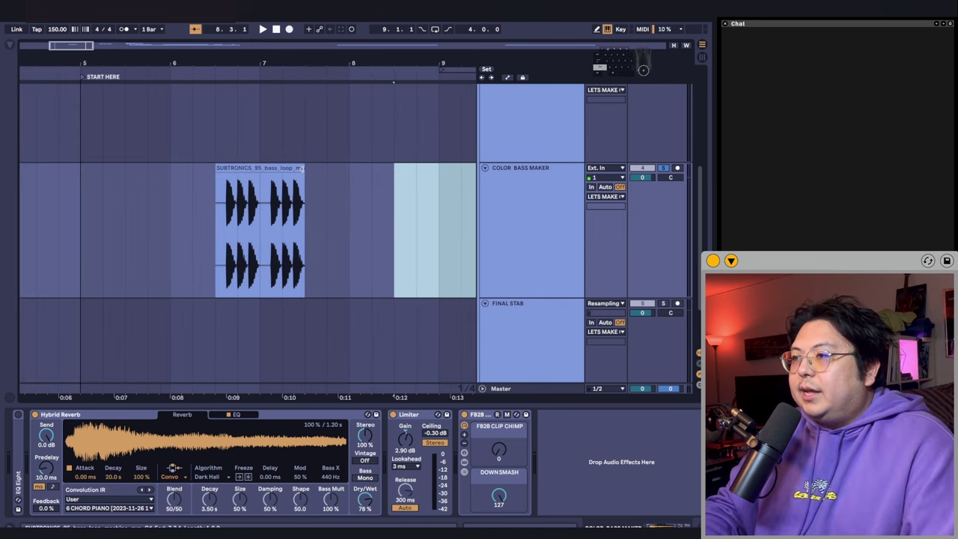
Stretch the SUBTRONICS_95 loop on COLOR BASS MAKER, trim its empty start, and play it from bar 7.
drag(300, 169, 388, 175)
click(221, 238)
drag(216, 167, 234, 167)
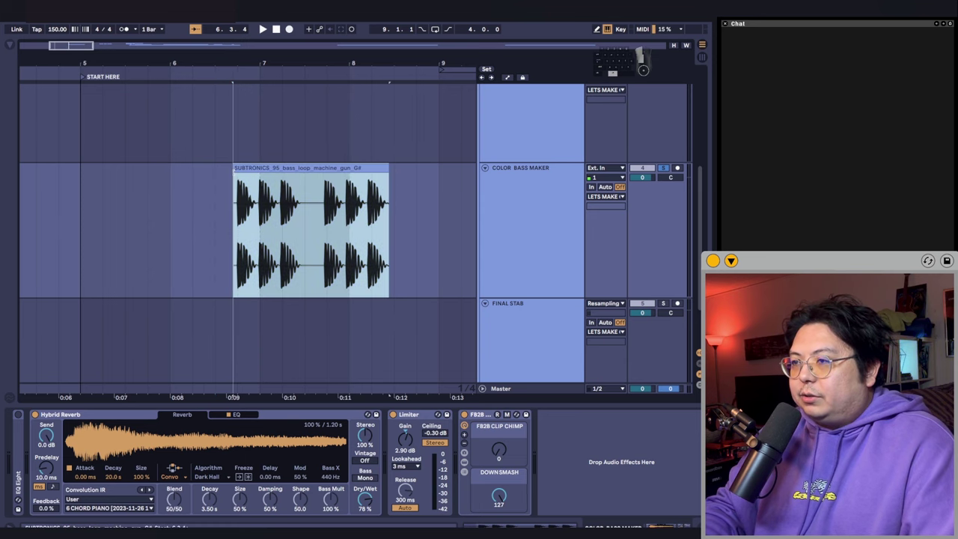
drag(239, 207, 258, 228)
click(259, 228)
key(space)
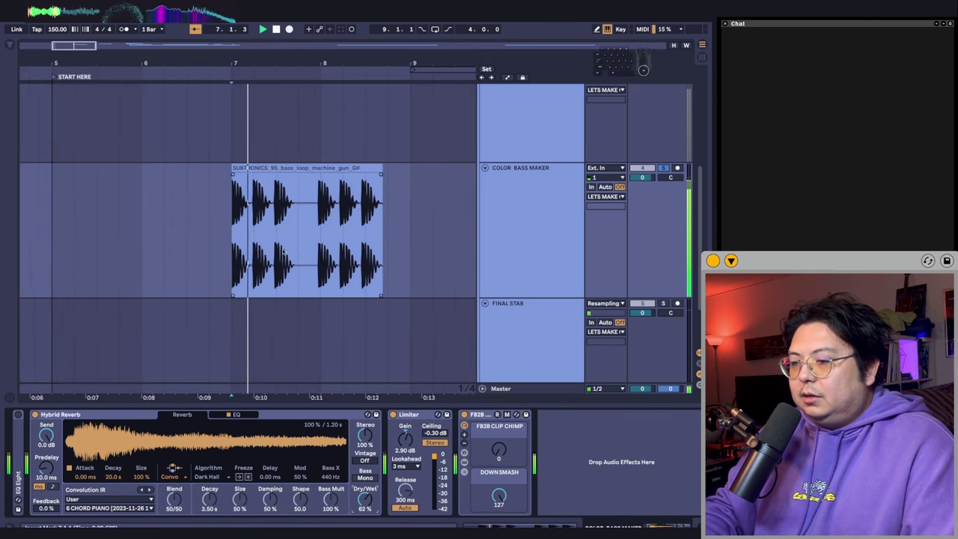
Solo the CHORDS track and set its Arpeggiator Rate to 59.9 ms while playing the chord clip at bar 13.
scroll(322, 236, up, 2)
scroll(314, 243, down, 4)
scroll(337, 199, up, 5)
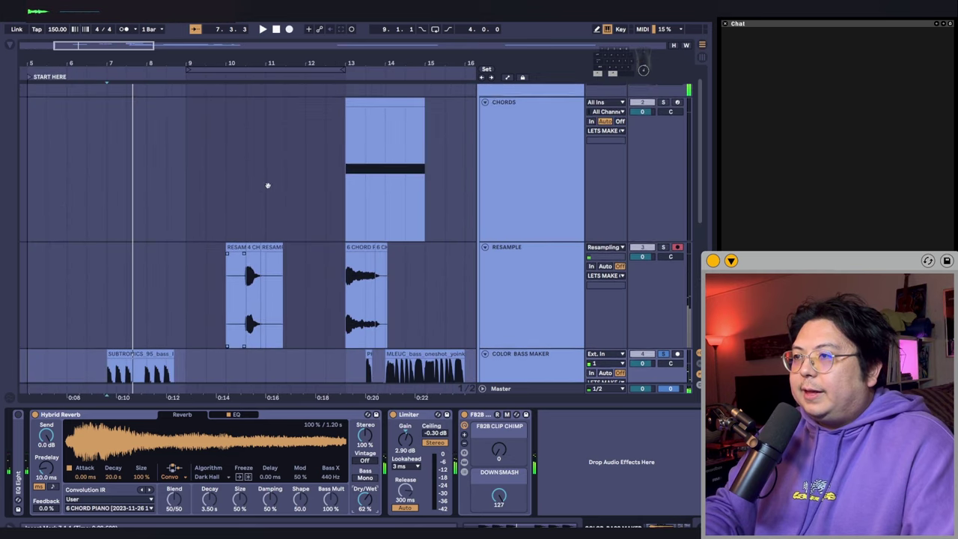
click(671, 2)
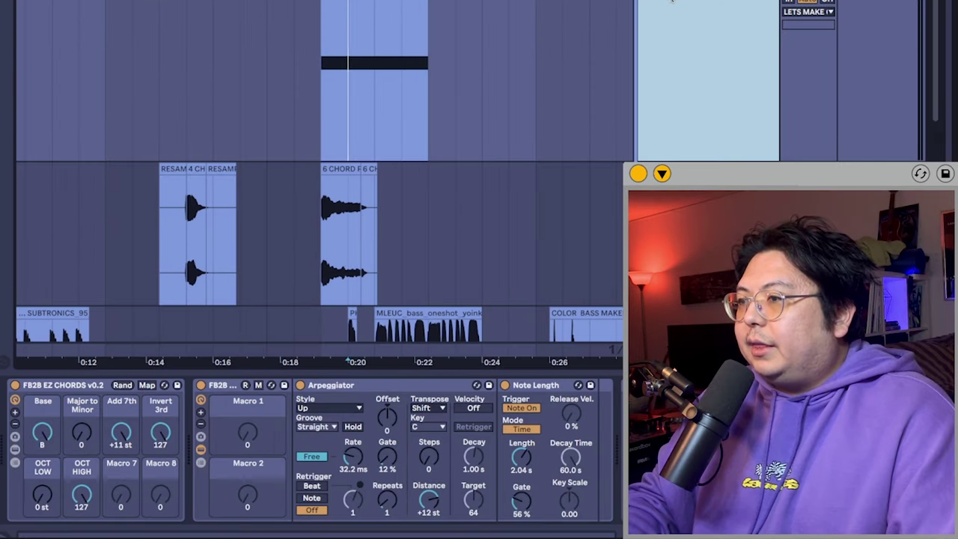
click(372, 107)
click(372, 107)
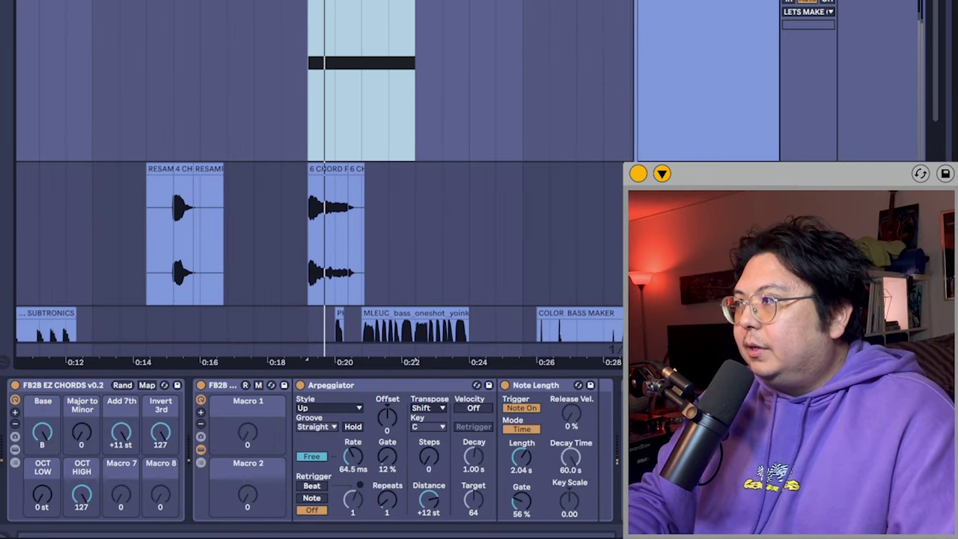
click(829, 1)
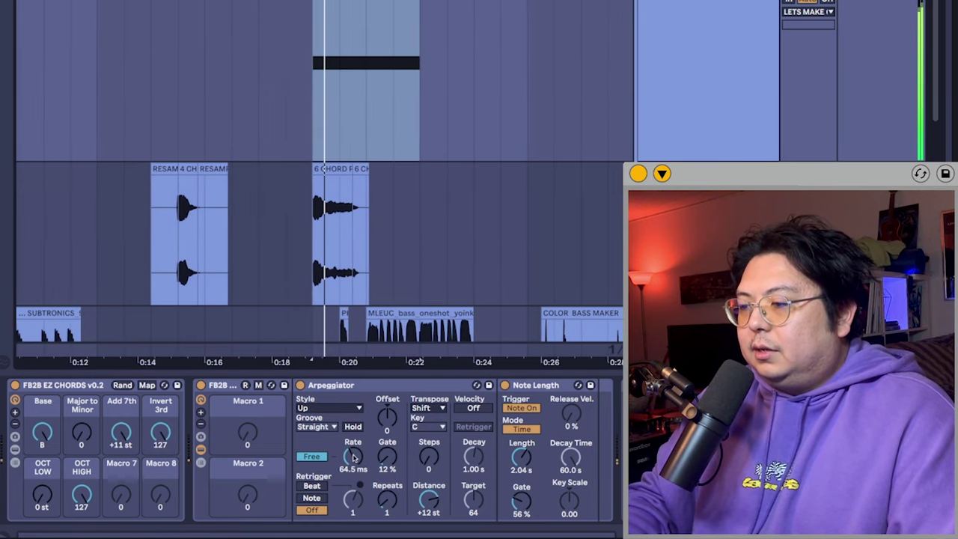
drag(353, 457, 353, 460)
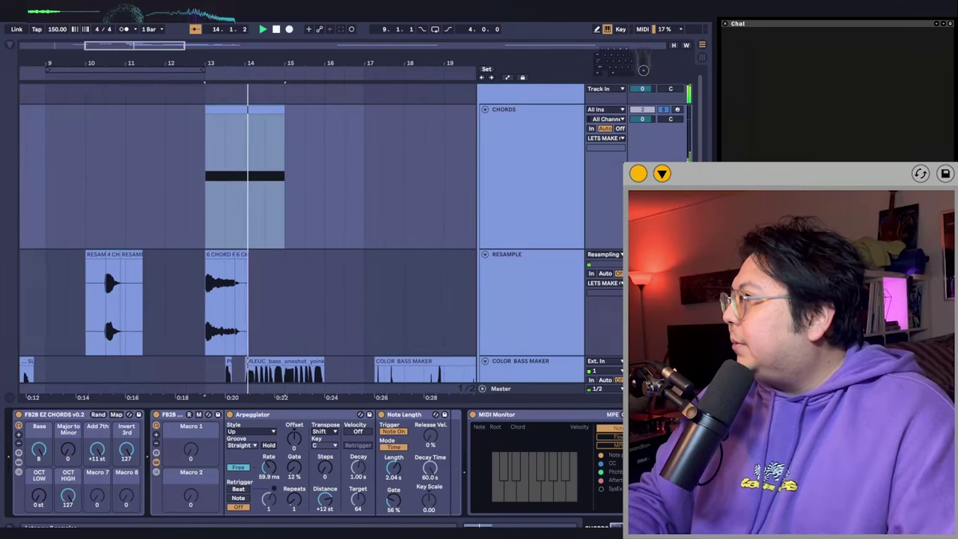
Review the 6 CHORD PIANO impulse response in COLOR BASS MAKER's Hybrid Reverb and play the chord.
click(515, 276)
scroll(367, 252, down, 3)
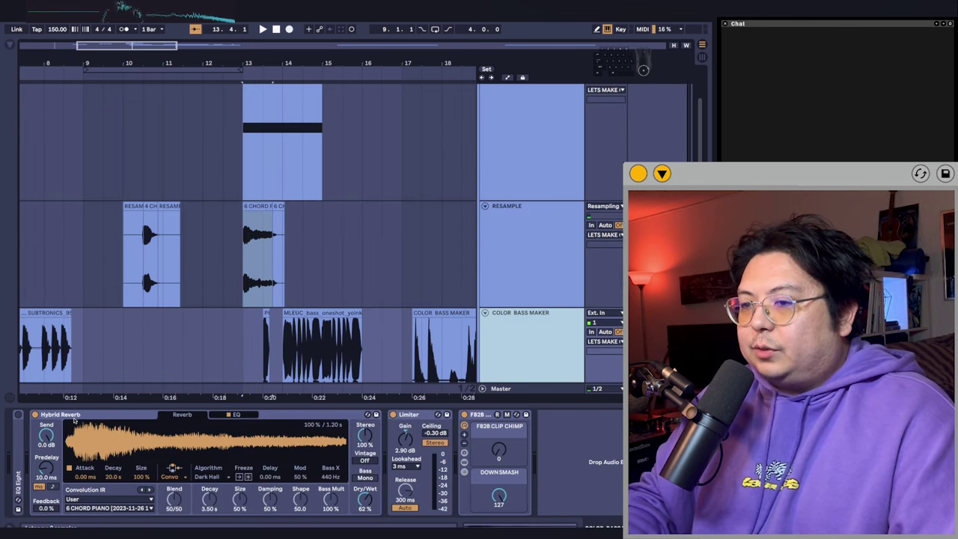
click(74, 416)
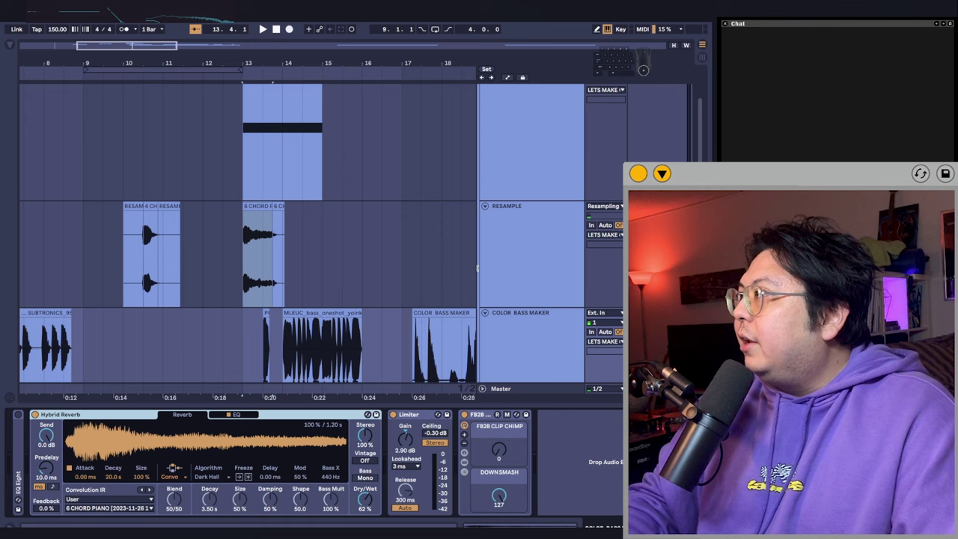
scroll(309, 217, up, 2)
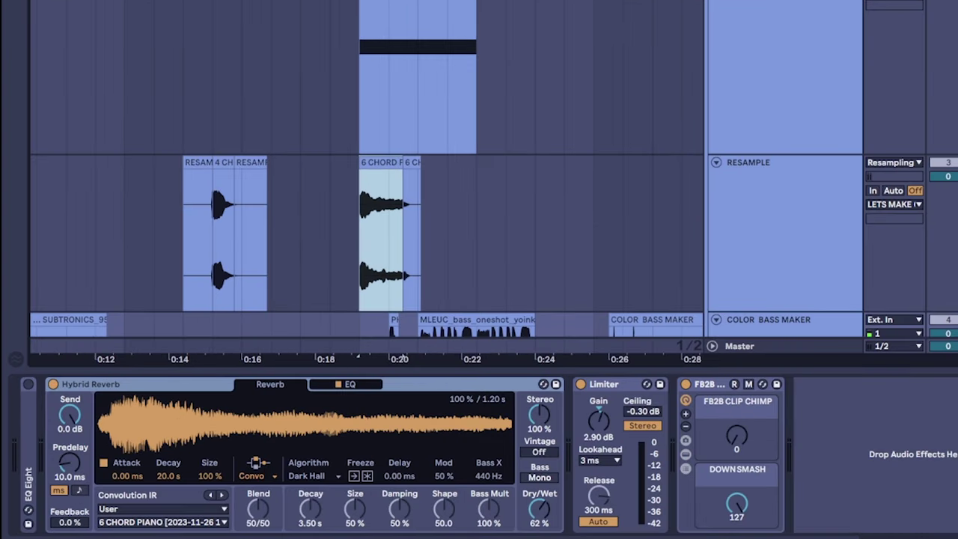
click(355, 148)
key(space)
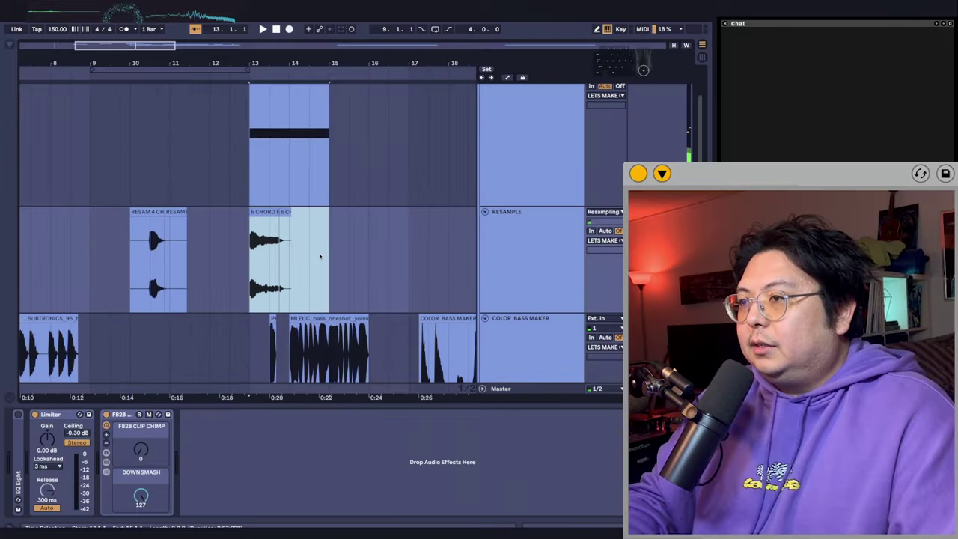
Delete the 6 CHORD PIANO clips on the RESAMPLE track from bar 13 and place the insert marker there.
click(315, 263)
drag(312, 267, 238, 262)
key(Delete)
click(252, 240)
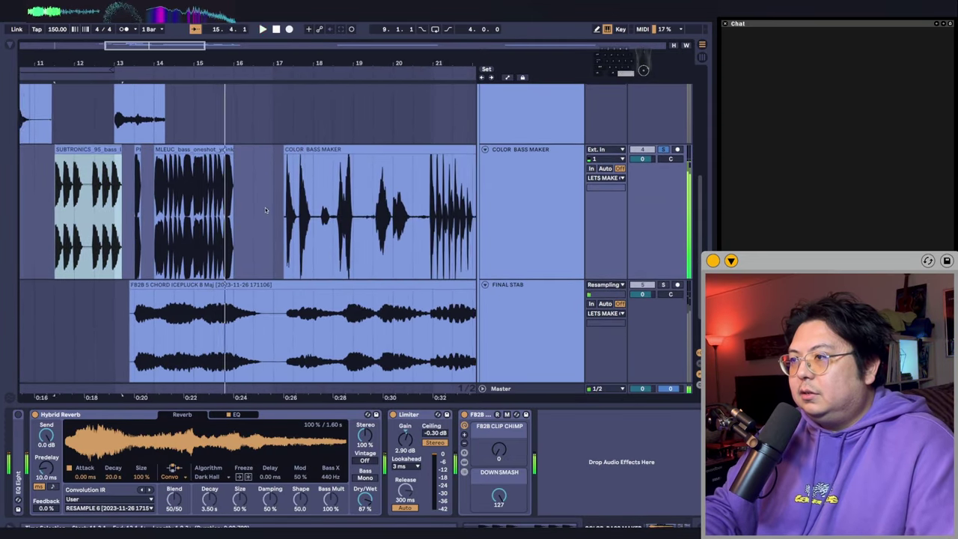
Audition COLOR BASS MAKER from bar 17 through the RESAMPLE 6 impulse and set Hybrid Reverb's Dry/Wet to 83%.
click(285, 209)
key(space)
key(space)
drag(371, 502, 371, 509)
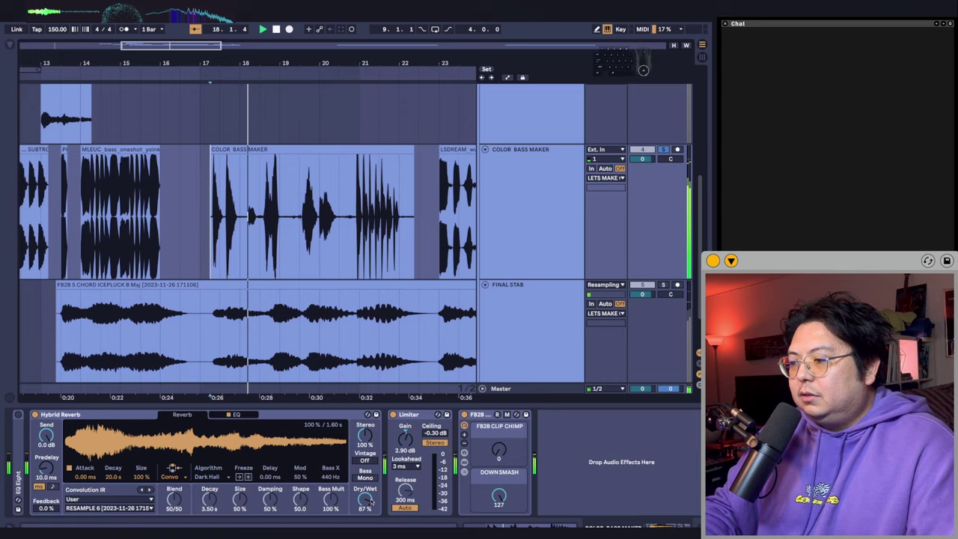
scroll(367, 501, down, 2)
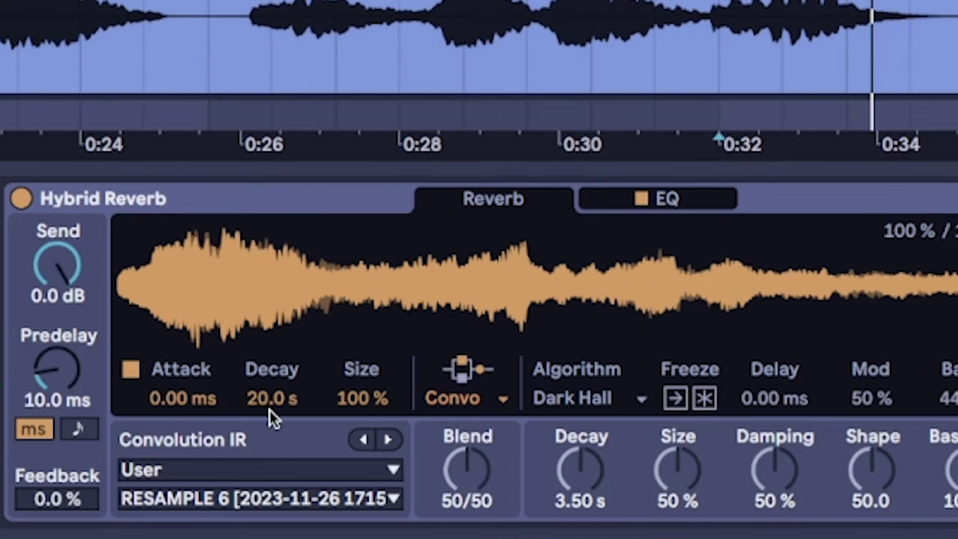
Try shorter convolution decays in Hybrid Reverb during playback and settle on 12.5 s.
drag(269, 409, 269, 464)
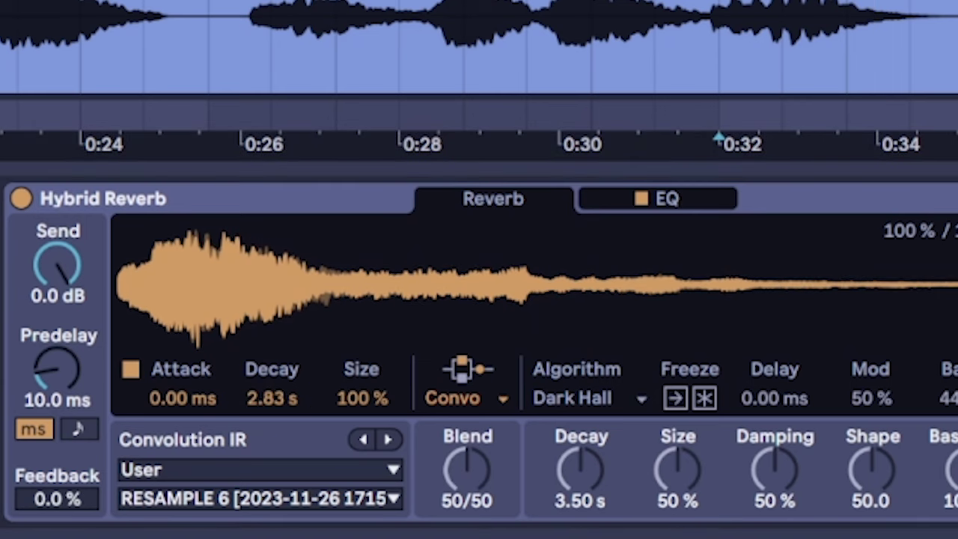
drag(262, 409, 273, 406)
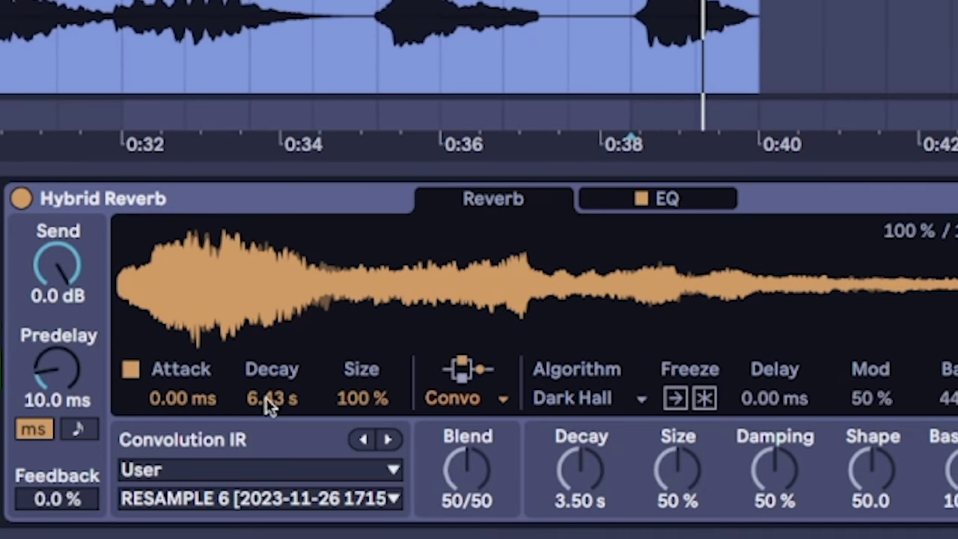
drag(271, 404, 274, 347)
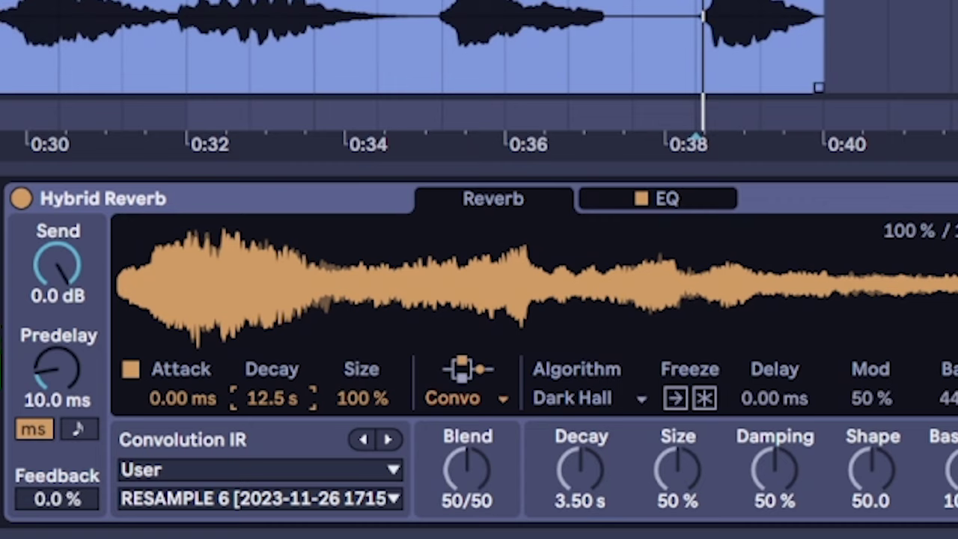
Clear the FINAL STAB track below the bass clips and move the ICEPLUCK stab recordings to start at bar 27.
scroll(479, 67, down, 2)
scroll(478, 68, left, 2)
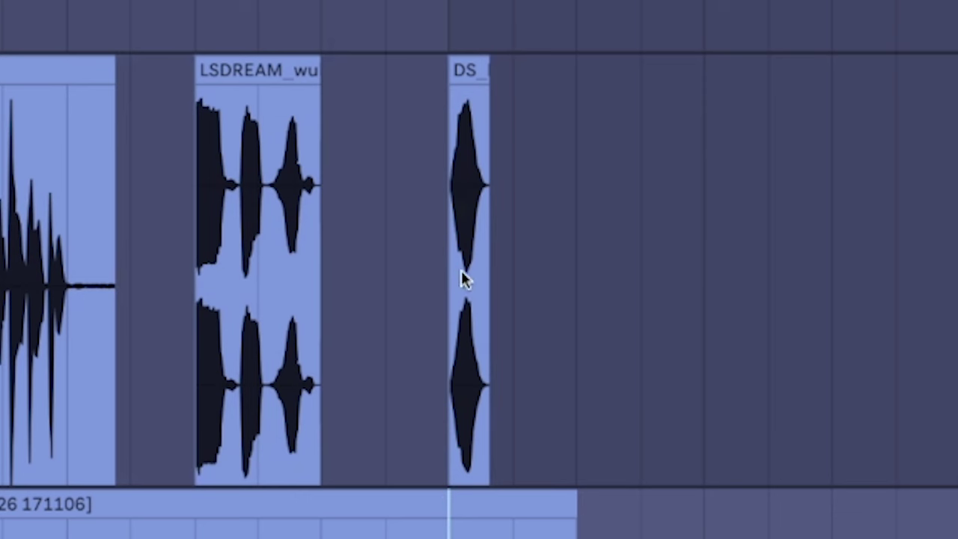
drag(460, 271, 623, 284)
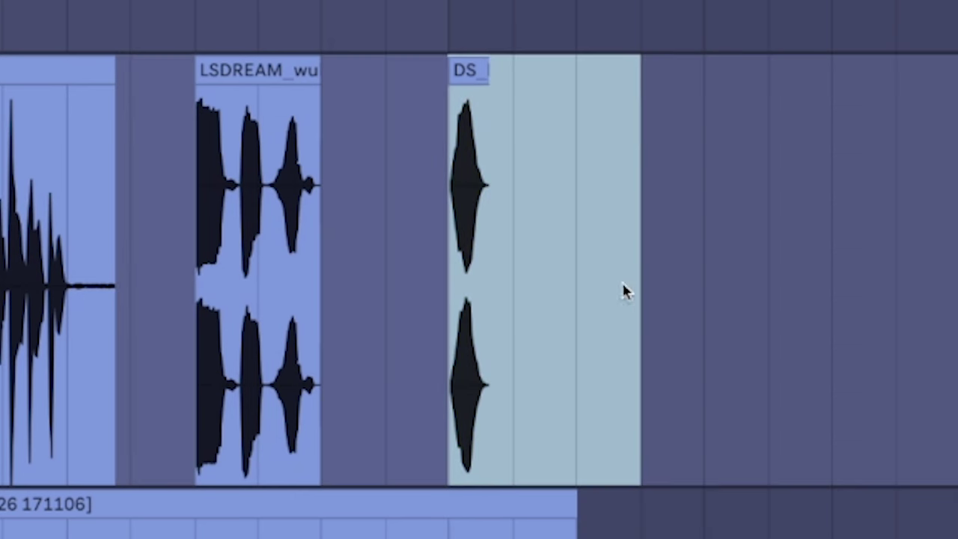
click(451, 455)
drag(449, 526, 576, 527)
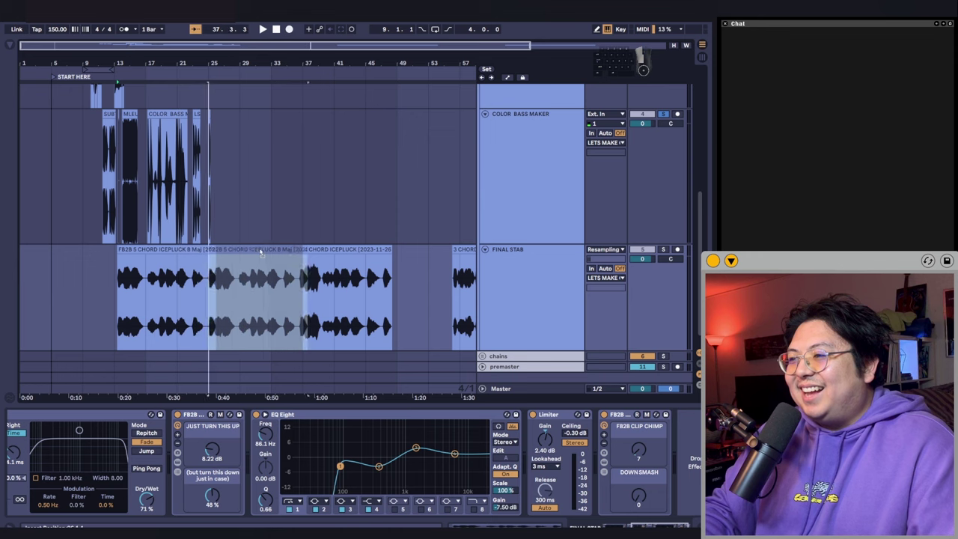
drag(260, 252, 293, 251)
click(147, 251)
key(Delete)
click(228, 251)
shift+click(337, 251)
drag(420, 254, 400, 255)
click(298, 262)
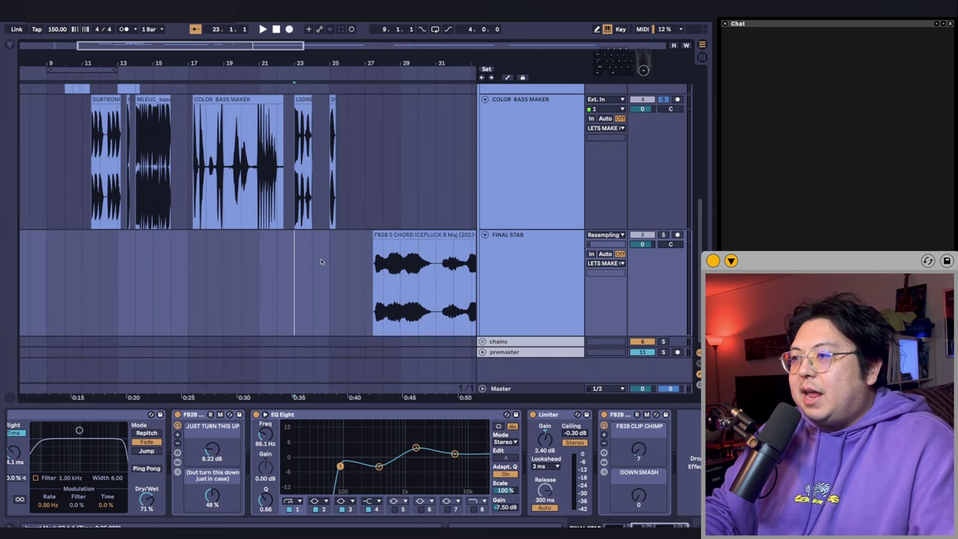
Solo the COLOR BASS MAKER track and arm it for recording.
scroll(316, 271, up, 1)
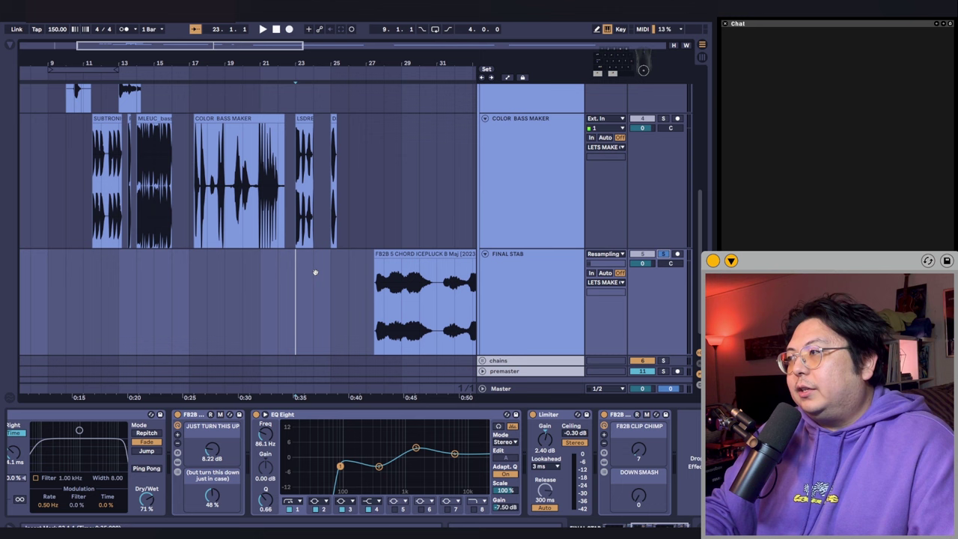
scroll(389, 229, down, 1)
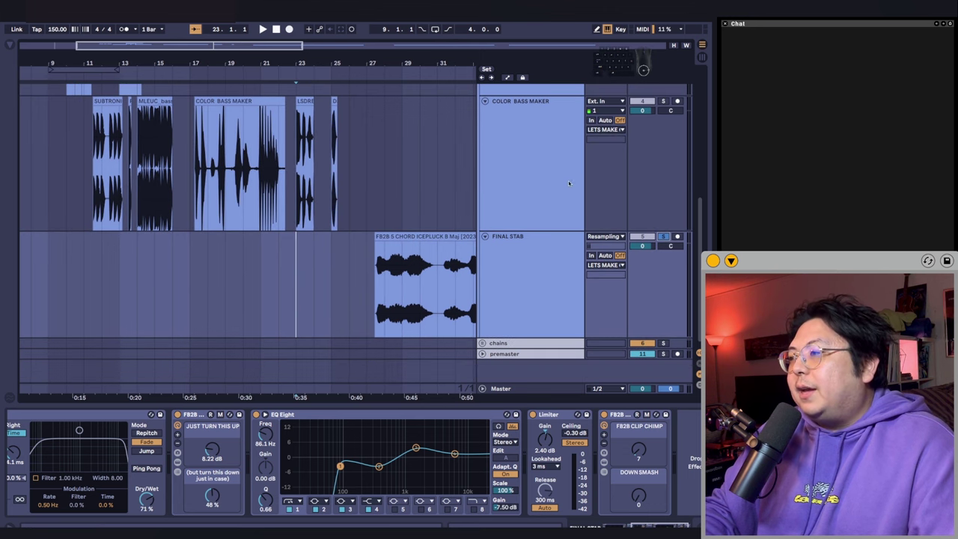
click(677, 101)
scroll(299, 201, up, 3)
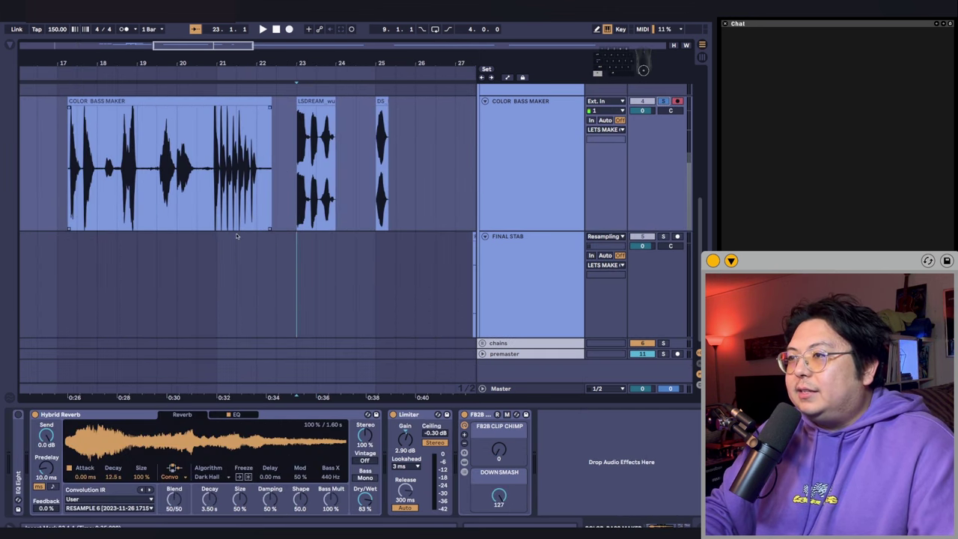
Listen to the FINAL STAB 4 recording soloed on the FINAL STAB track and stop playback.
scroll(230, 239, left, 3)
scroll(228, 243, up, 1)
scroll(228, 243, down, 3)
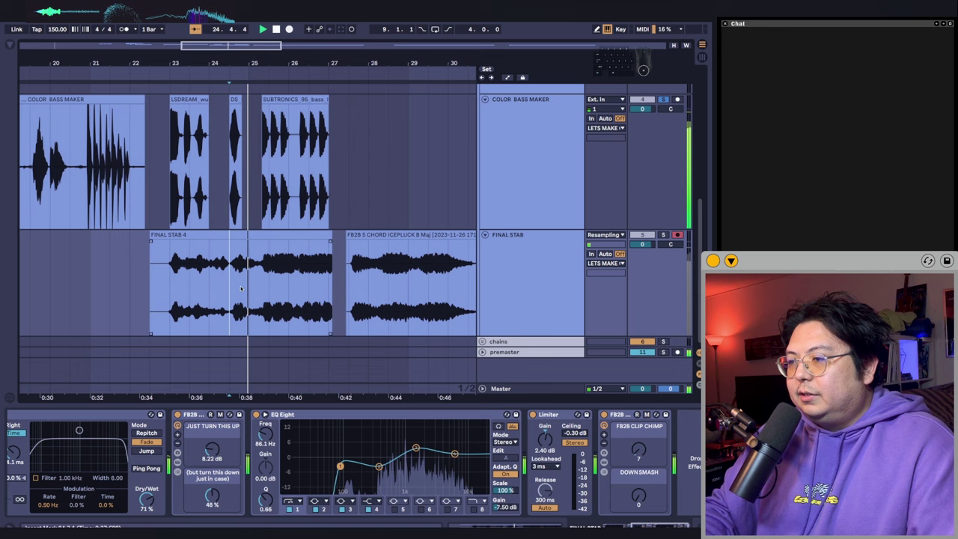
key(space)
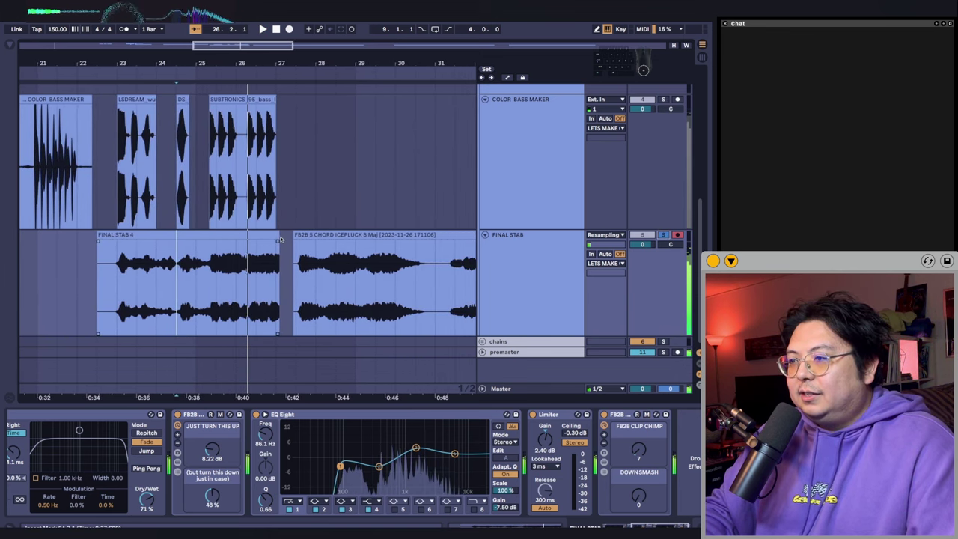
click(270, 273)
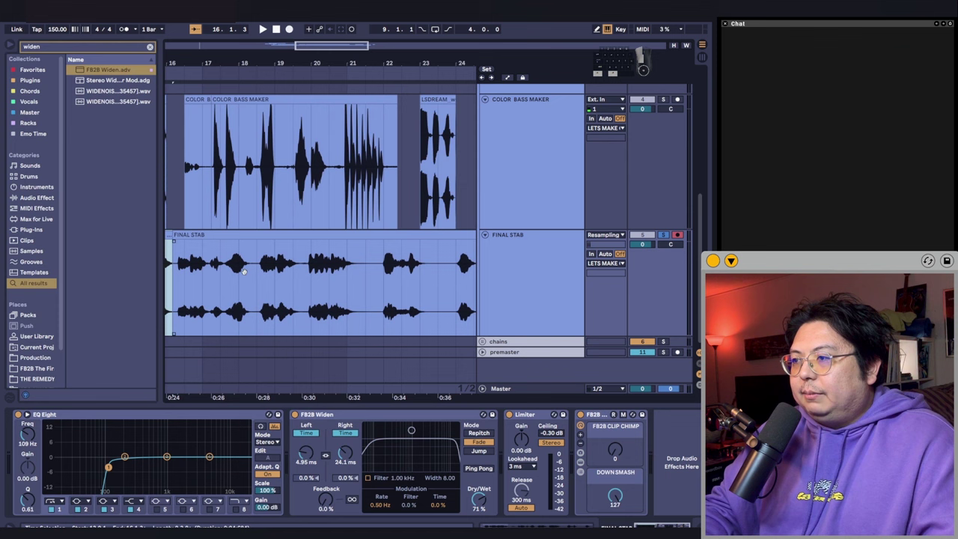
Delete the silence from 21.3 to 22.1 in the FINAL STAB clip and move the following audio earlier to close the gap.
scroll(336, 292, right, 2)
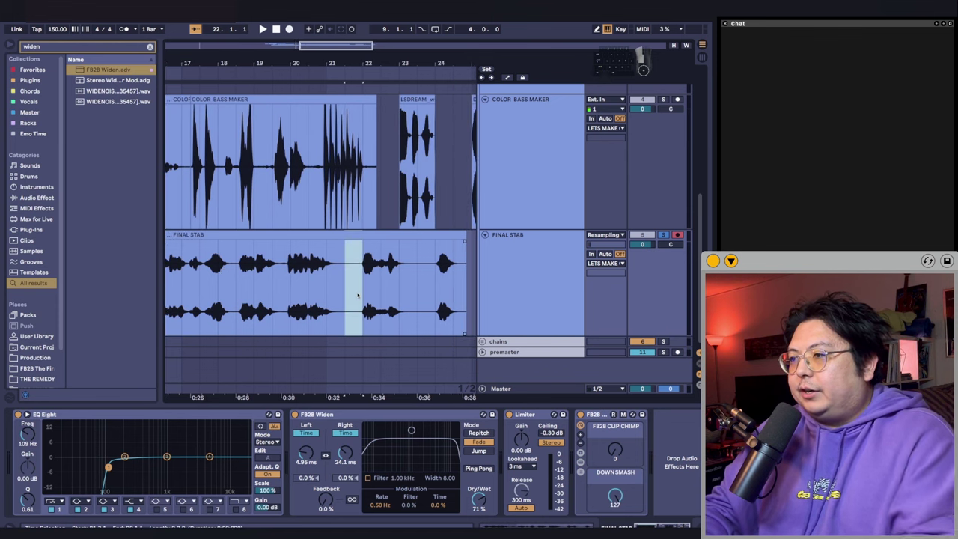
key(Delete)
drag(388, 234, 369, 237)
Delete the silence from 22.3 to 23.3 on FINAL STAB and pull the last stab back against the preceding clip.
drag(384, 294, 410, 295)
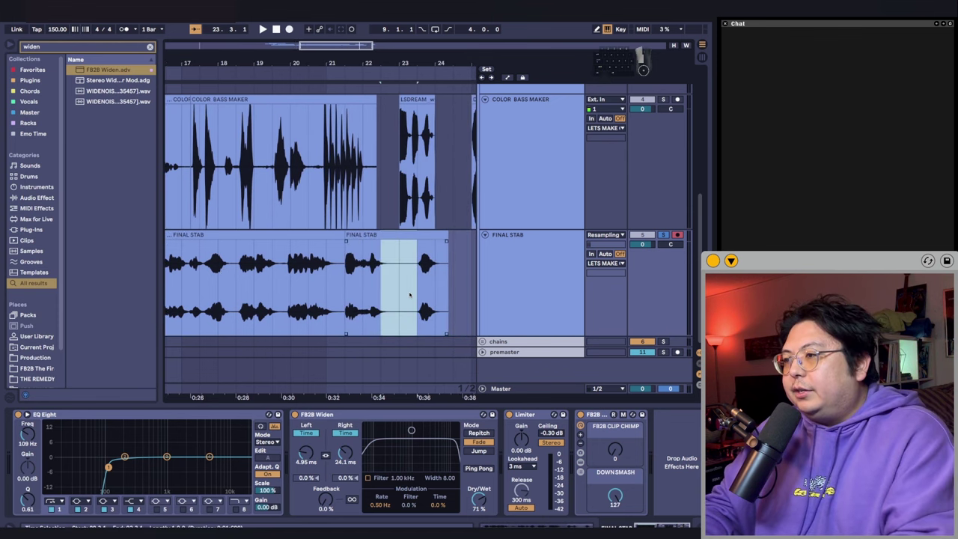
click(400, 294)
key(Delete)
drag(424, 235, 404, 234)
Play the last stab from bar 23 and look over the tightened FINAL STAB clips back to bar 13.
scroll(425, 257, up, 3)
click(379, 258)
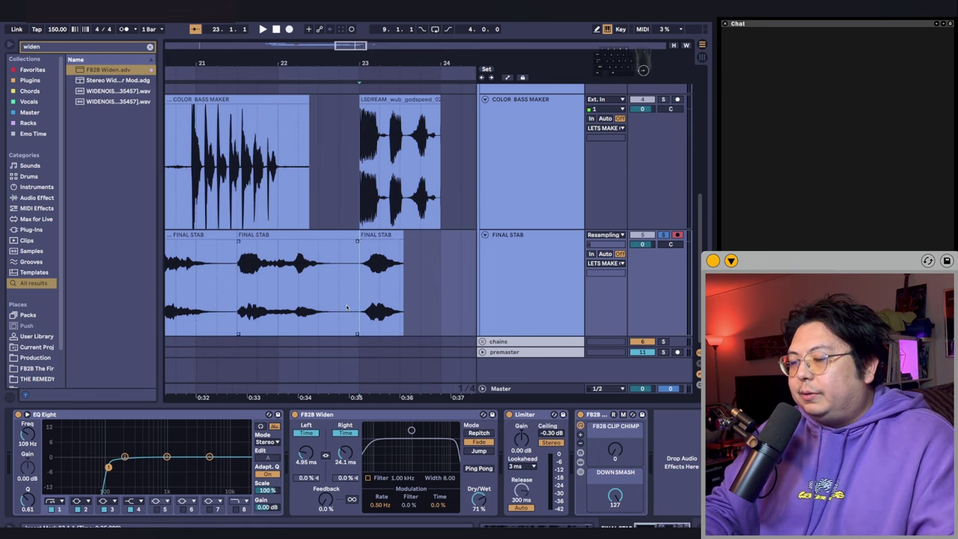
key(space)
key(space)
scroll(232, 288, down, 4)
drag(188, 260, 421, 257)
drag(266, 271, 303, 271)
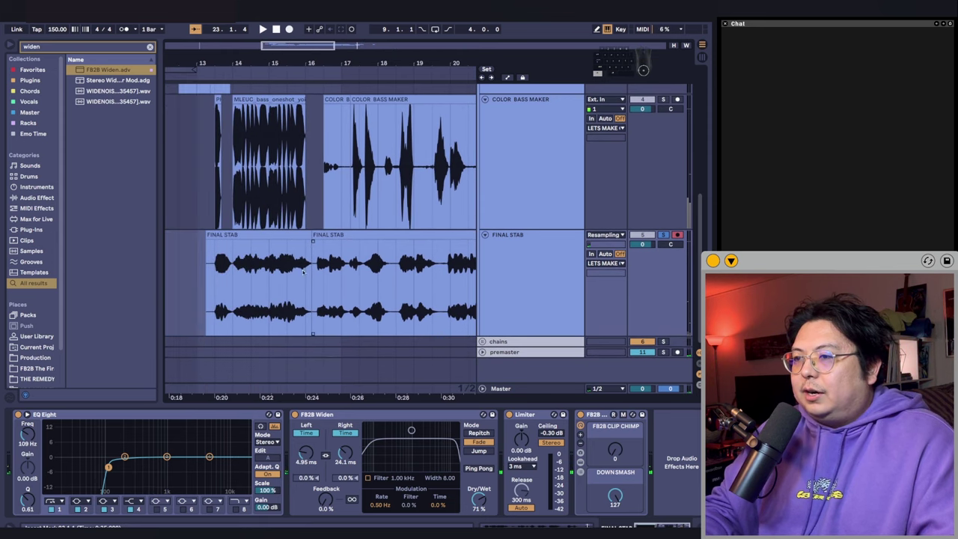
scroll(277, 300, down, 3)
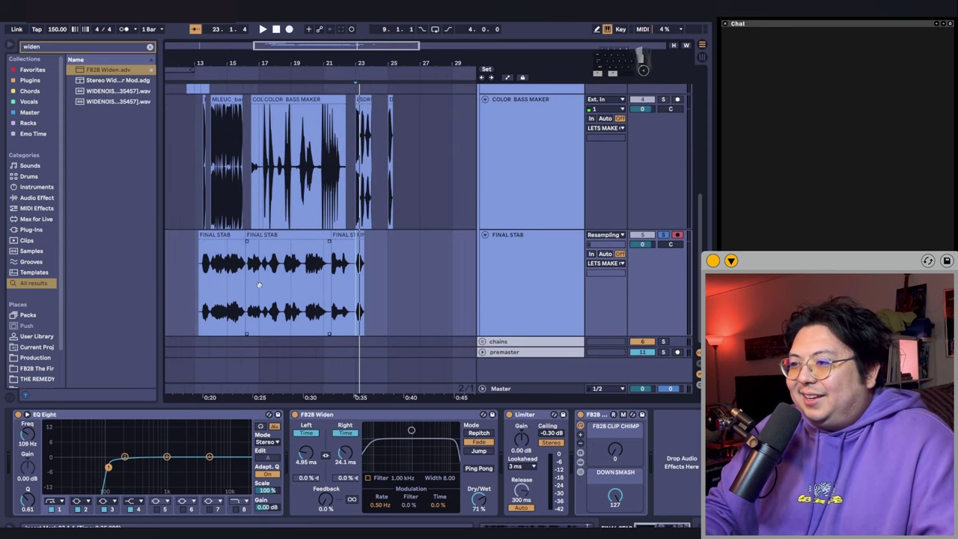
Select all the FINAL STAB audio from bar 13 to the end of the last stab and look over it.
drag(198, 292, 364, 286)
scroll(276, 277, up, 3)
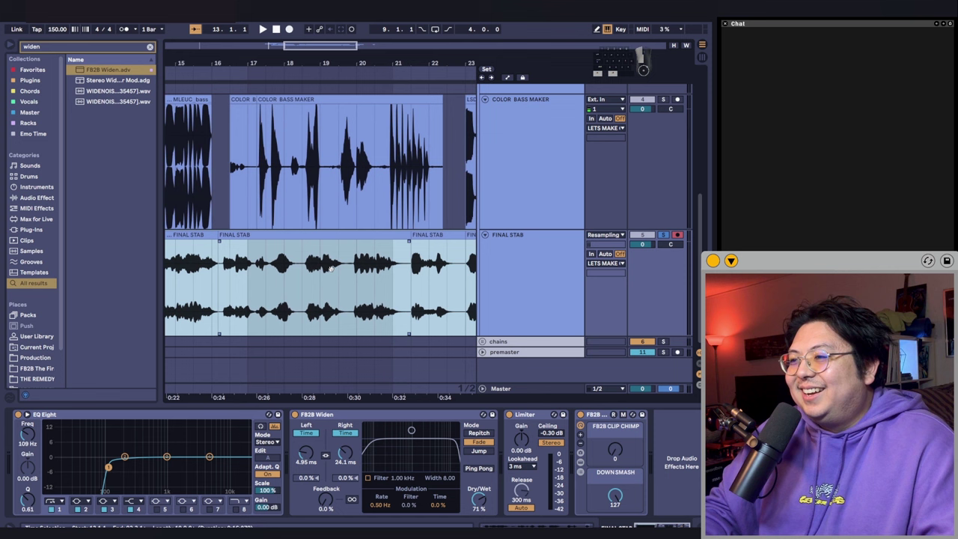
drag(291, 276, 311, 274)
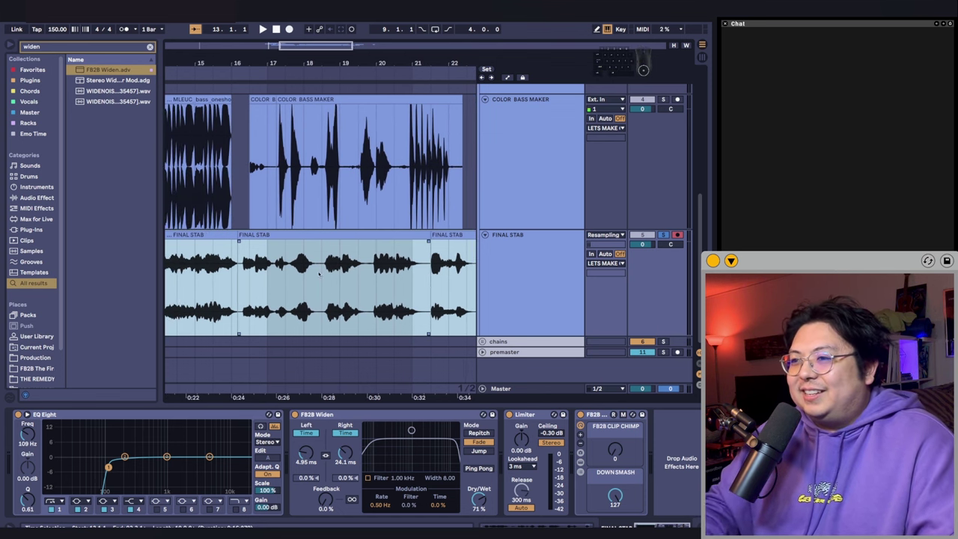
click(304, 278)
drag(410, 316, 441, 315)
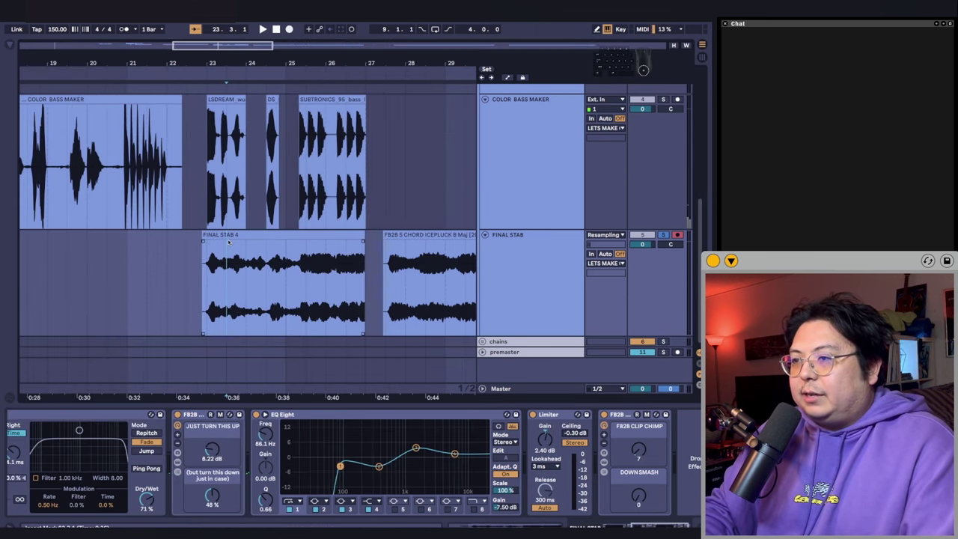
Try to rename the FINAL STAB 4 clip.
click(226, 237)
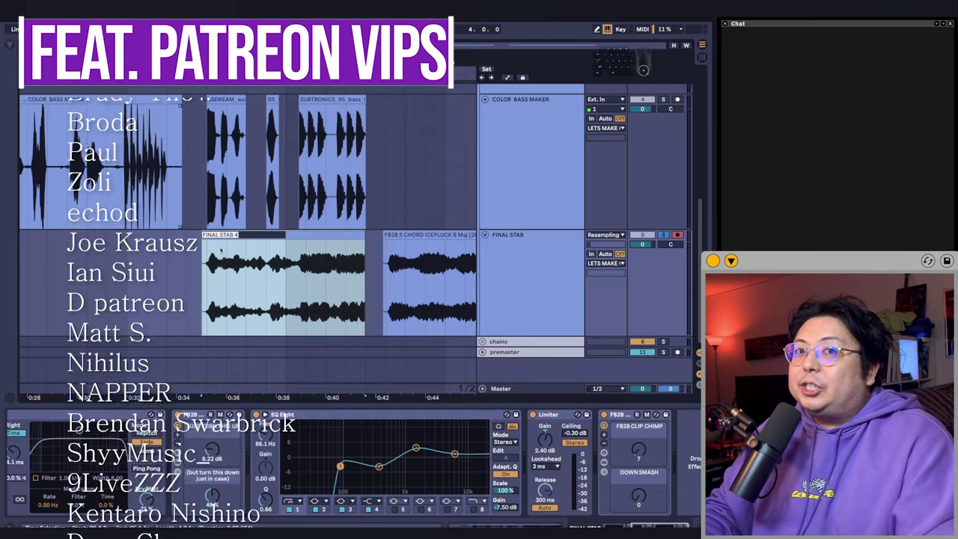
click(167, 258)
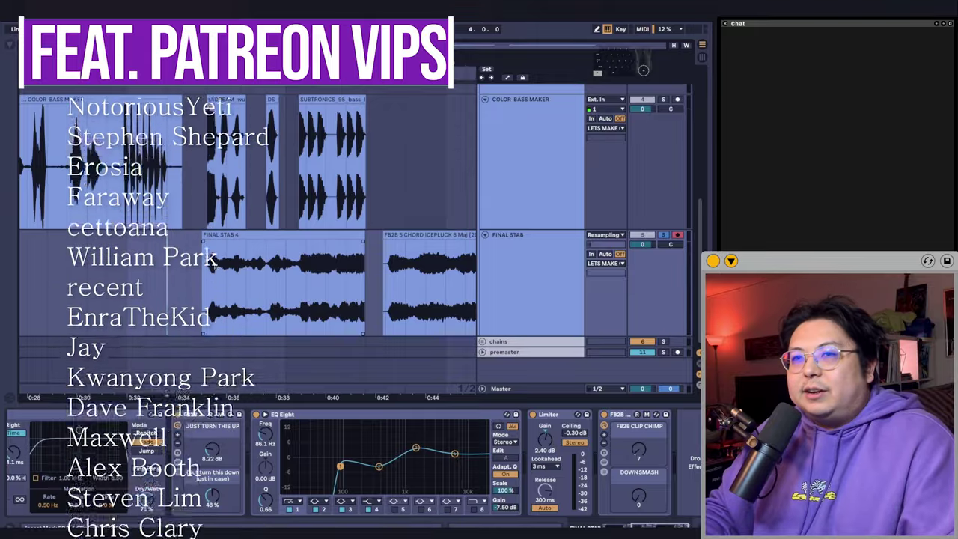